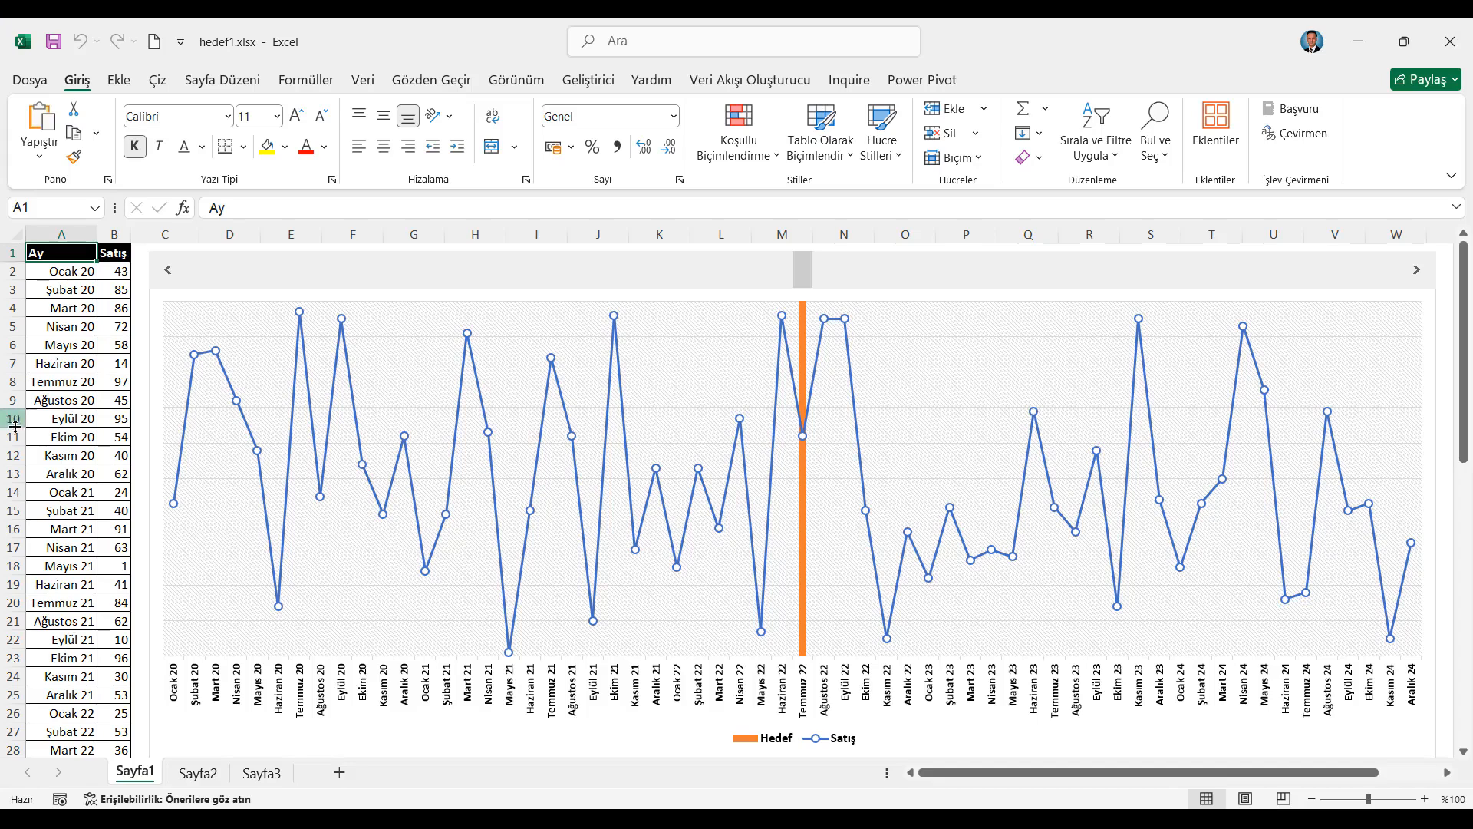
# Test the scroll bar above the Sayfa1 chart by moving the Hedef line back and forth between months
pyautogui.scroll(-13, 33, 483)
pyautogui.scroll(13, 33, 484)
pyautogui.click(1418, 274)
pyautogui.click(1417, 274)
pyautogui.click(1418, 274)
pyautogui.click(1418, 274)
pyautogui.click(1417, 274)
pyautogui.click(1418, 274)
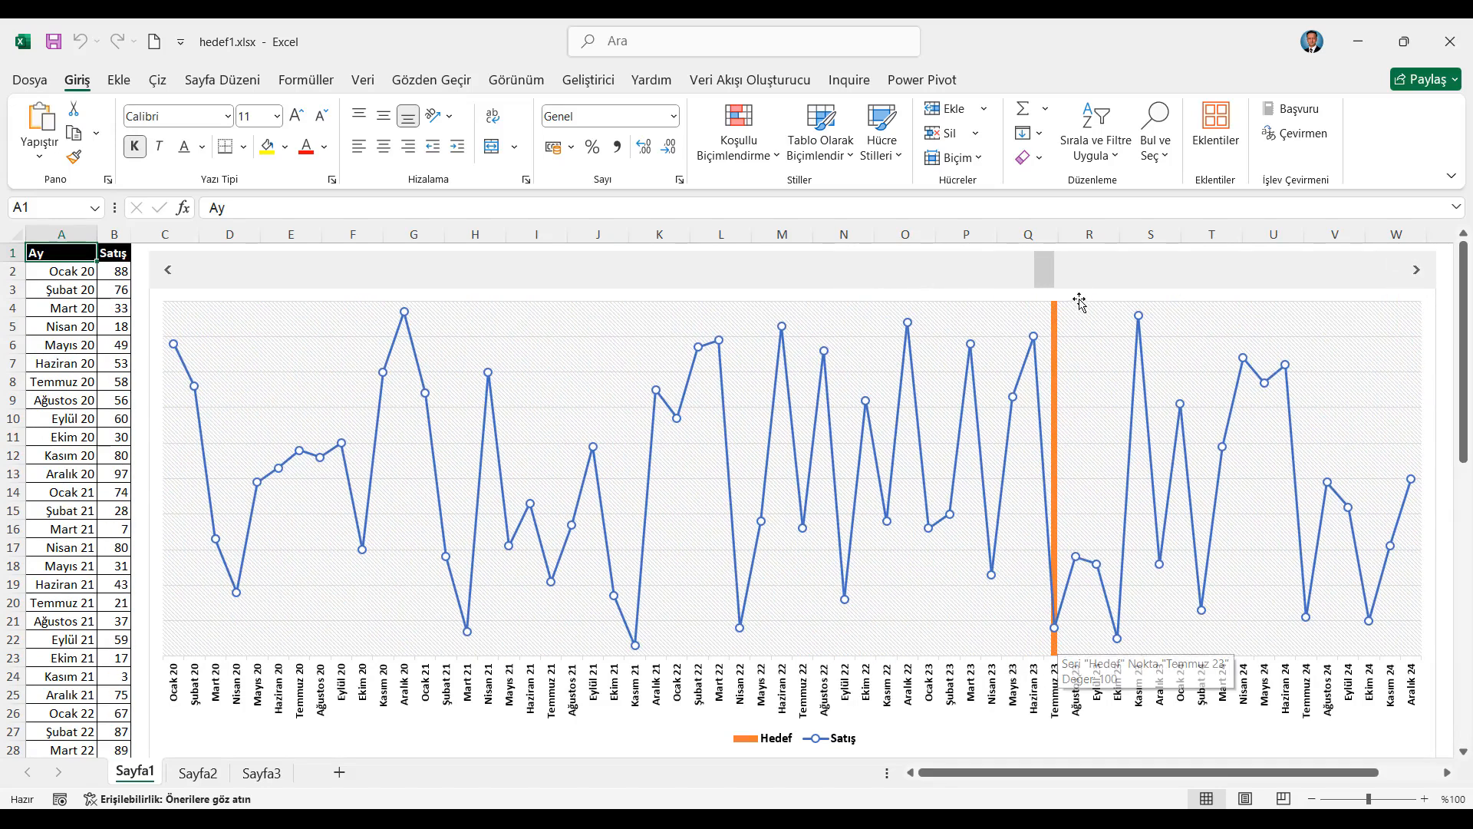
pyautogui.moveTo(1044, 274); pyautogui.dragTo(278, 290)
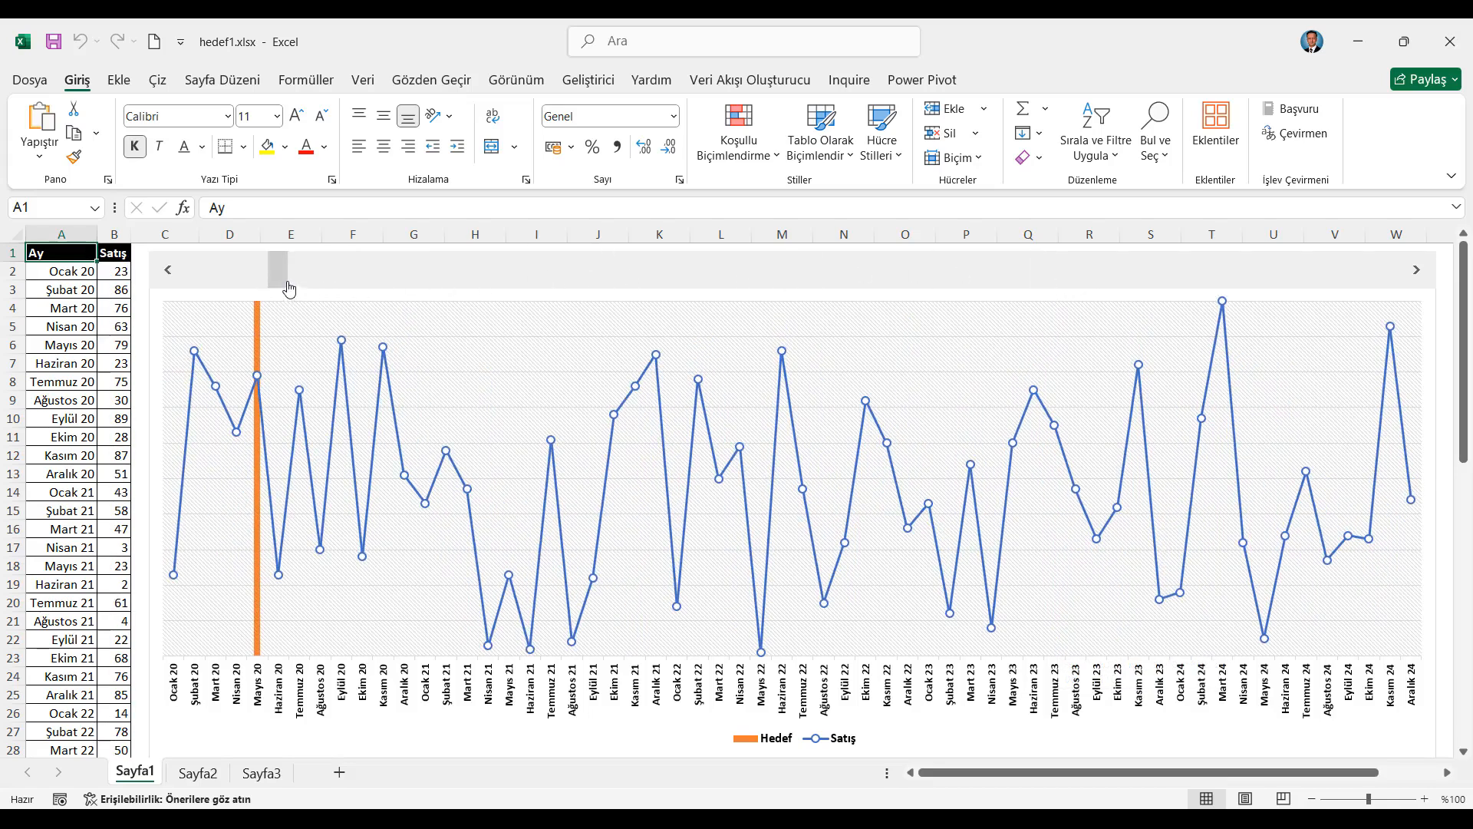
pyautogui.moveTo(296, 277); pyautogui.dragTo(308, 280)
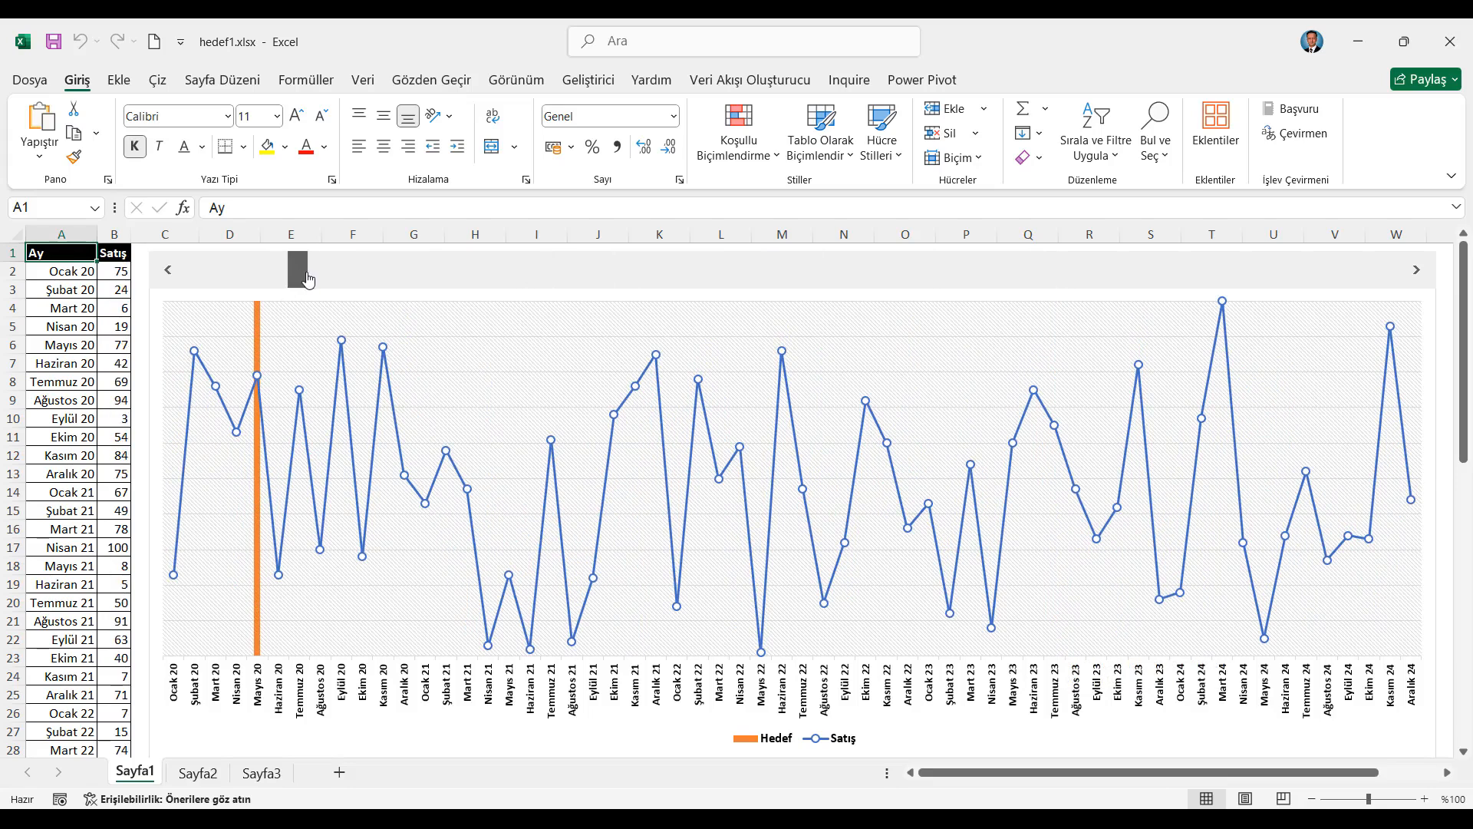
pyautogui.click(1416, 273)
pyautogui.moveTo(1416, 277); pyautogui.dragTo(1416, 276)
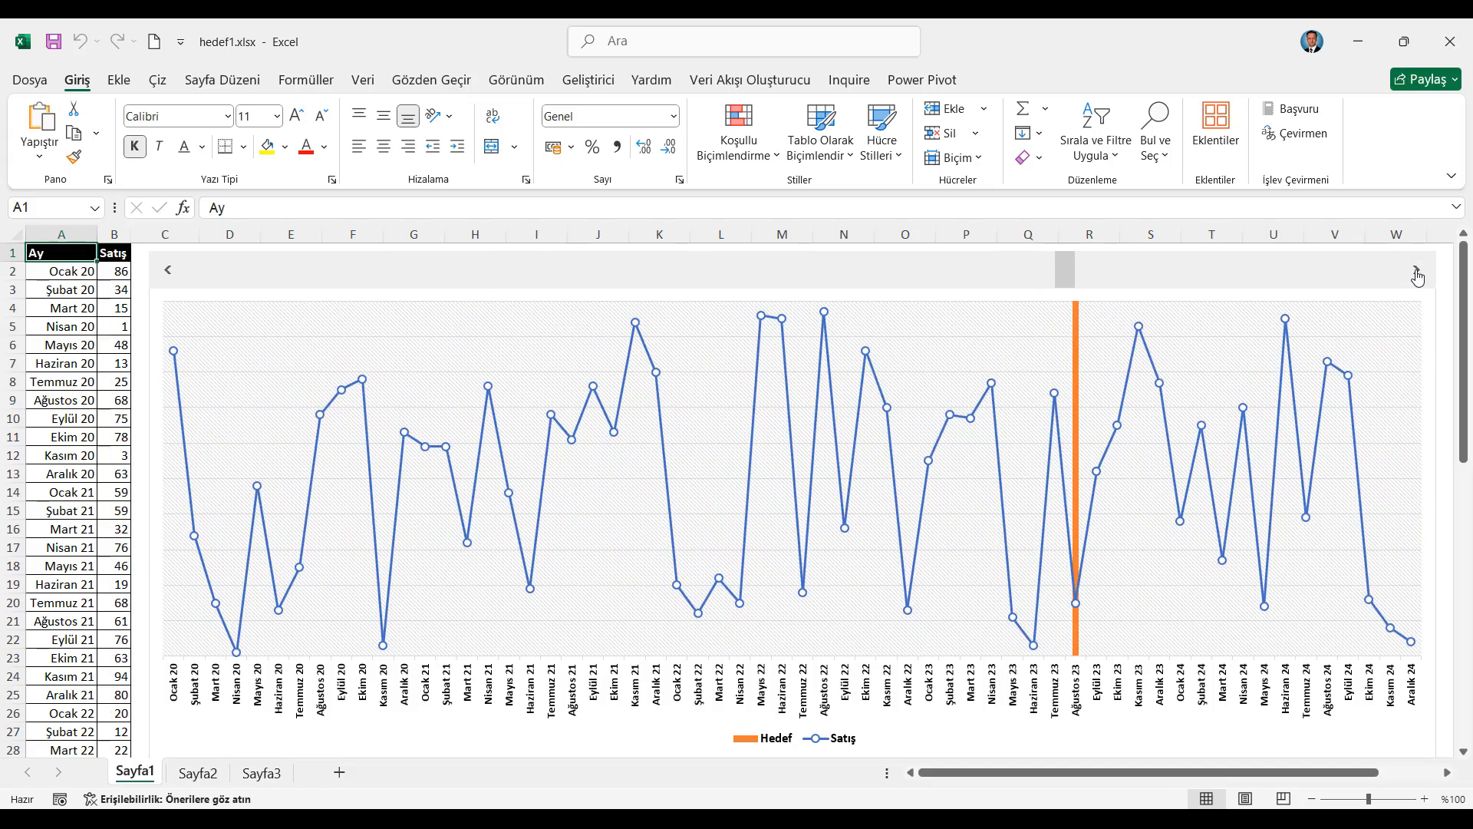
# Copy the Ay and Satış columns from Sayfa1 and paste them as values at cell A1 of Sayfa2
pyautogui.hotkey('ctrl', 'shift', 'Down')
pyautogui.hotkey('ctrl', 'shift', 'Right')
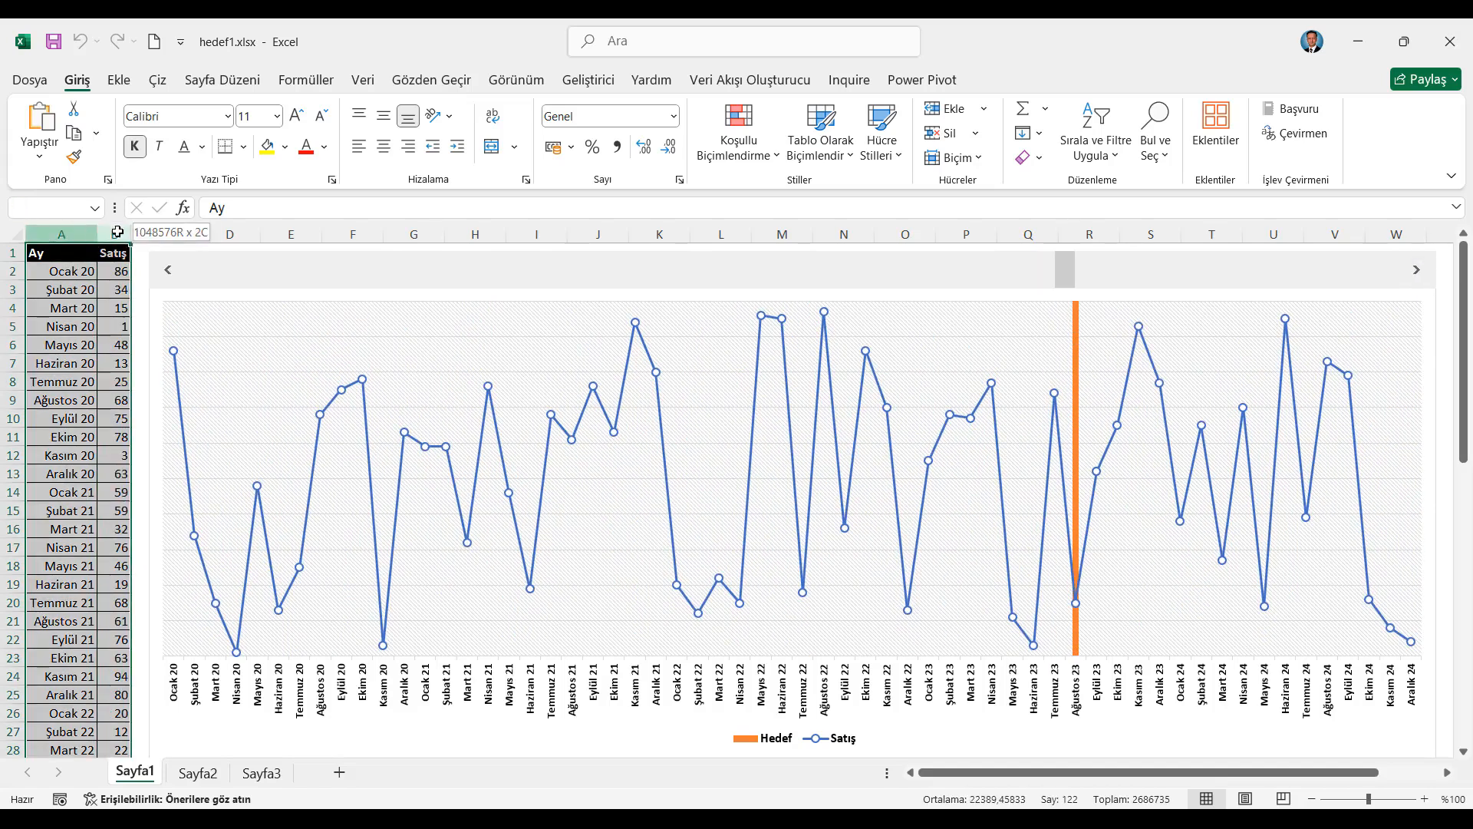
pyautogui.hotkey('ctrl', 'c')
pyautogui.hotkey('ctrl', 'pagedown')
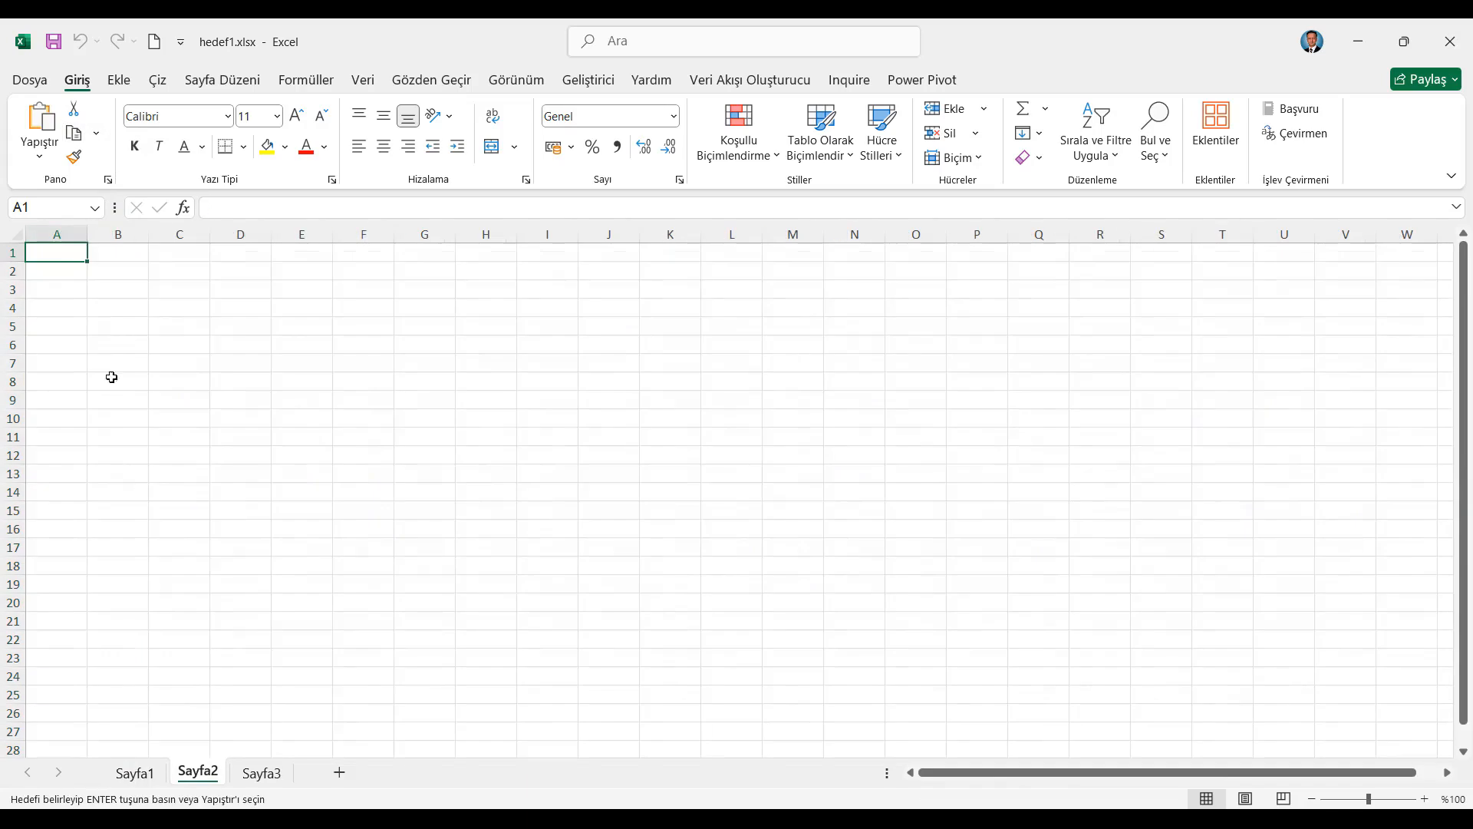
pyautogui.rightClick(41, 254)
pyautogui.click(96, 386)
pyautogui.click(60, 354)
pyautogui.click(285, 551)
# Paste the copied columns' formats onto the Sayfa2 data and autofit the column widths
pyautogui.rightClick(59, 253)
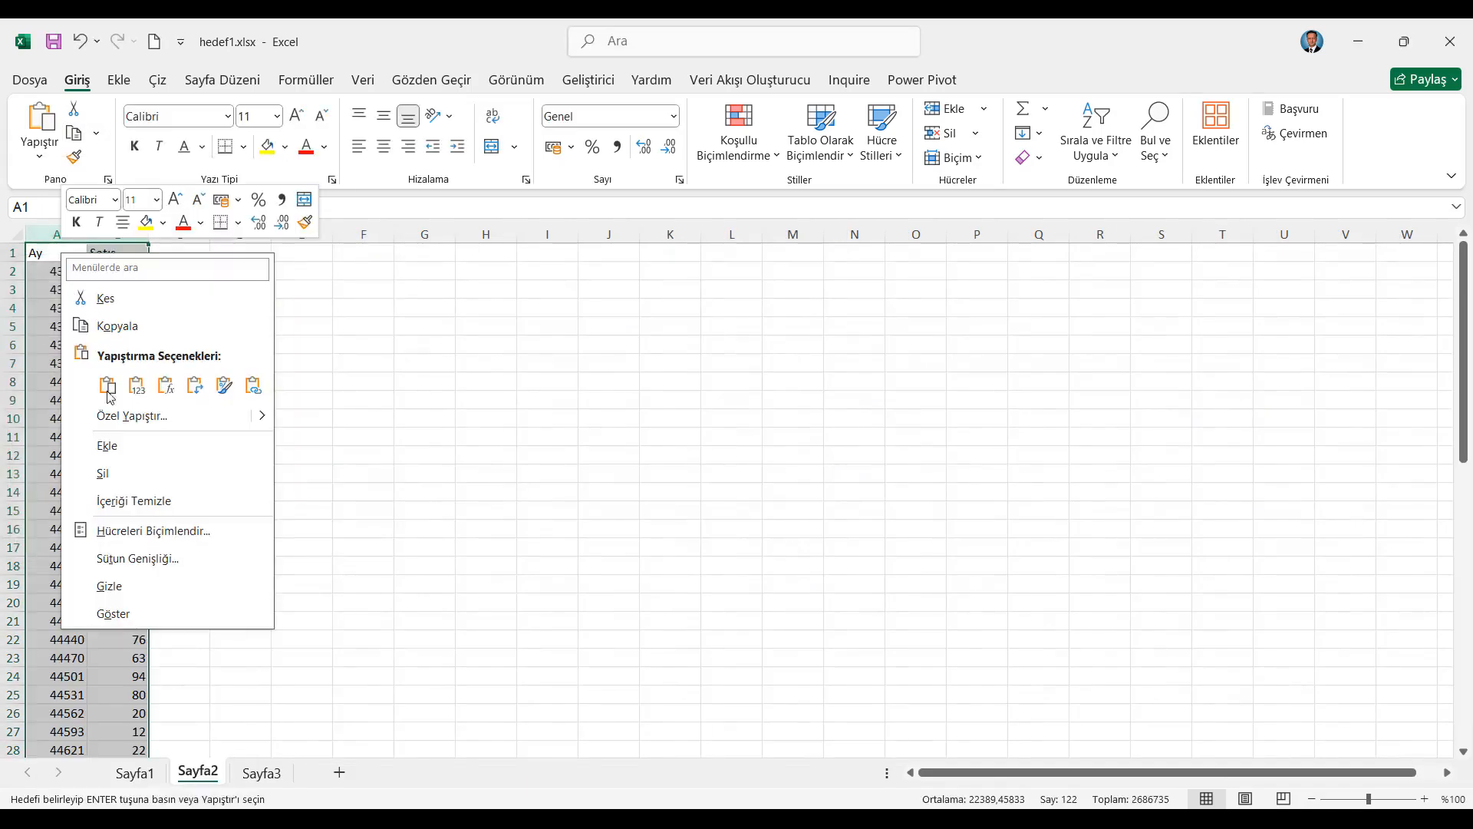
pyautogui.click(125, 419)
pyautogui.click(60, 406)
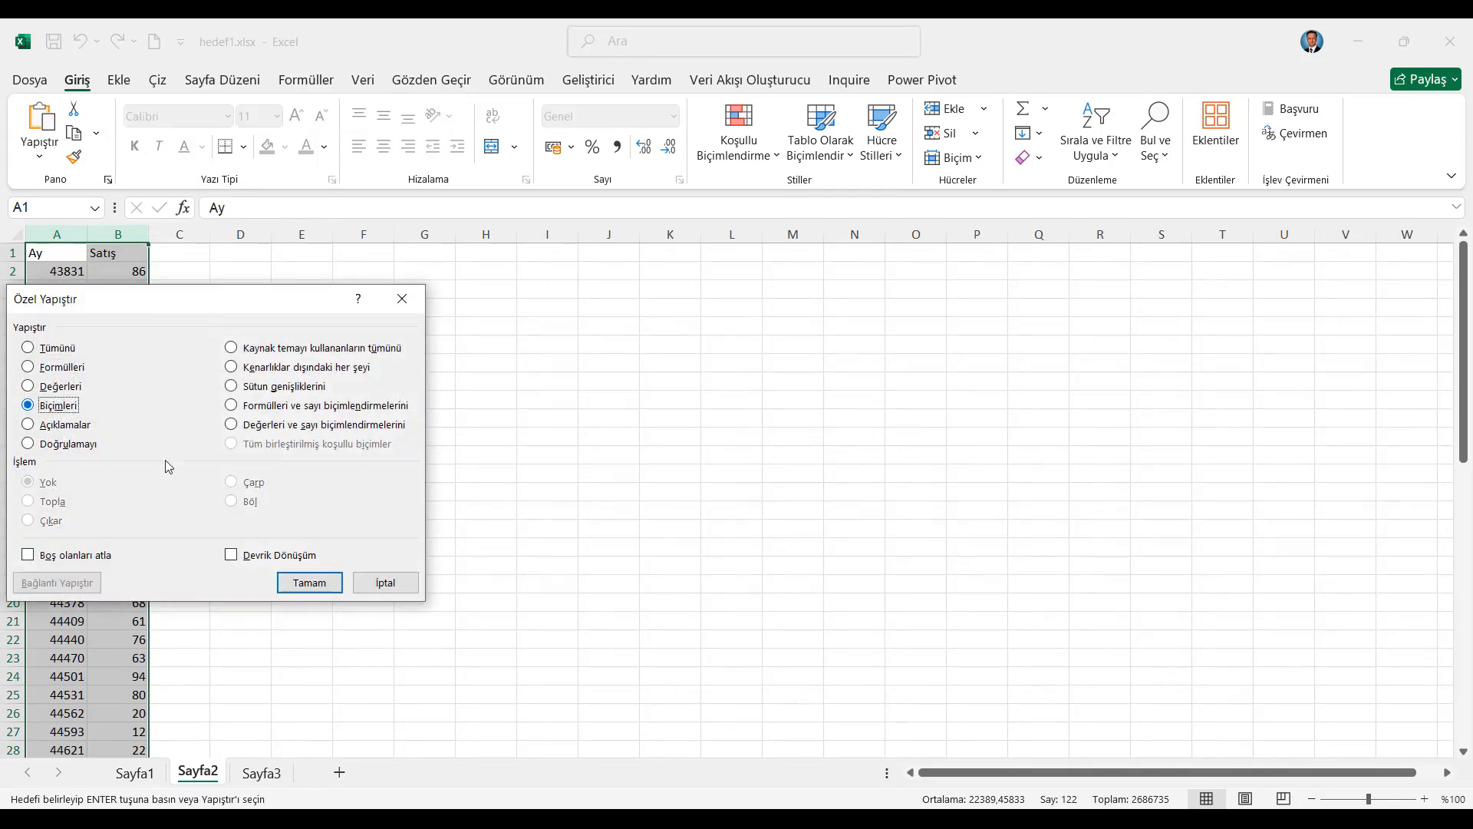
pyautogui.click(306, 582)
pyautogui.click(10, 234)
pyautogui.doubleClick(97, 233)
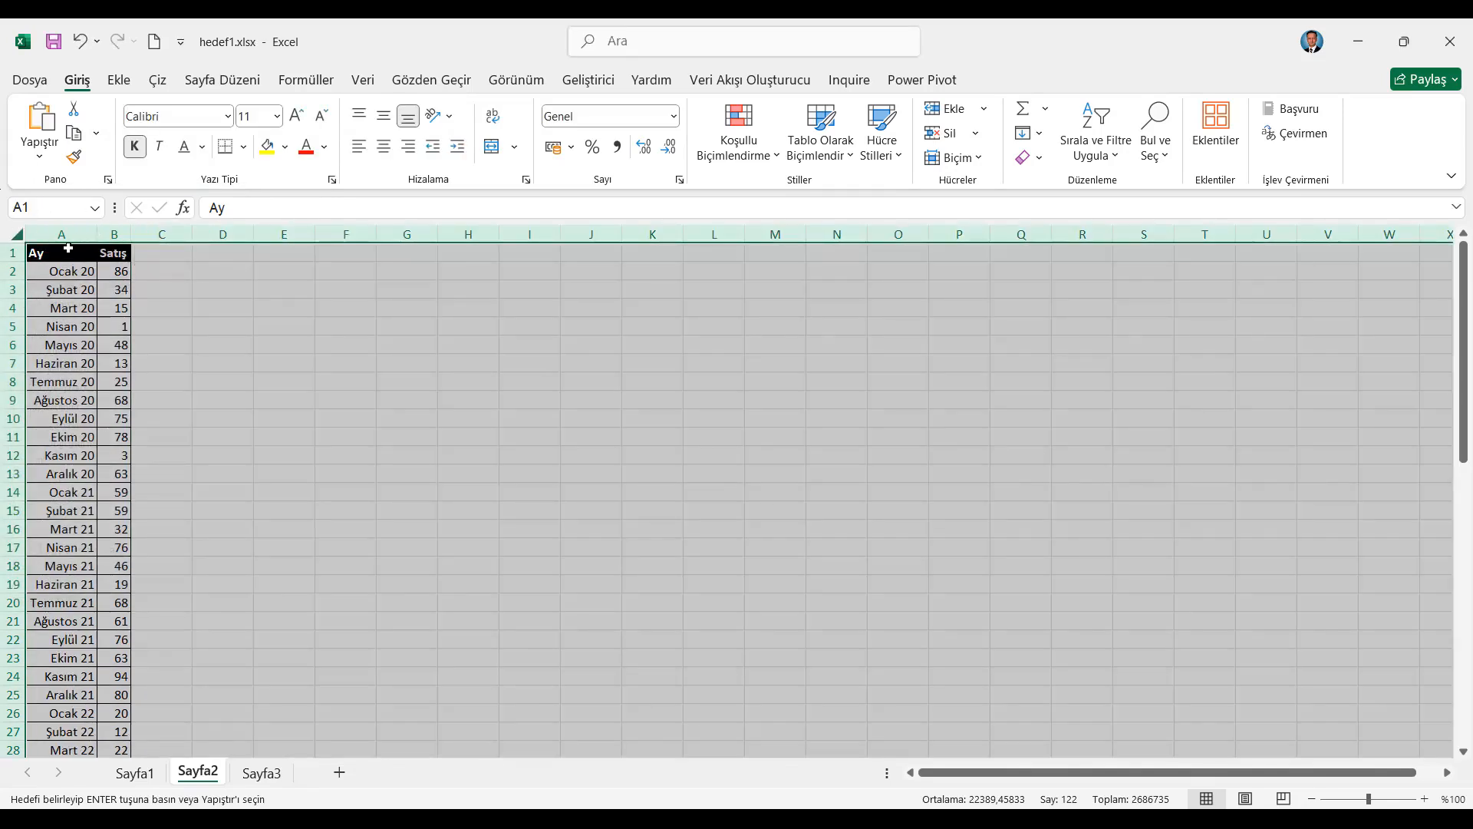
# Insert a 2-D line chart with markers from the table and enlarge it across columns F to W
pyautogui.click(69, 253)
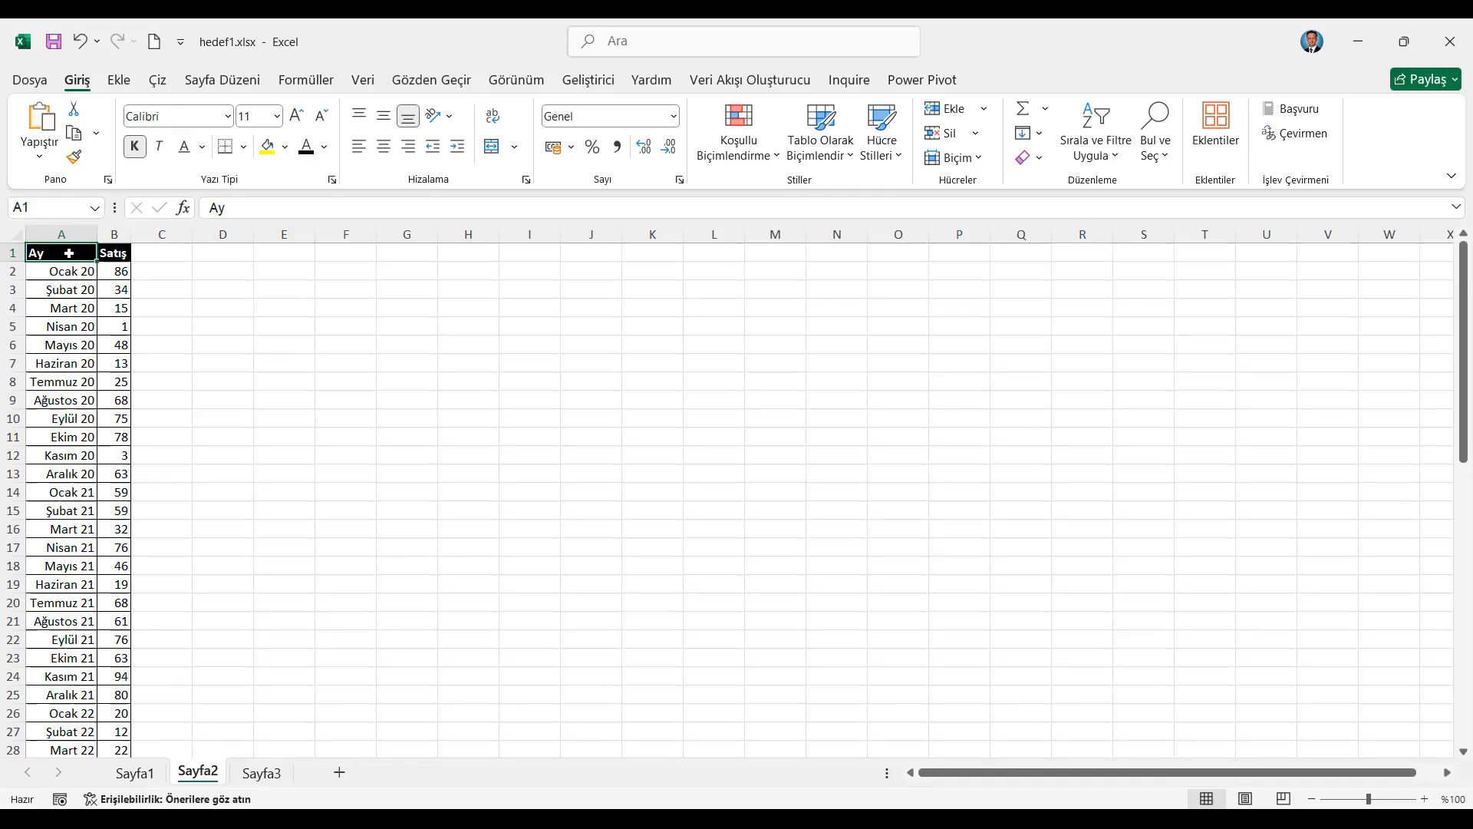
pyautogui.click(120, 80)
pyautogui.click(585, 134)
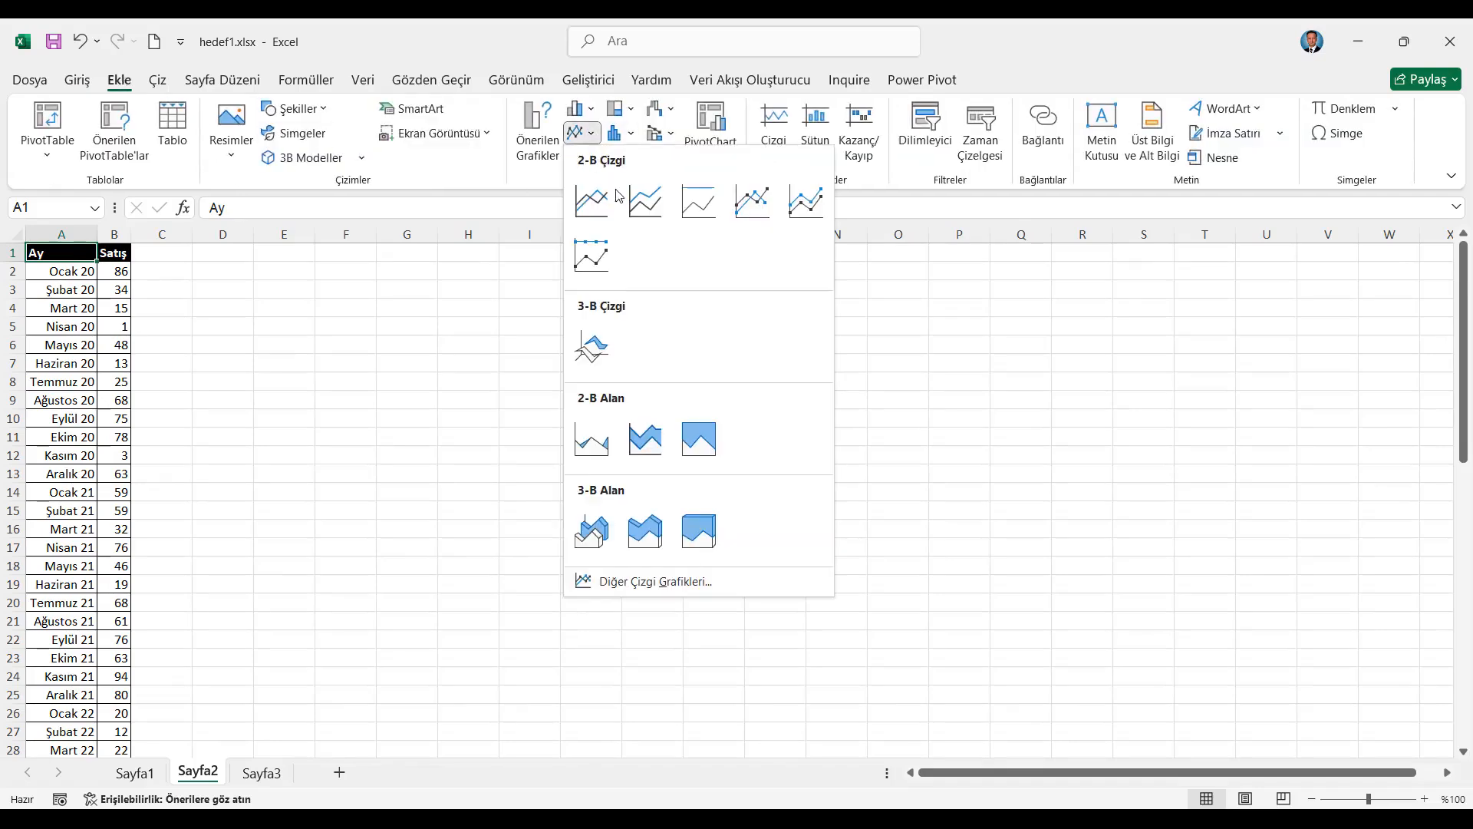
pyautogui.click(757, 203)
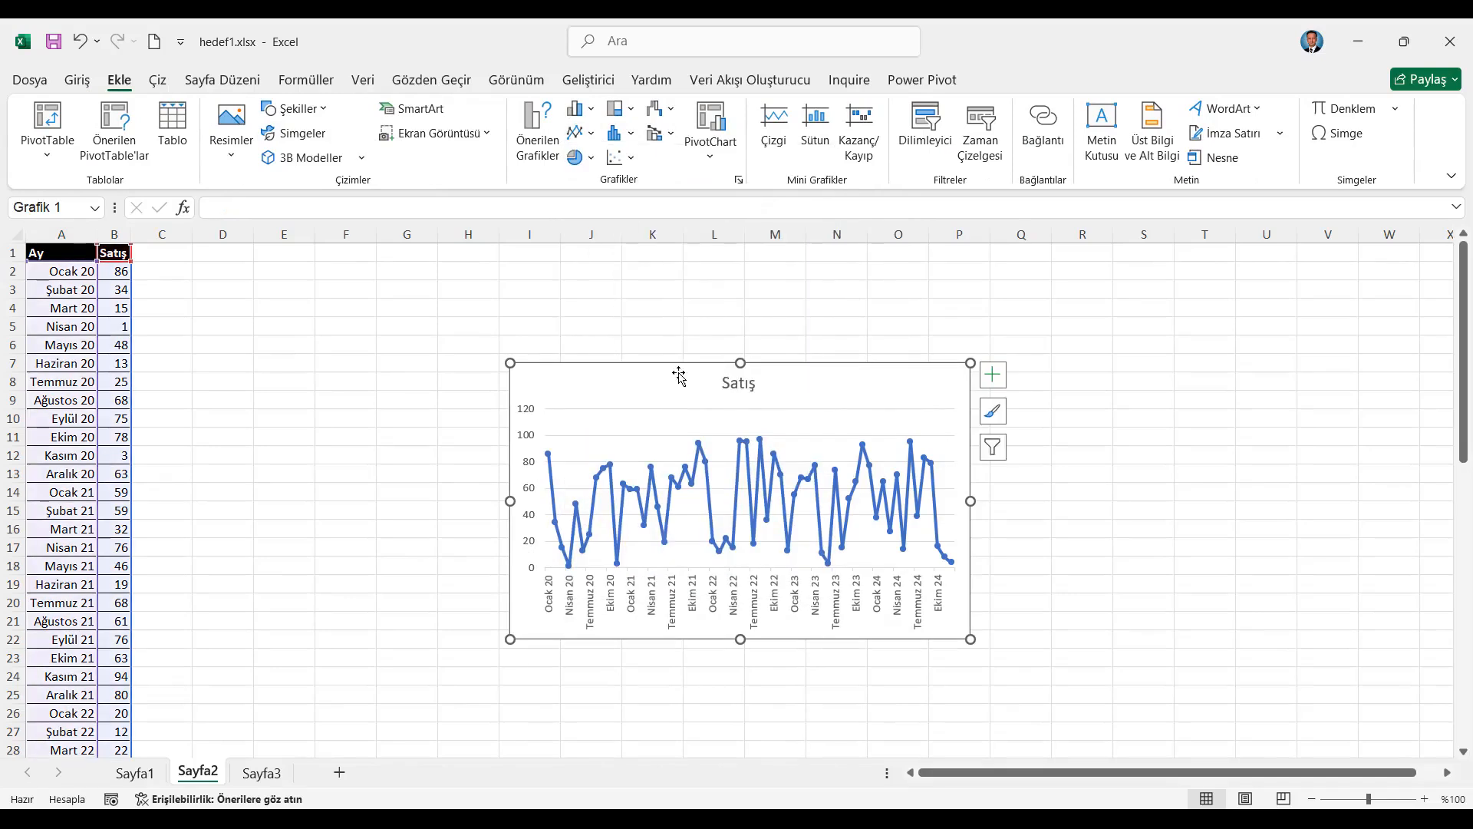
pyautogui.moveTo(668, 362); pyautogui.dragTo(486, 266)
pyautogui.moveTo(795, 547); pyautogui.dragTo(1385, 732)
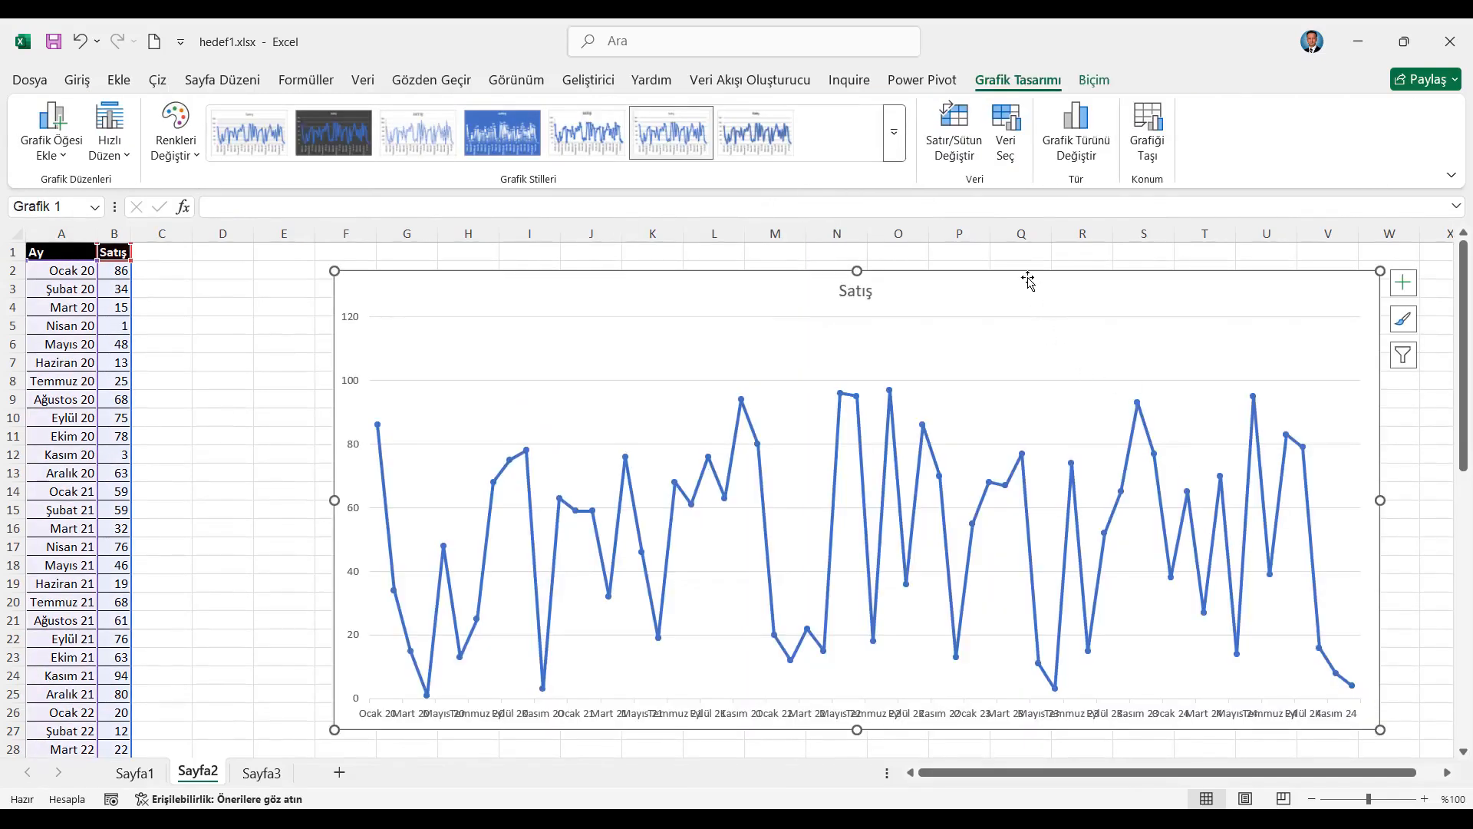
pyautogui.moveTo(1032, 270); pyautogui.dragTo(1036, 258)
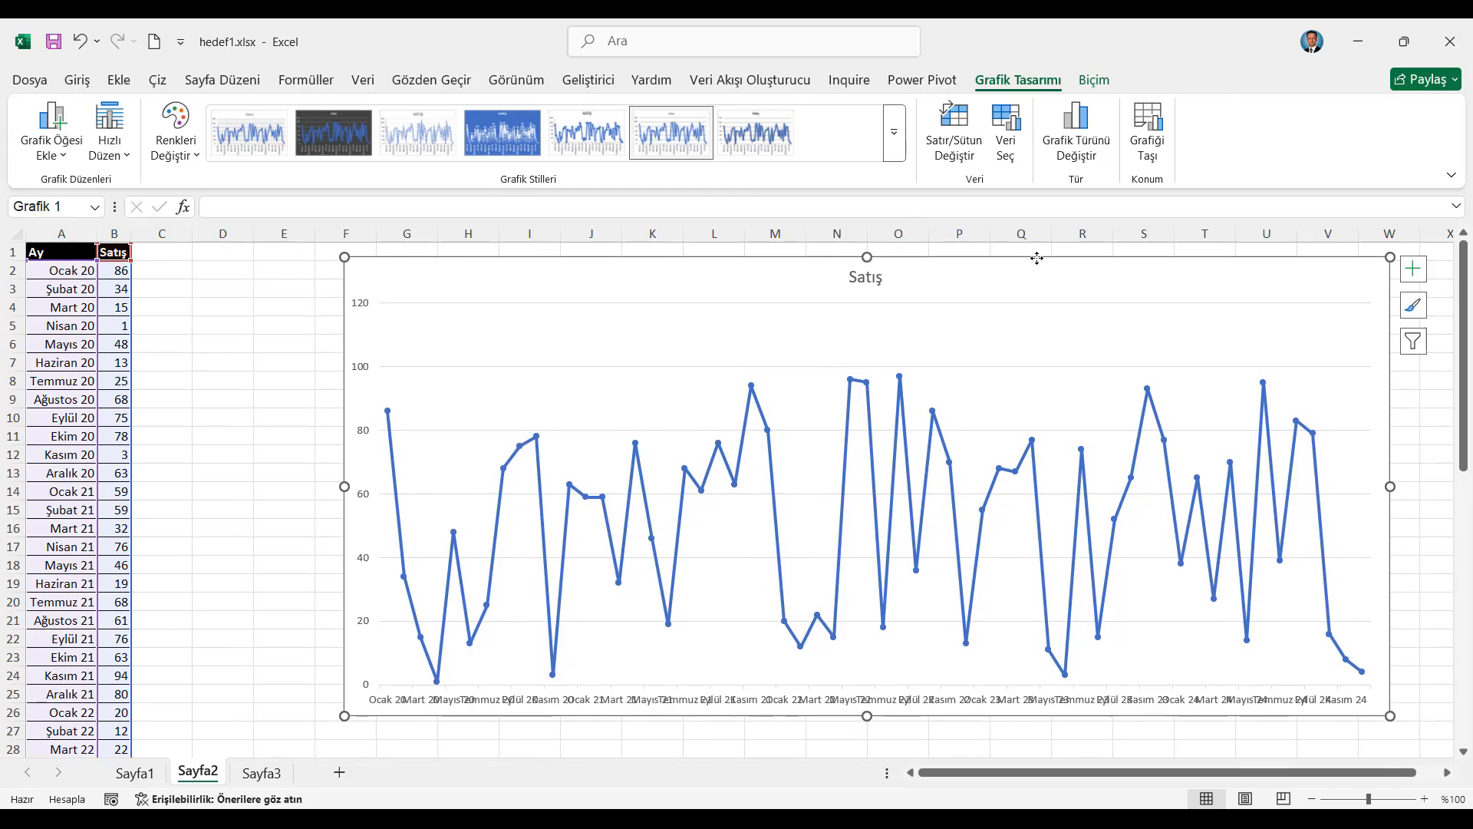
# Enter the heading Hedef in cell C1
pyautogui.click(147, 260)
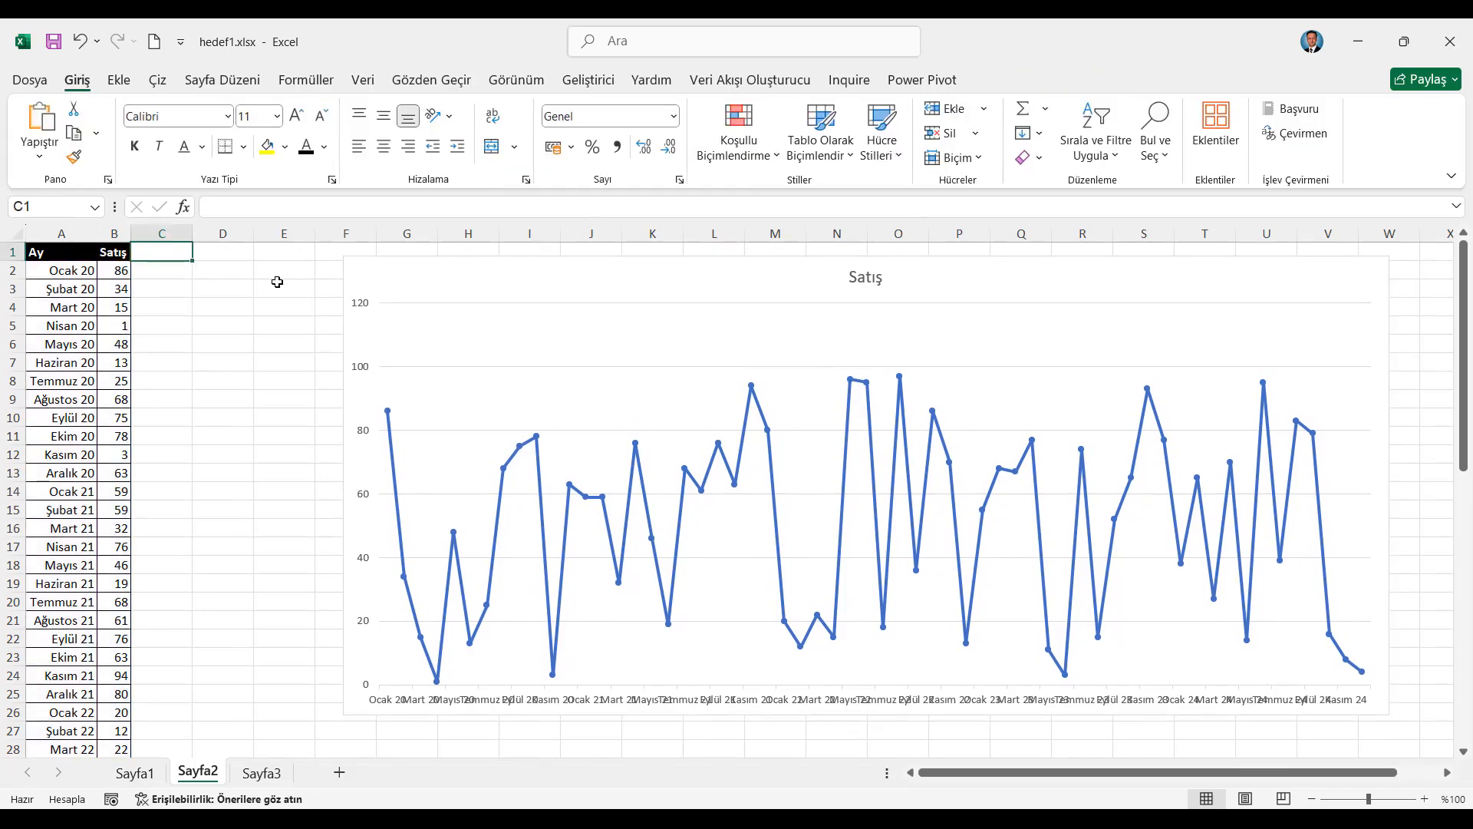
pyautogui.write('Hedef')
pyautogui.press('Return')
pyautogui.press('Up')
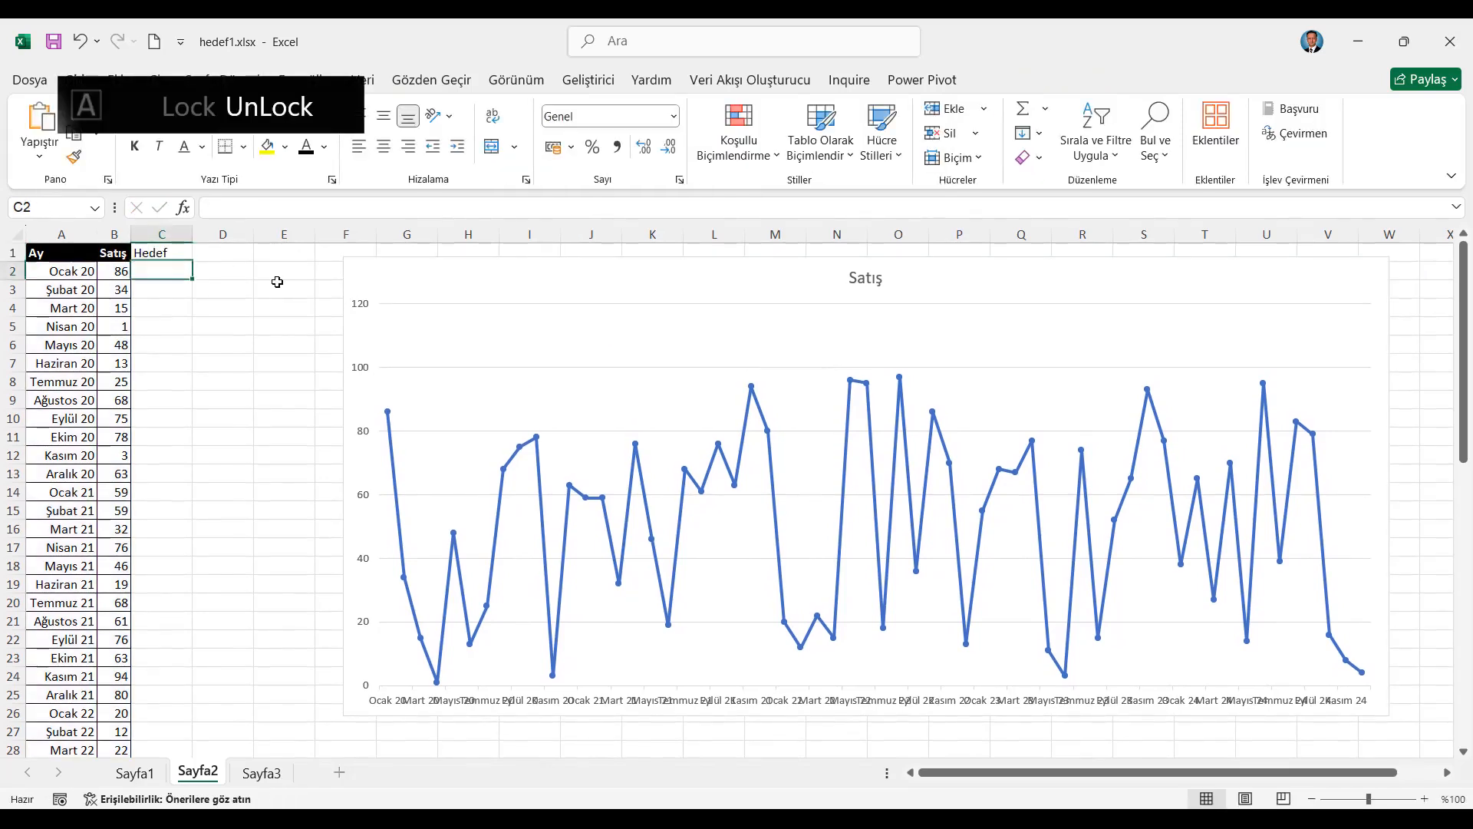
pyautogui.press('Return')
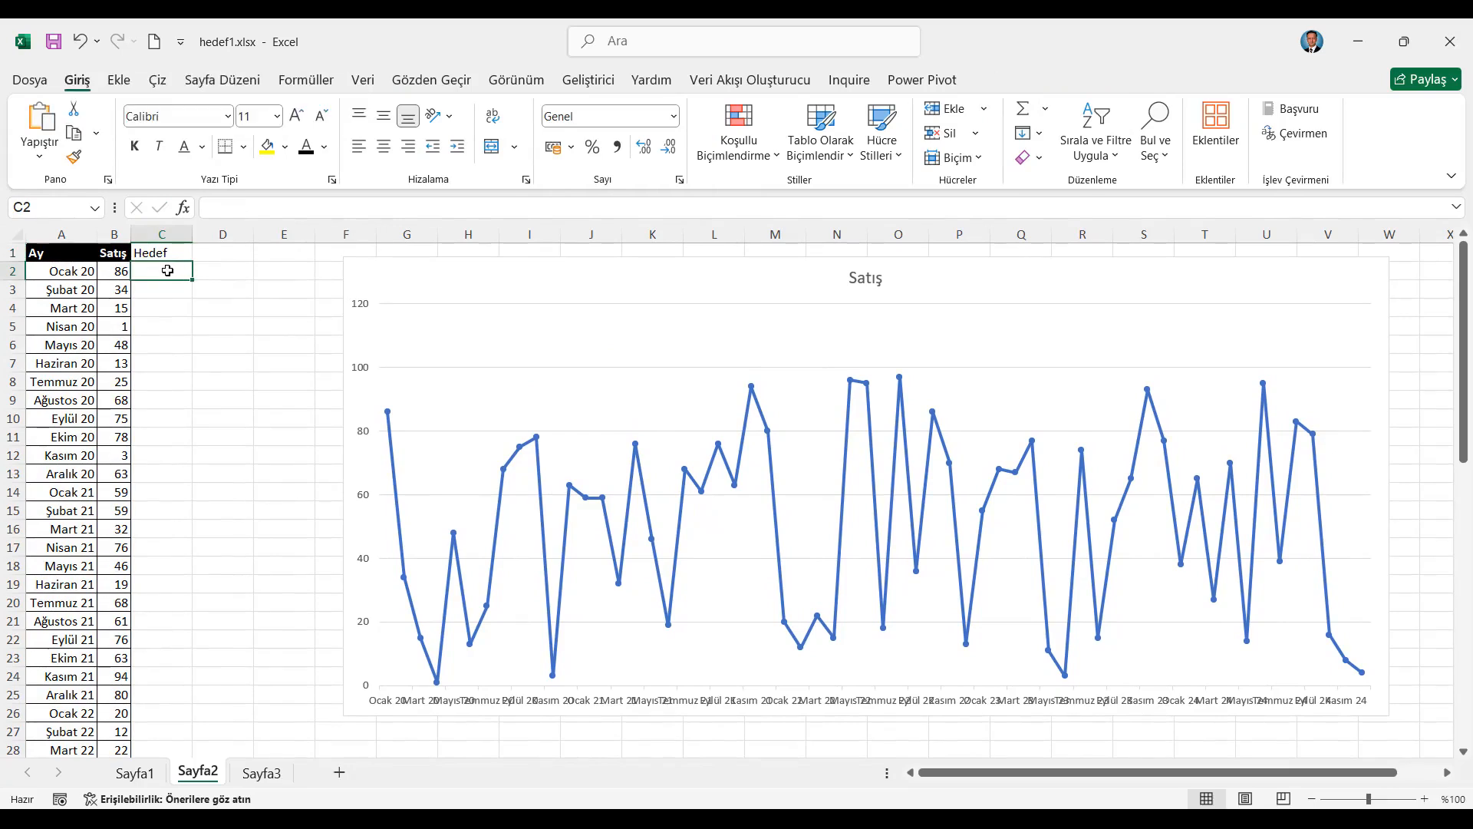
# Move the chart down so it starts around row 3 and display the available form controls
pyautogui.moveTo(531, 262)
pyautogui.mouseDown()
pyautogui.moveTo(519, 286)
pyautogui.moveTo(534, 291)
pyautogui.mouseUp()
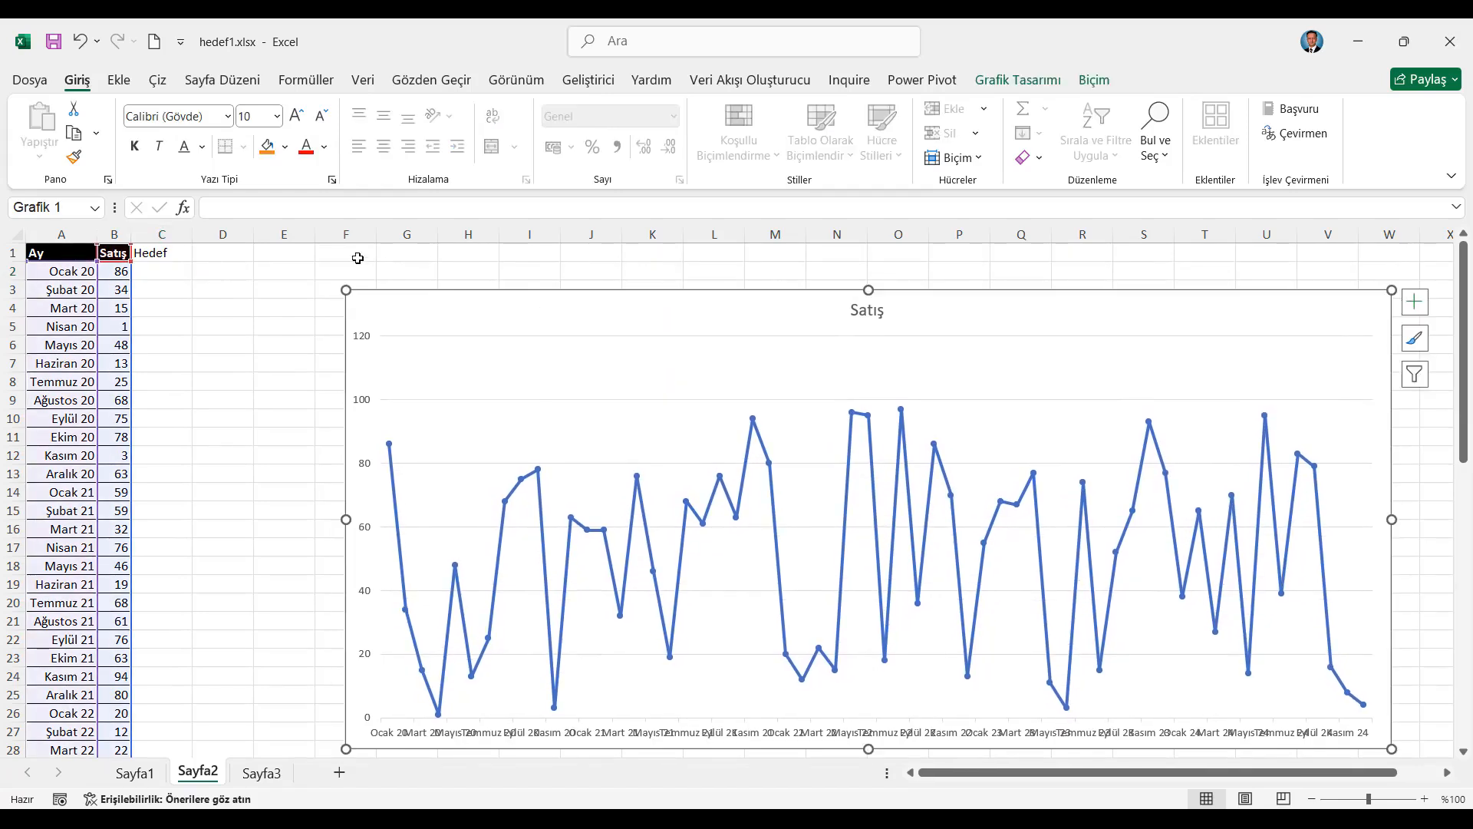
pyautogui.click(588, 80)
pyautogui.click(489, 165)
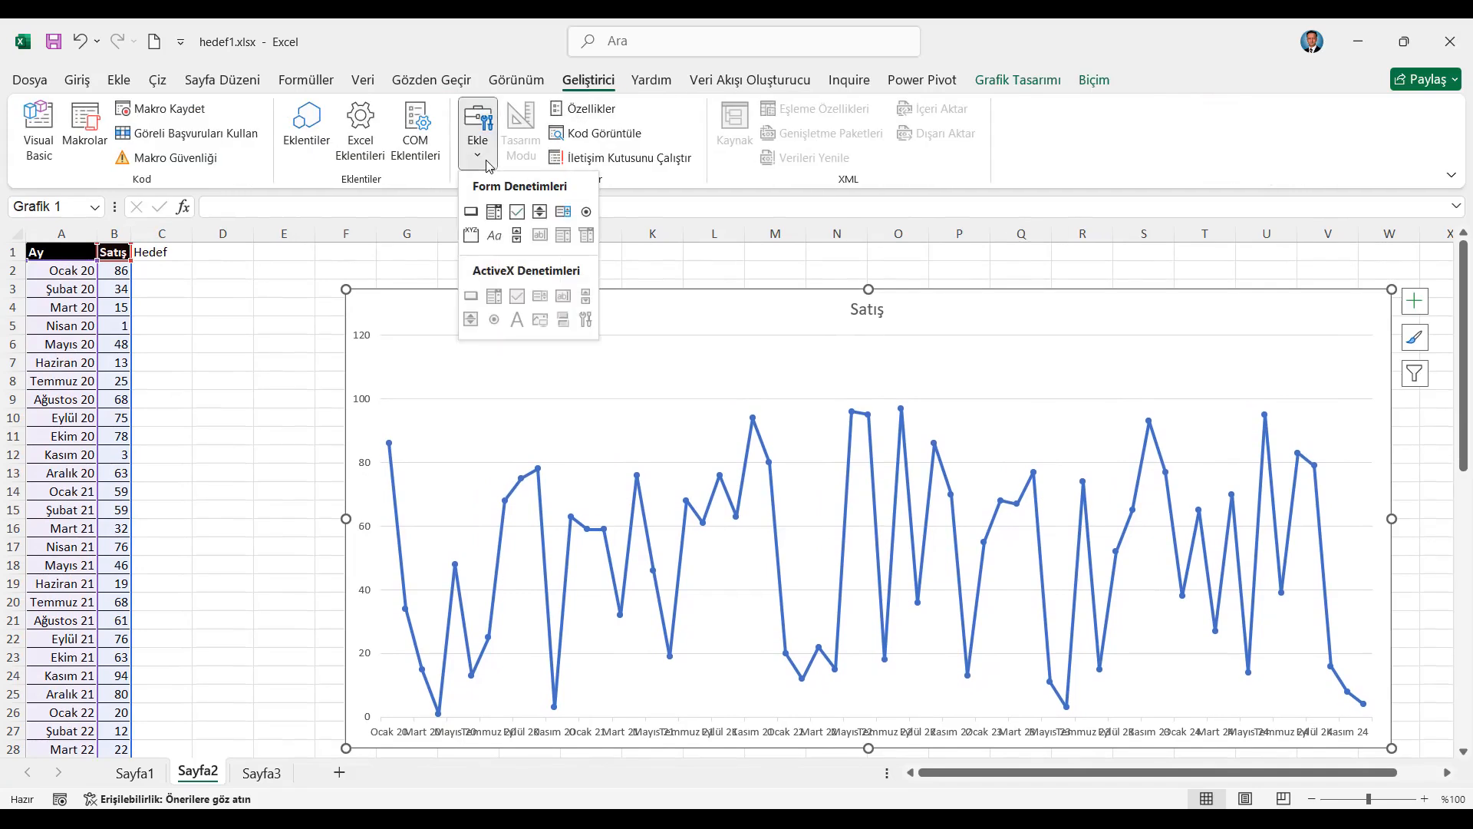
# Check the Geliştirici entry in the ribbon customization options and close the options without changes
pyautogui.click(34, 83)
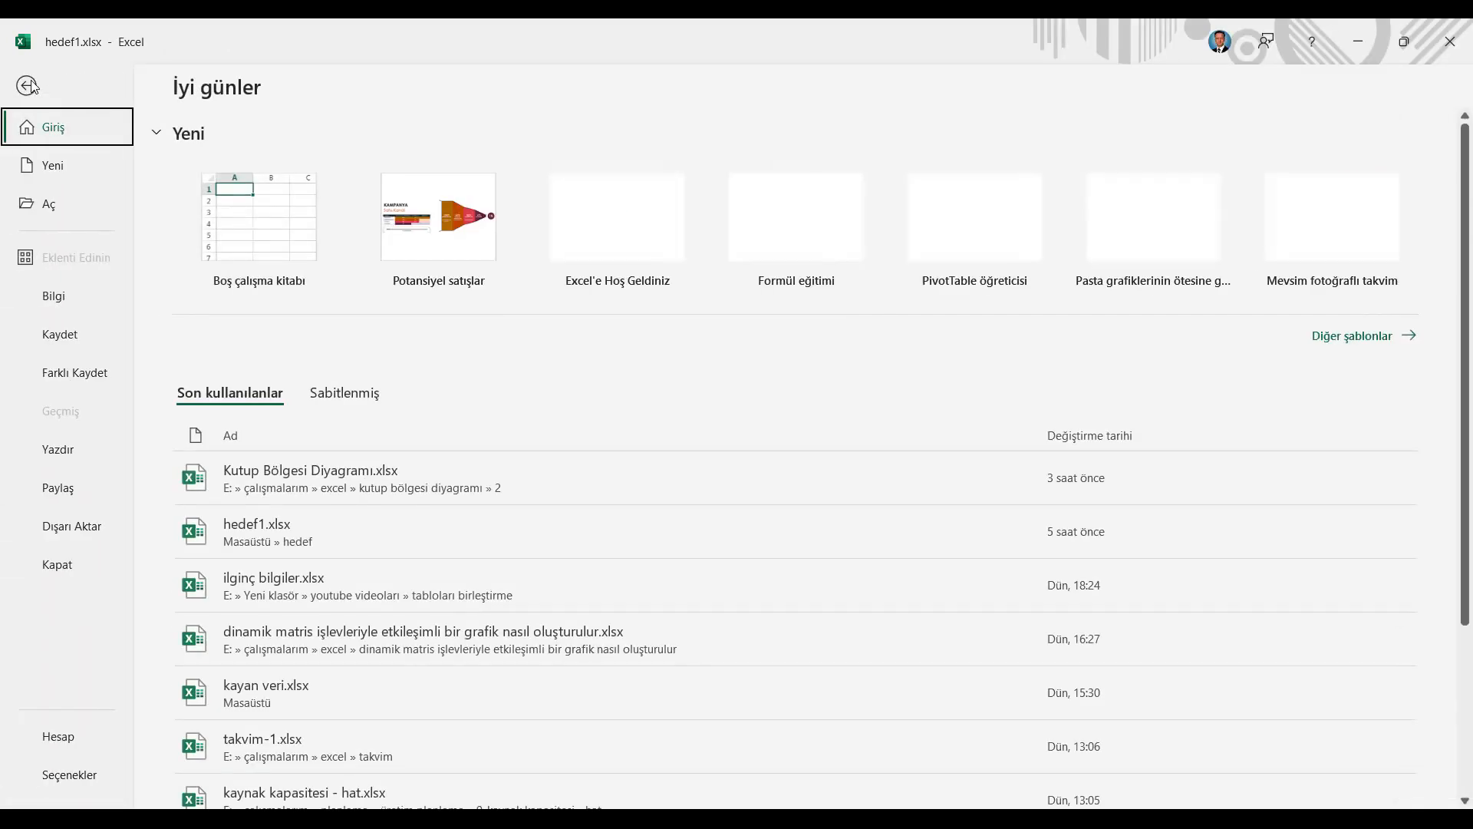
pyautogui.click(66, 773)
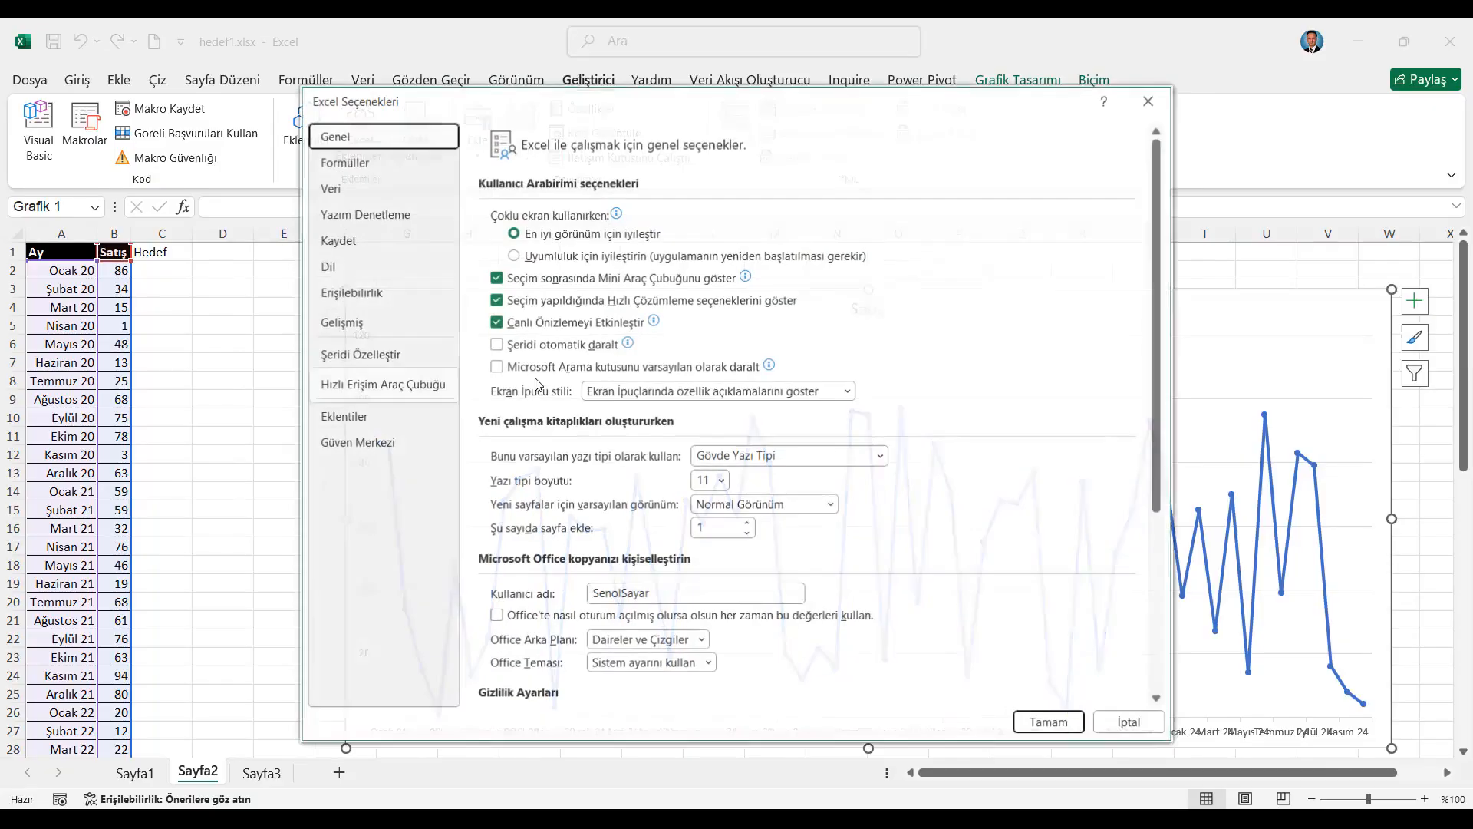
pyautogui.click(388, 357)
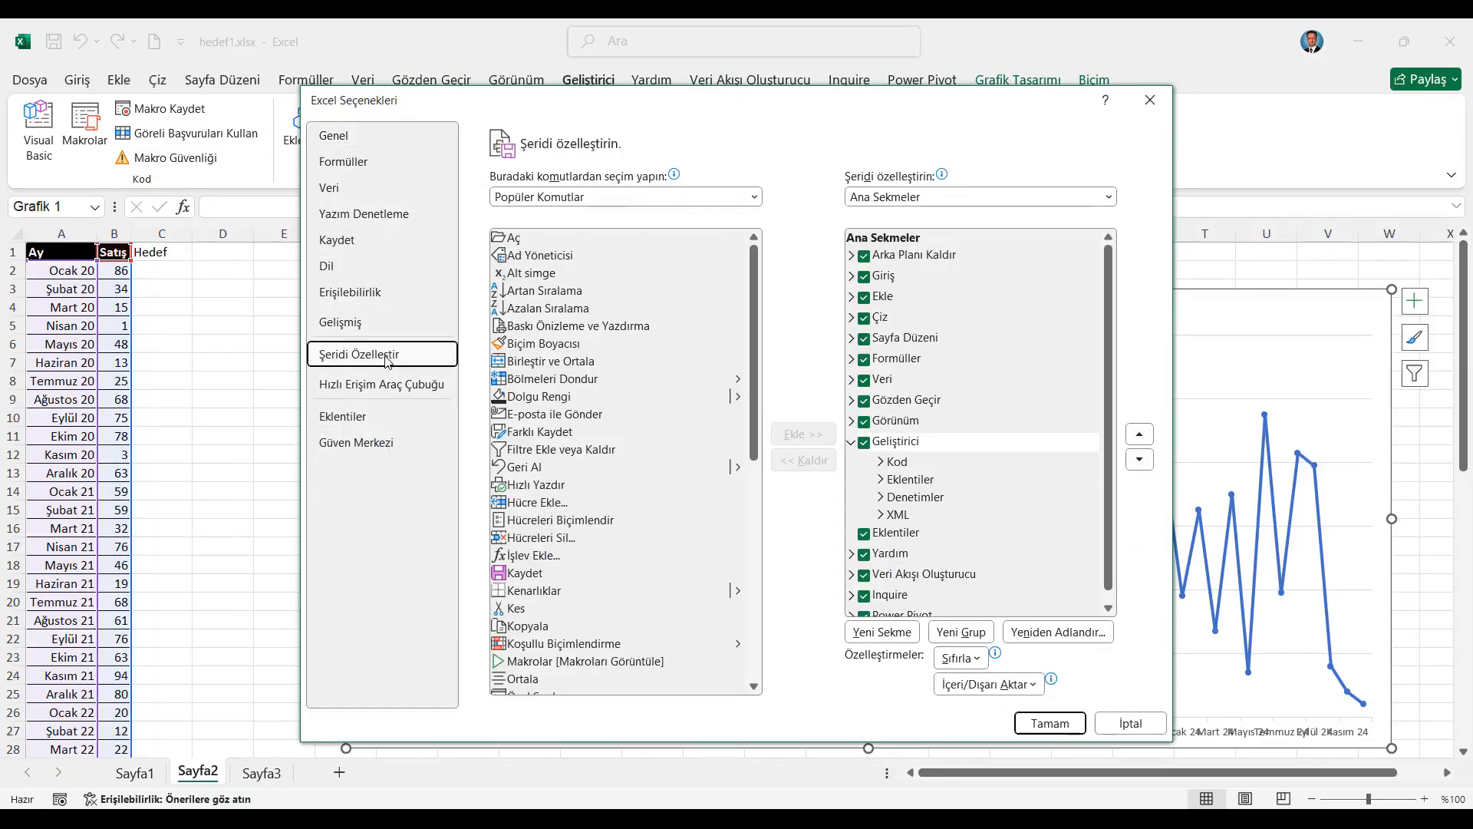
pyautogui.click(921, 445)
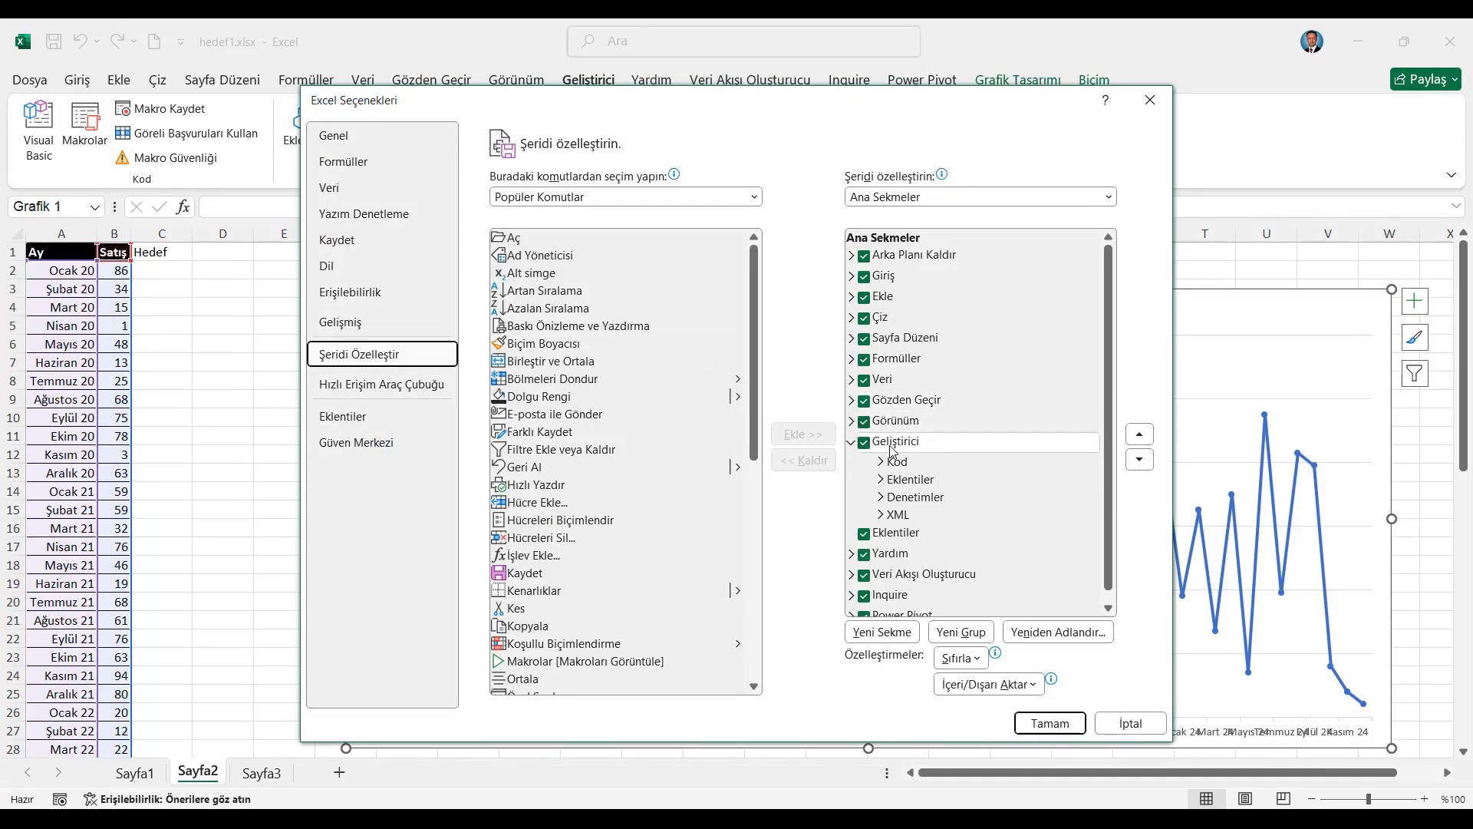
pyautogui.click(1152, 102)
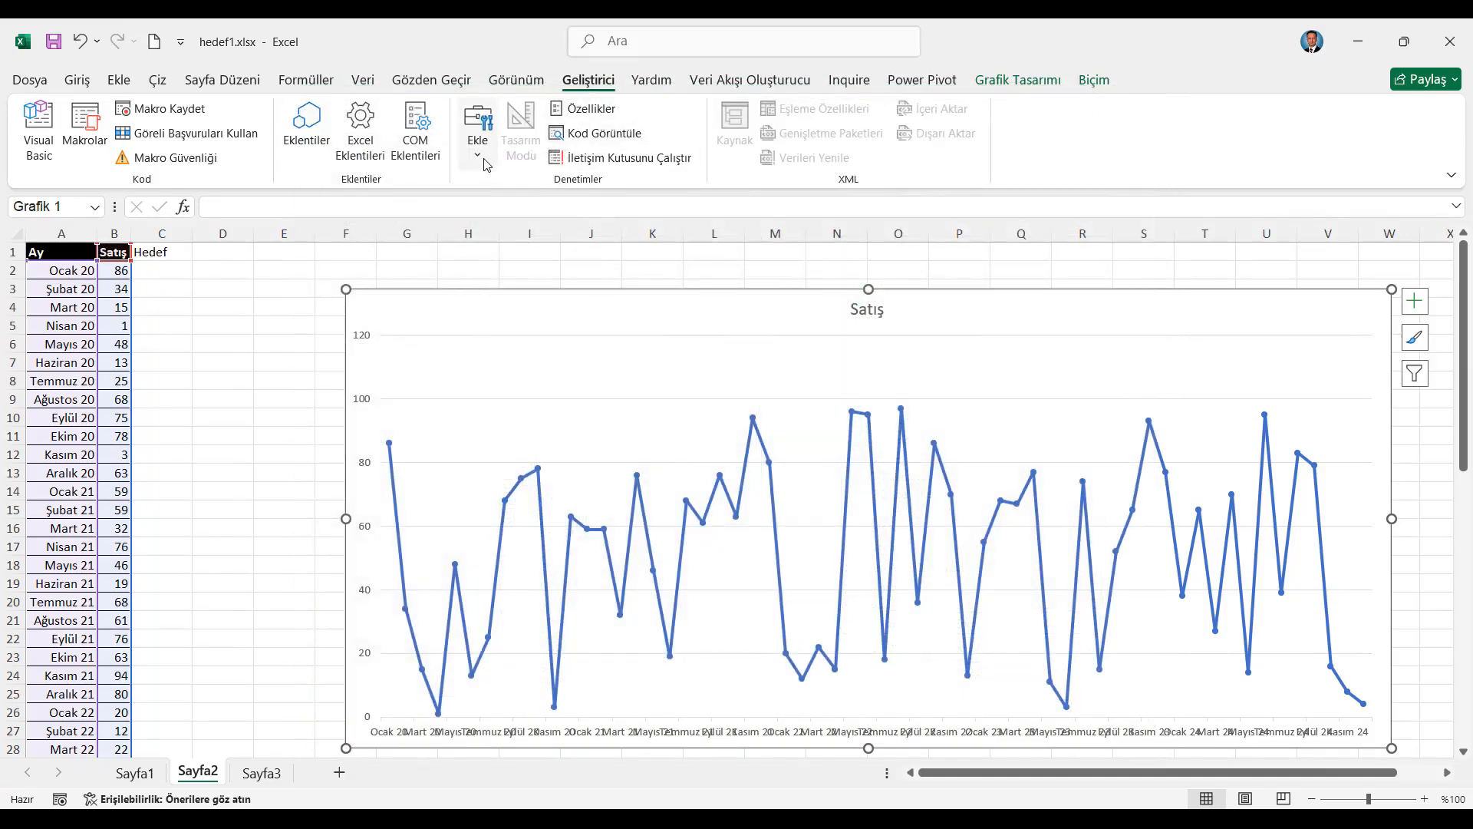
# Draw a horizontal scroll bar form control above the chart, about 28.6 cm wide and 0.9 cm high
pyautogui.click(477, 138)
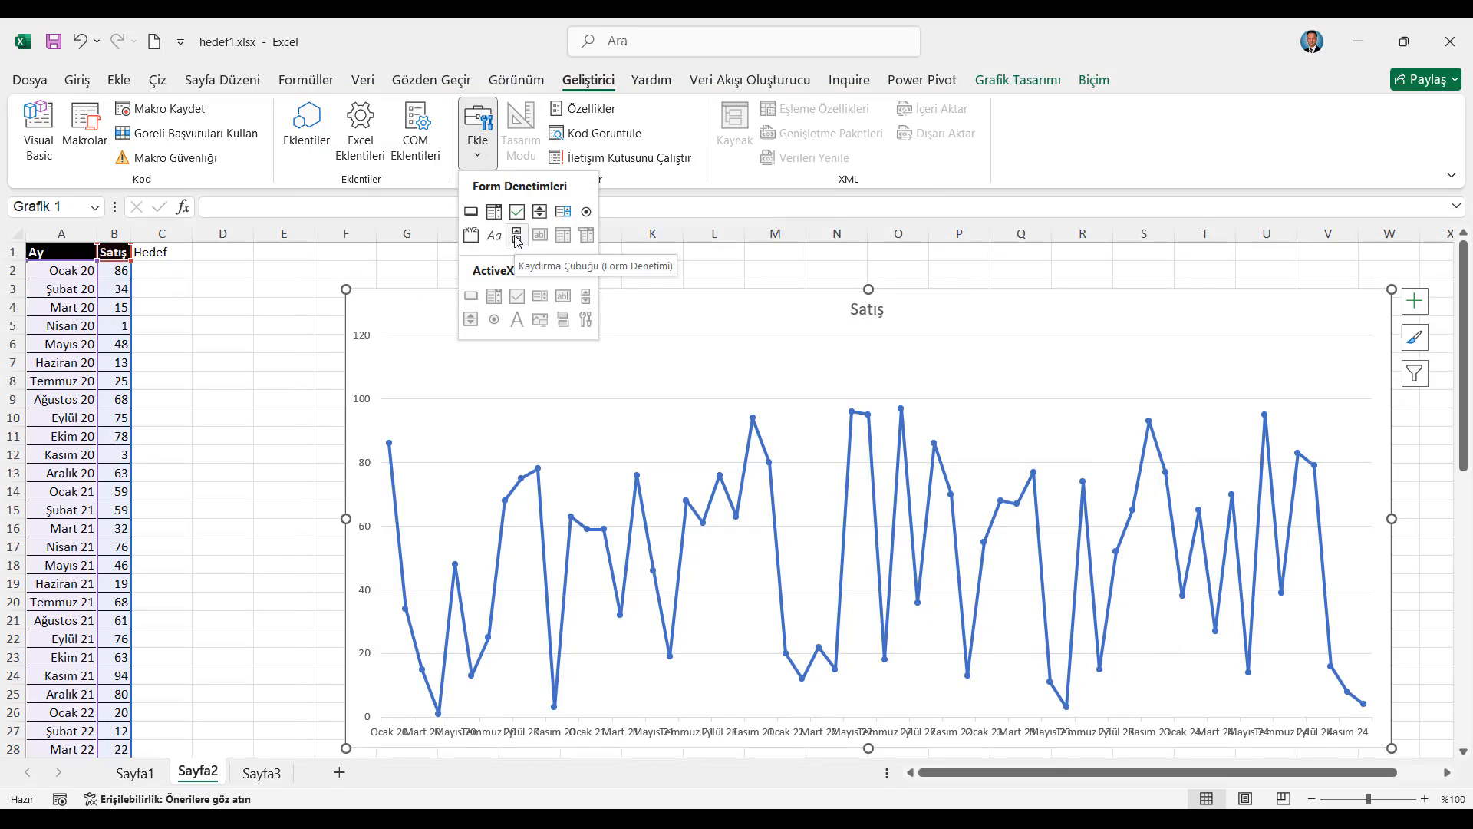
pyautogui.click(517, 237)
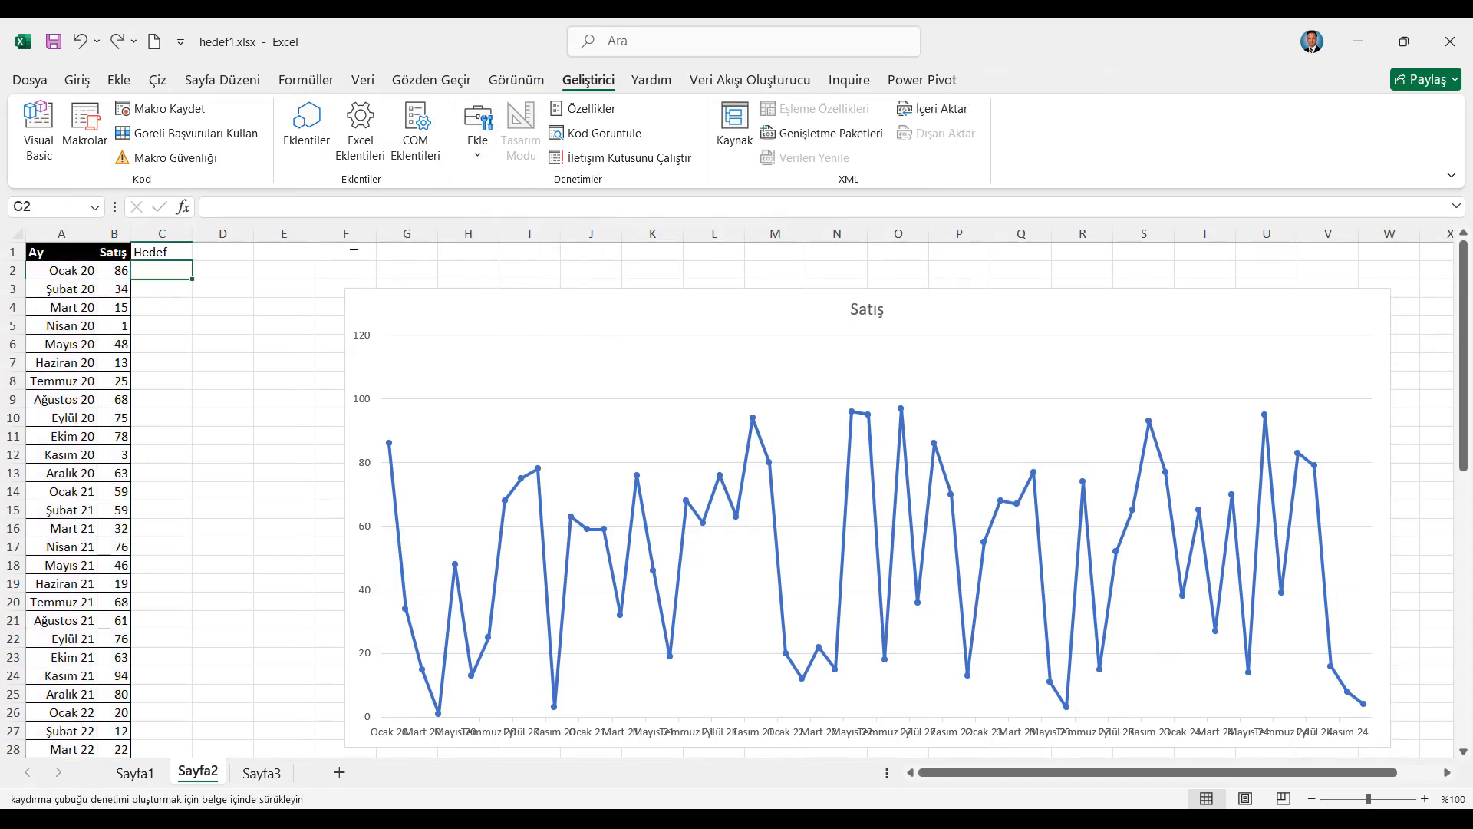
pyautogui.moveTo(354, 250); pyautogui.dragTo(1390, 283)
# Draw a trial vertical scroll bar form control in columns D and E and remove it from the sheet
pyautogui.click(159, 272)
pyautogui.click(477, 127)
pyautogui.click(516, 236)
pyautogui.moveTo(225, 269); pyautogui.dragTo(271, 668)
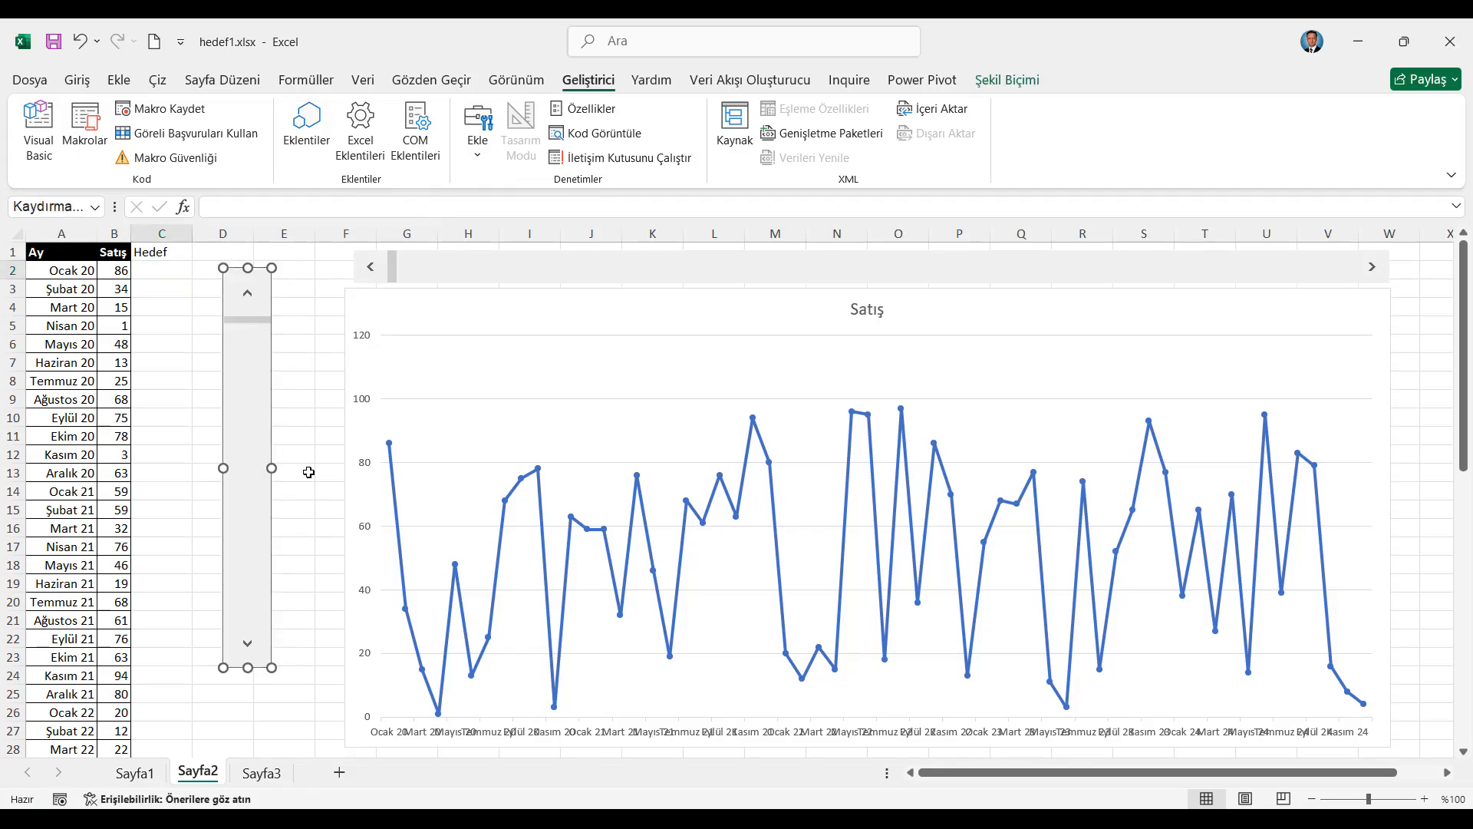
pyautogui.rightClick(235, 360)
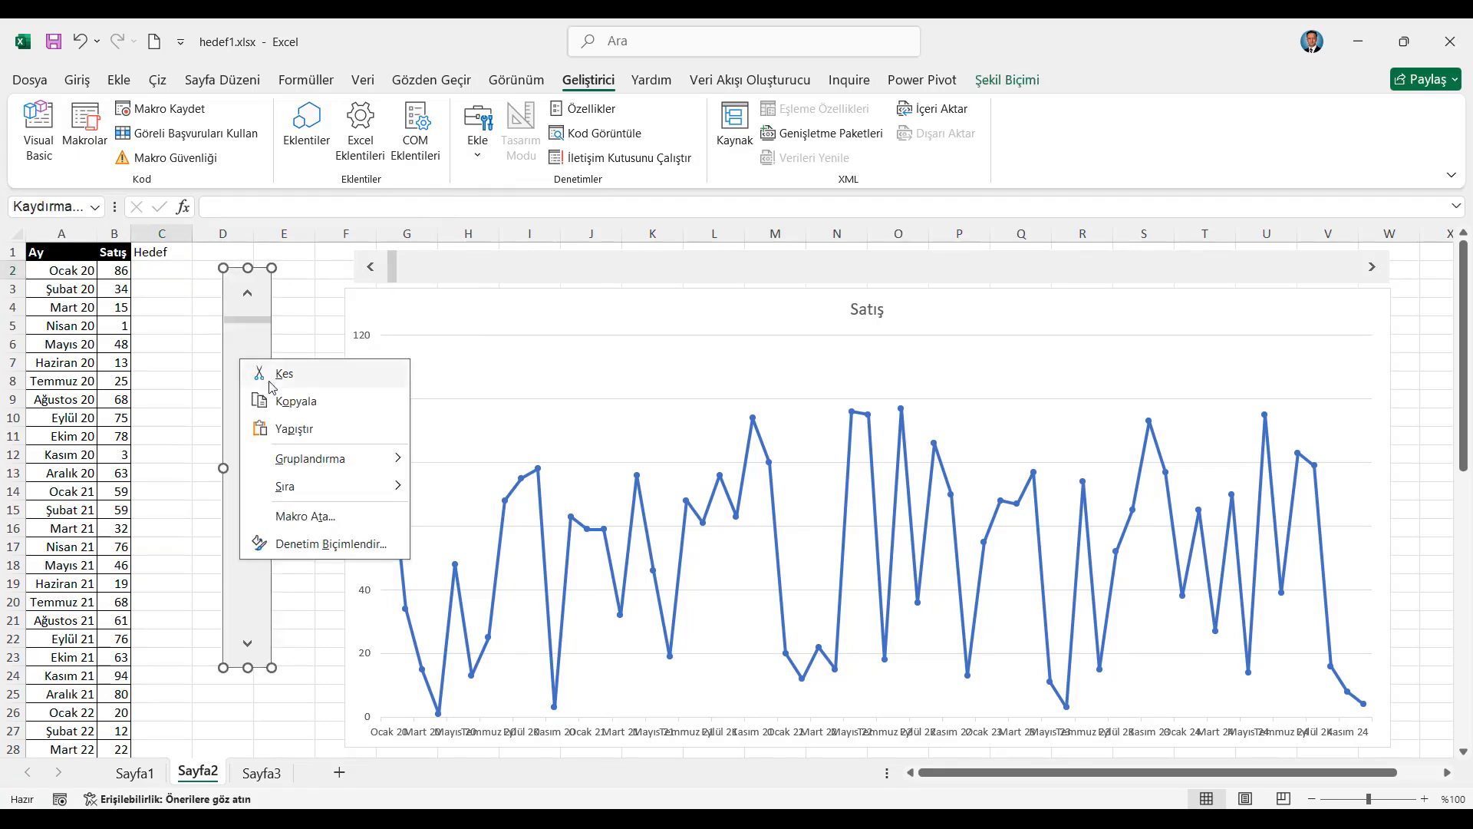
pyautogui.click(288, 376)
# Link the horizontal scroll bar above the chart to cell D1 in its control settings
pyautogui.click(449, 266)
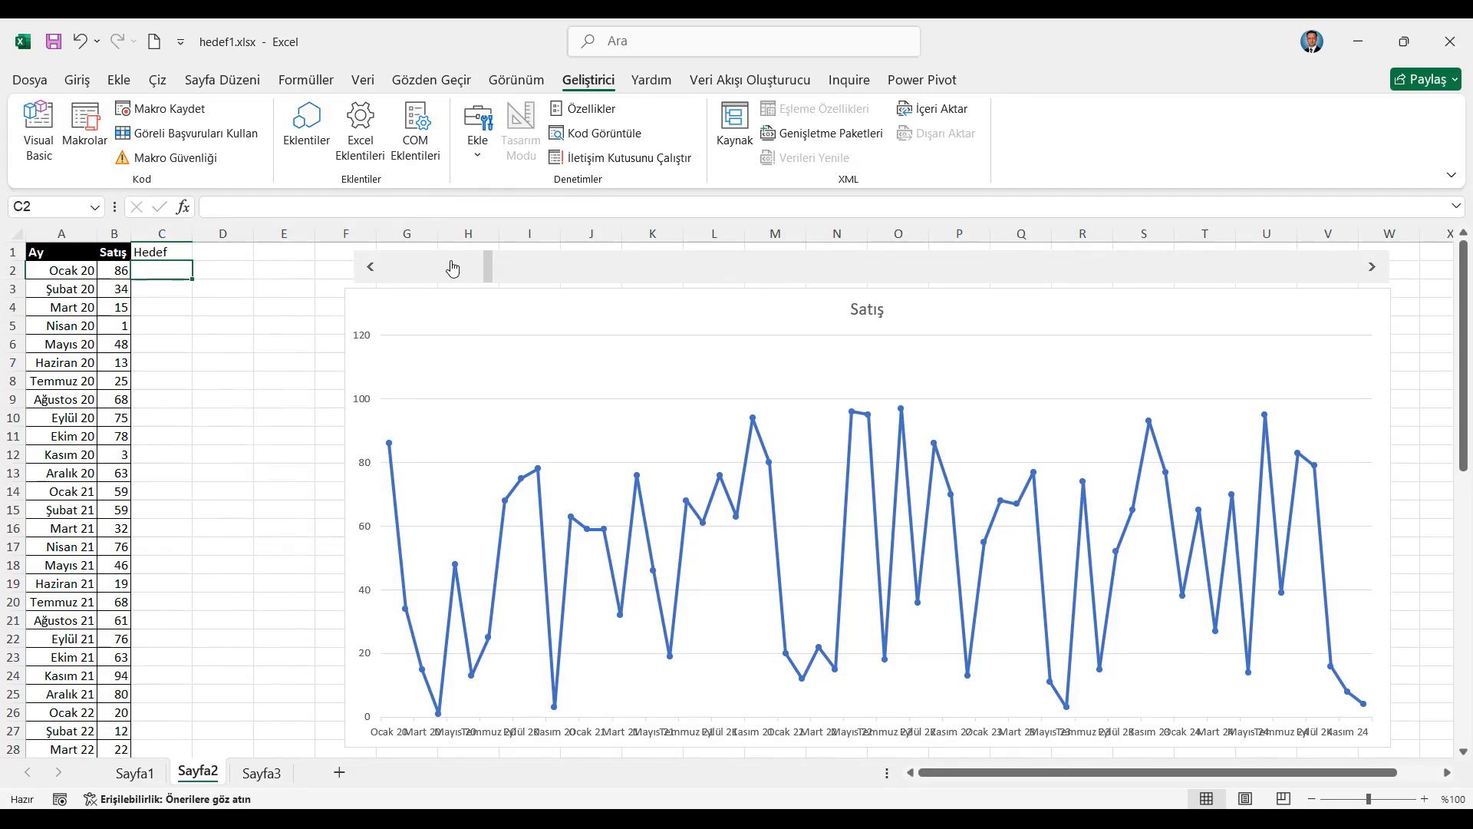
pyautogui.rightClick(462, 262)
pyautogui.click(539, 447)
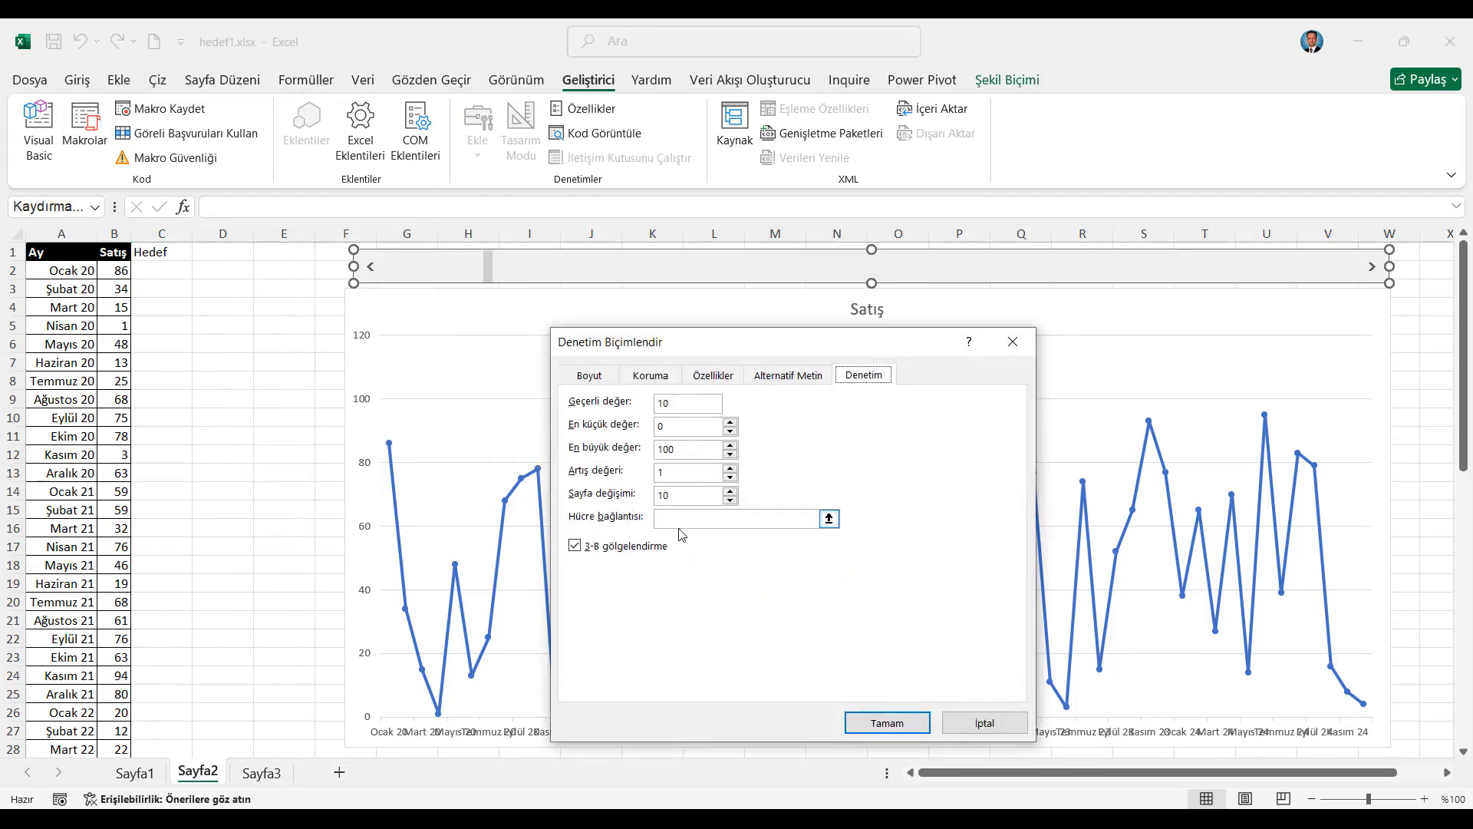
pyautogui.click(674, 521)
pyautogui.click(231, 253)
pyautogui.click(898, 725)
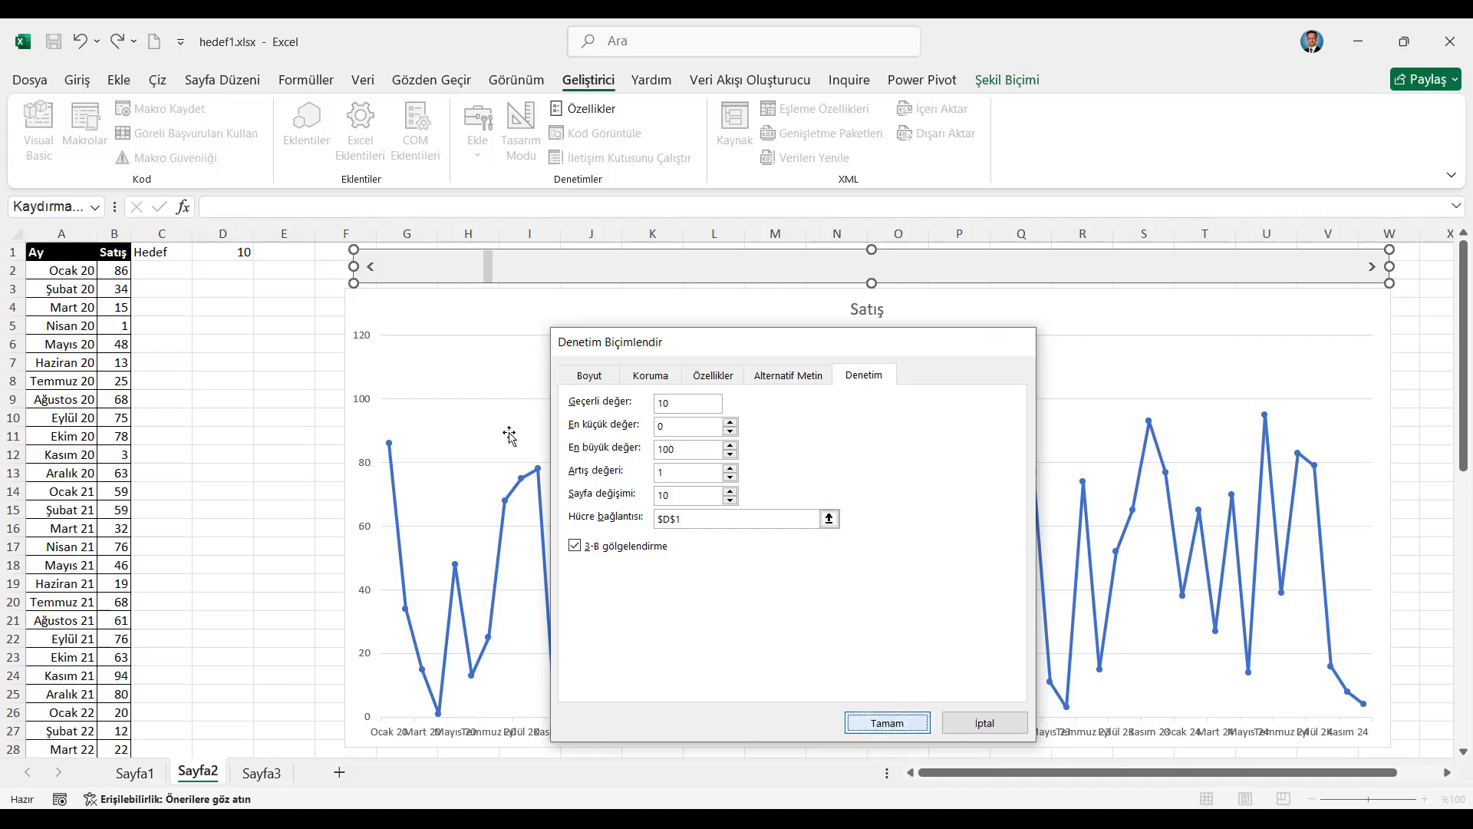
# Advance the horizontal scroll bar in small increments to test its link to cell D1
pyautogui.click(284, 270)
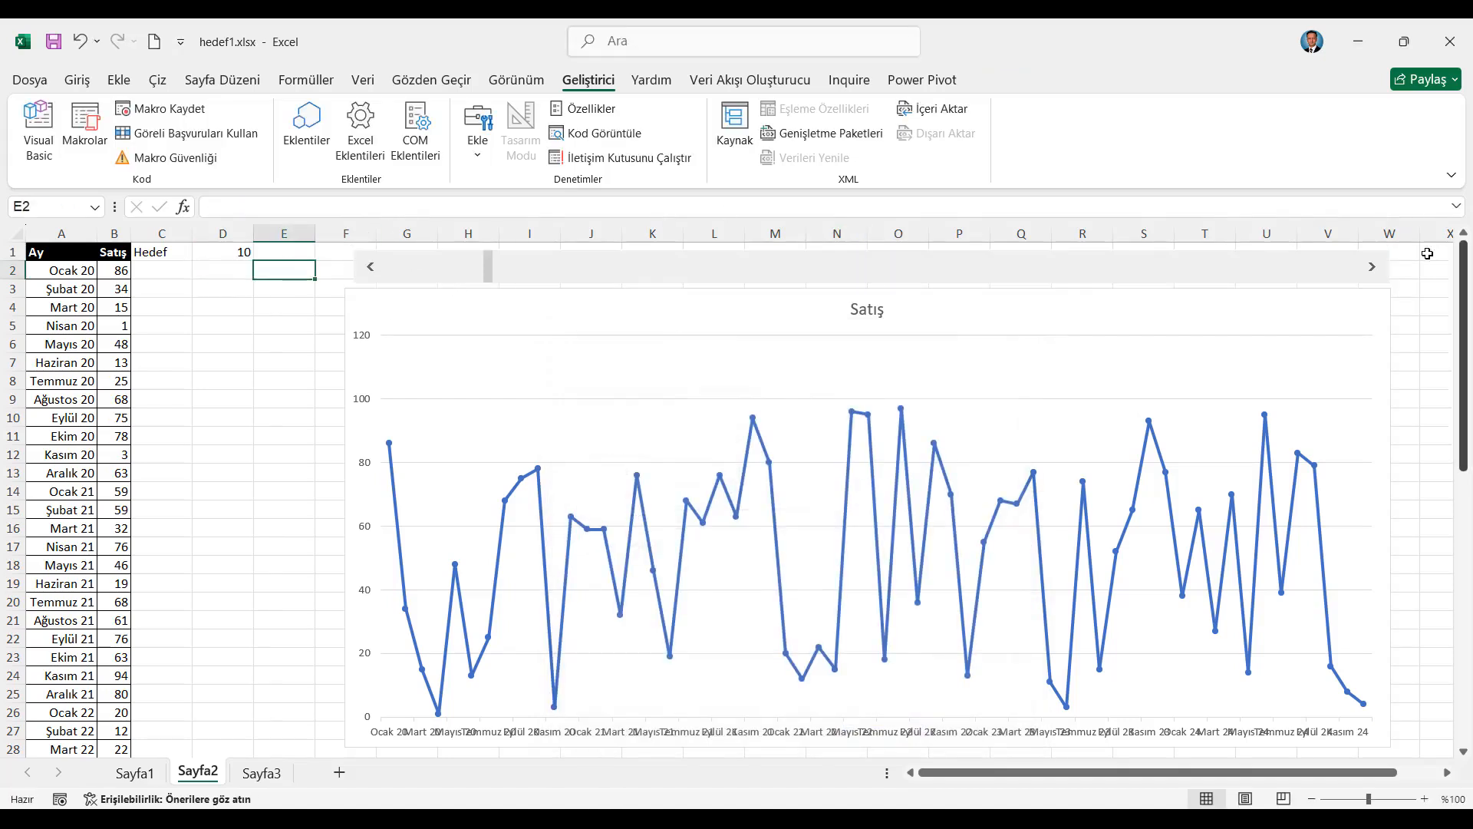
pyautogui.click(1374, 268)
pyautogui.click(1374, 268)
pyautogui.click(1374, 268)
pyautogui.click(1374, 269)
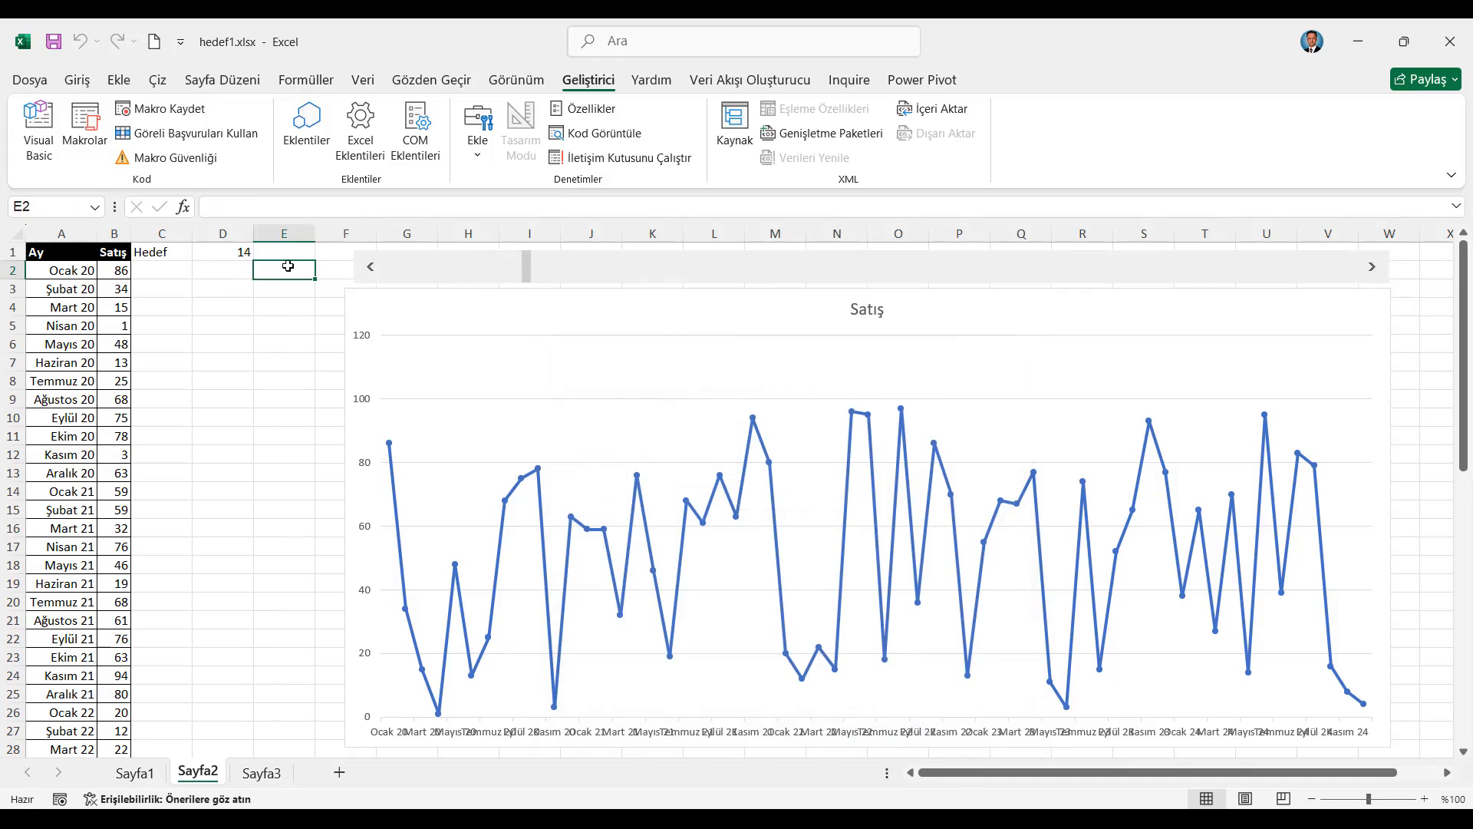
pyautogui.click(1374, 269)
pyautogui.click(1373, 269)
# Resize the horizontal scroll bar above the chart to 1 cm high and 29 cm wide
pyautogui.rightClick(449, 270)
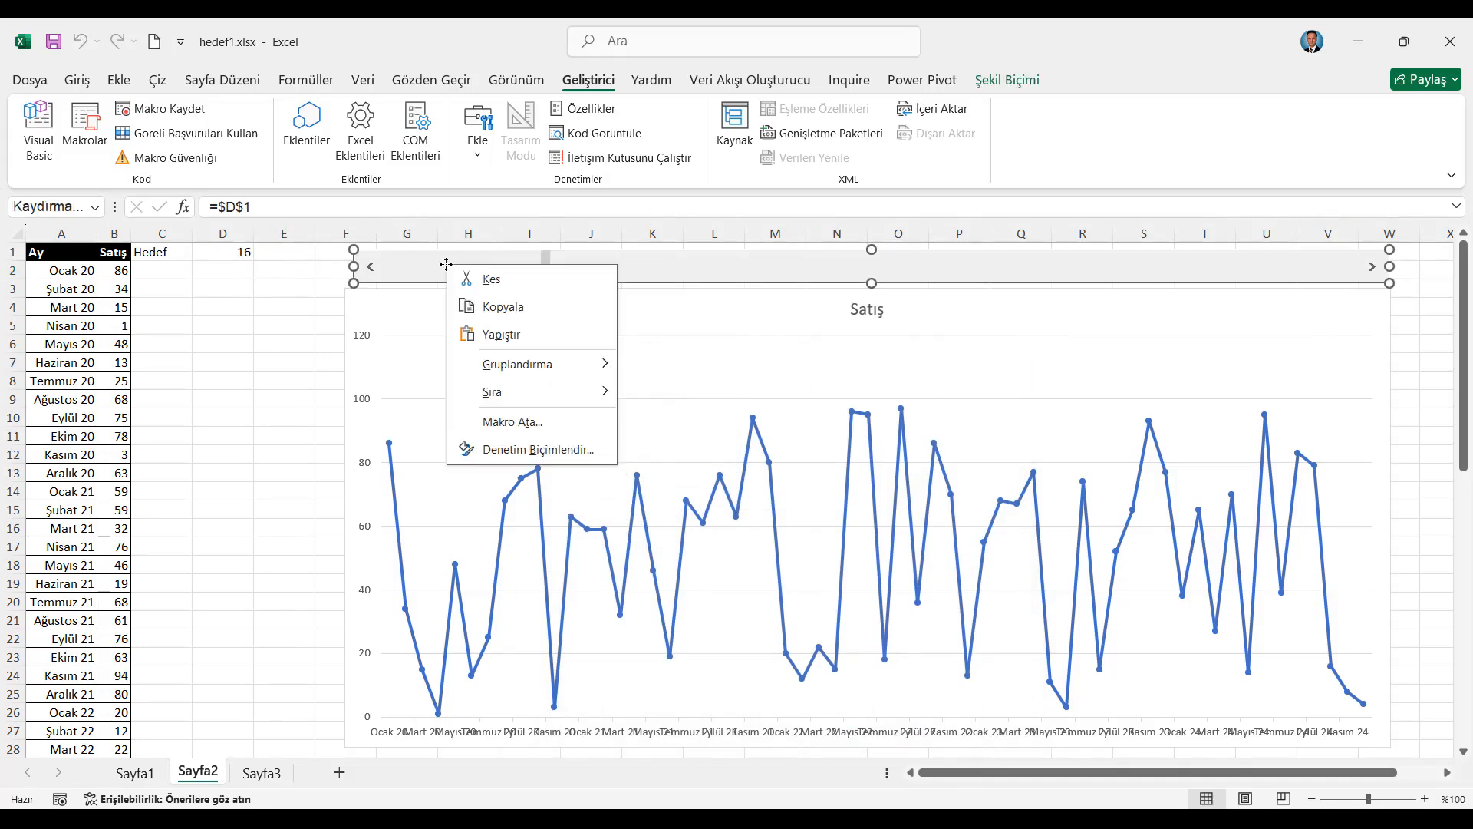
pyautogui.click(1029, 80)
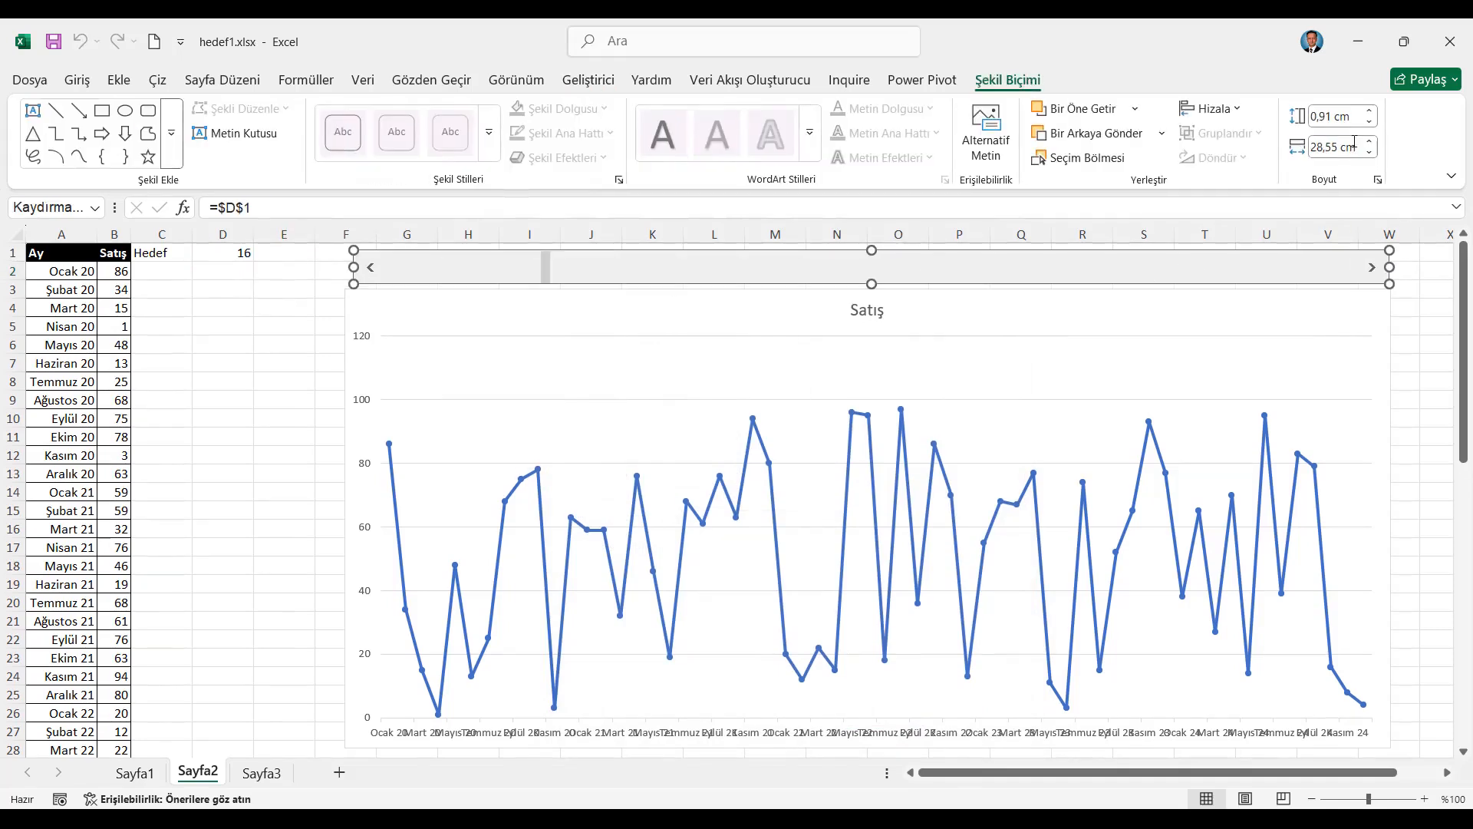
pyautogui.click(1374, 114)
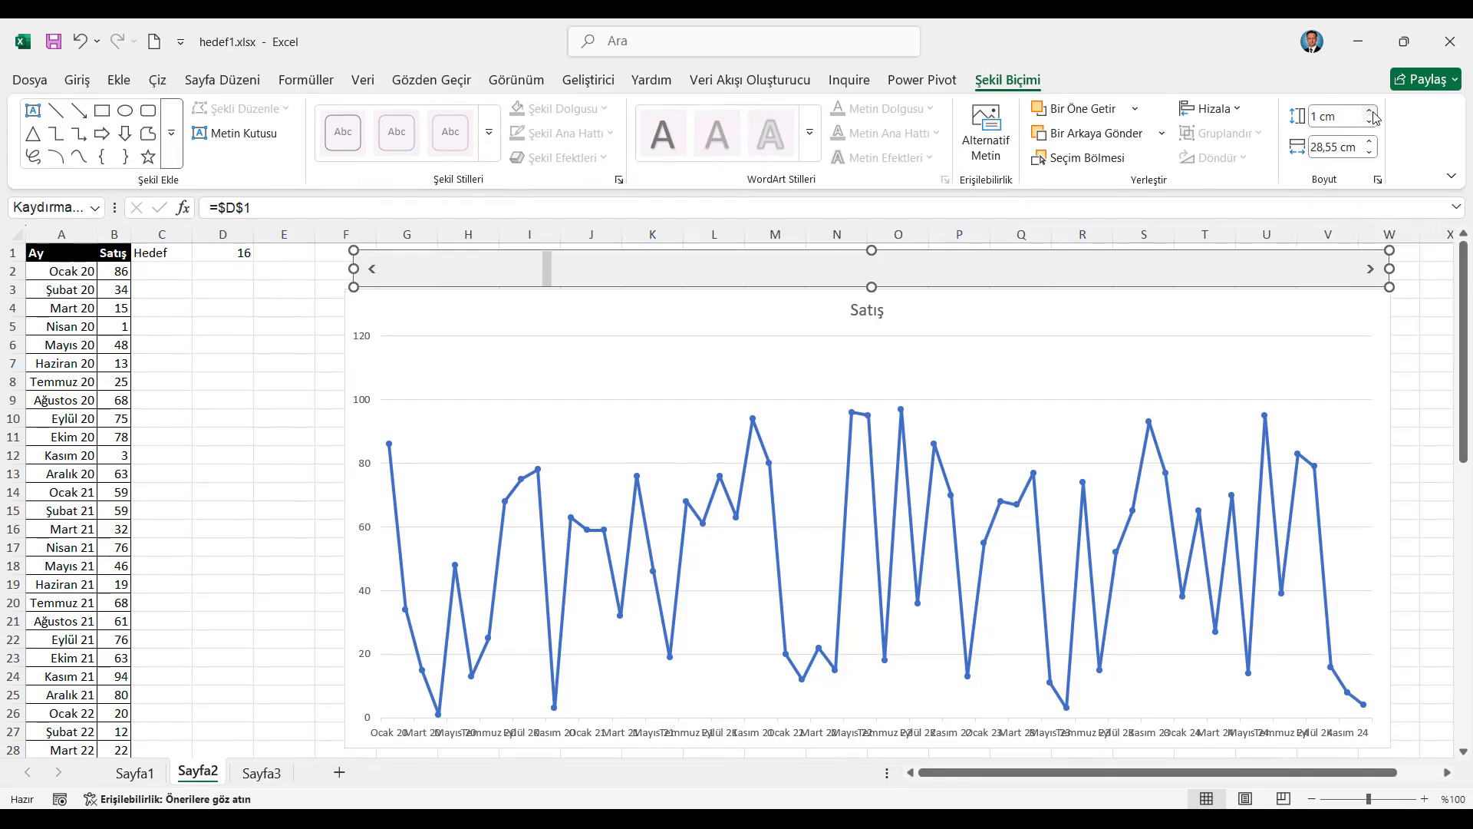
pyautogui.click(1372, 142)
pyautogui.click(1371, 142)
pyautogui.click(1371, 142)
pyautogui.click(1371, 142)
pyautogui.click(1371, 152)
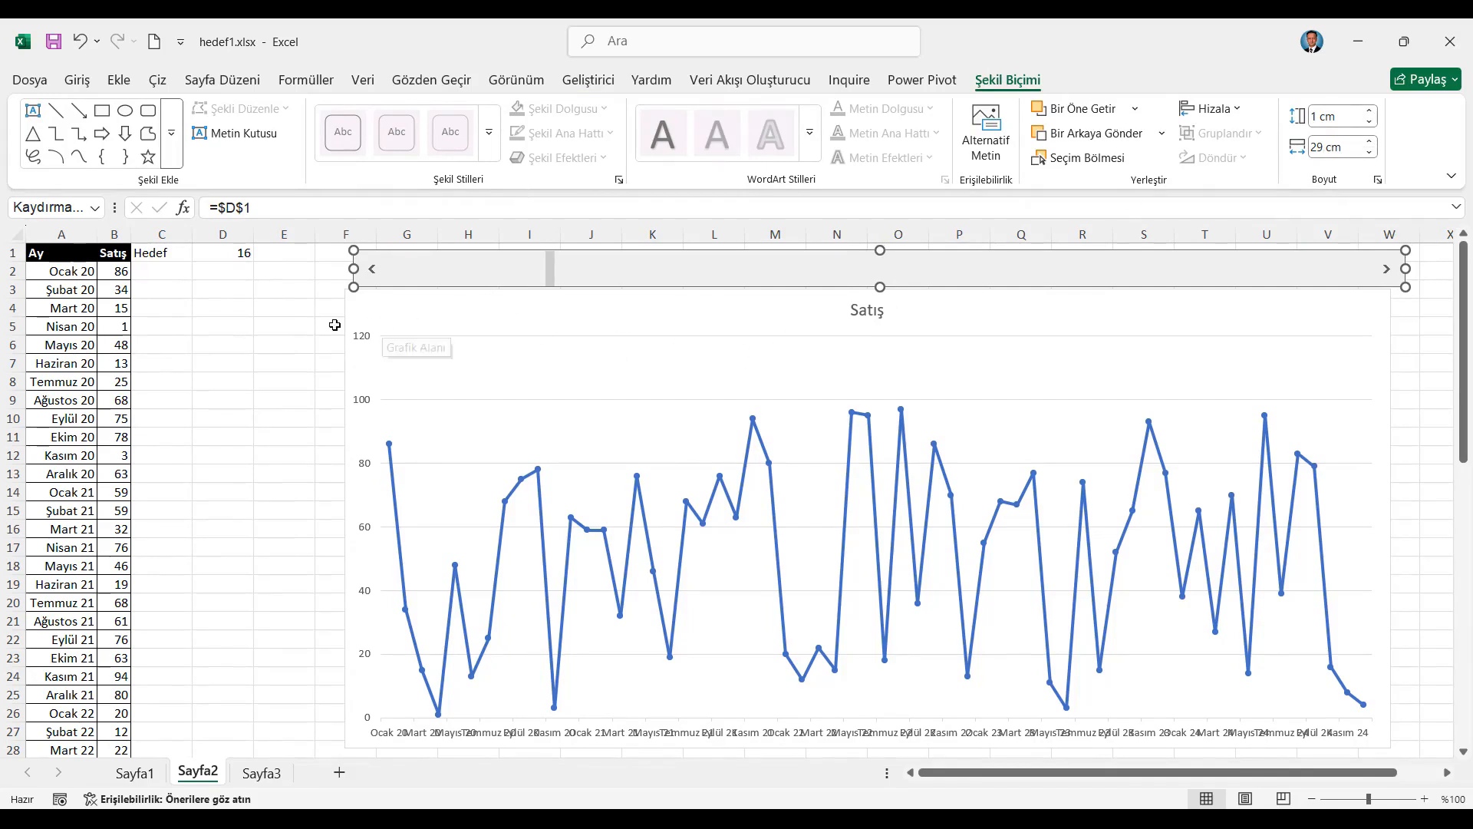
# Align the sales chart's left edge with the scroll bar and resize the chart to 29 cm wide and 12,5 cm high
pyautogui.click(307, 326)
pyautogui.moveTo(343, 320); pyautogui.dragTo(356, 313)
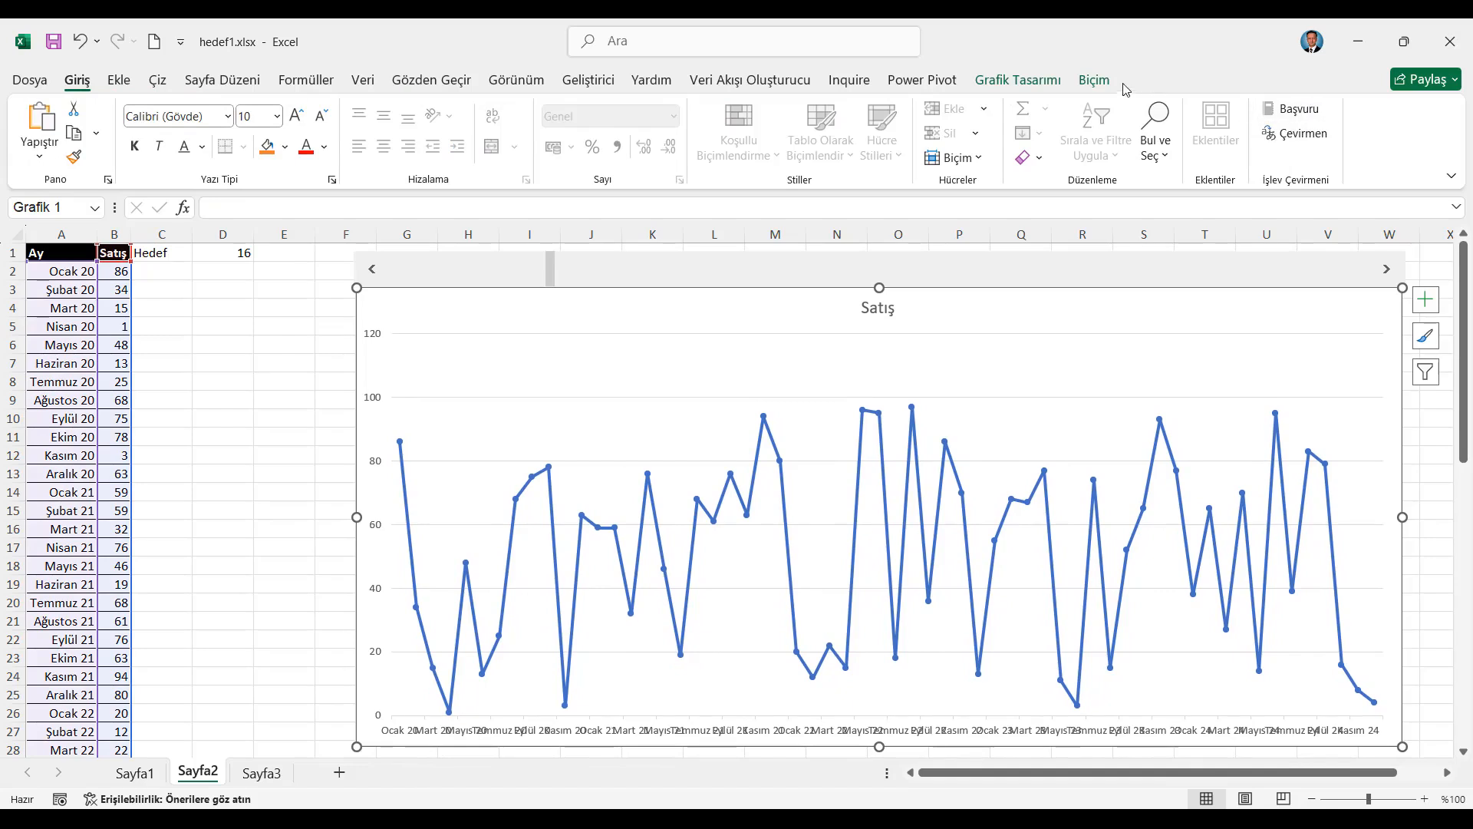
pyautogui.click(1095, 80)
pyautogui.click(1352, 143)
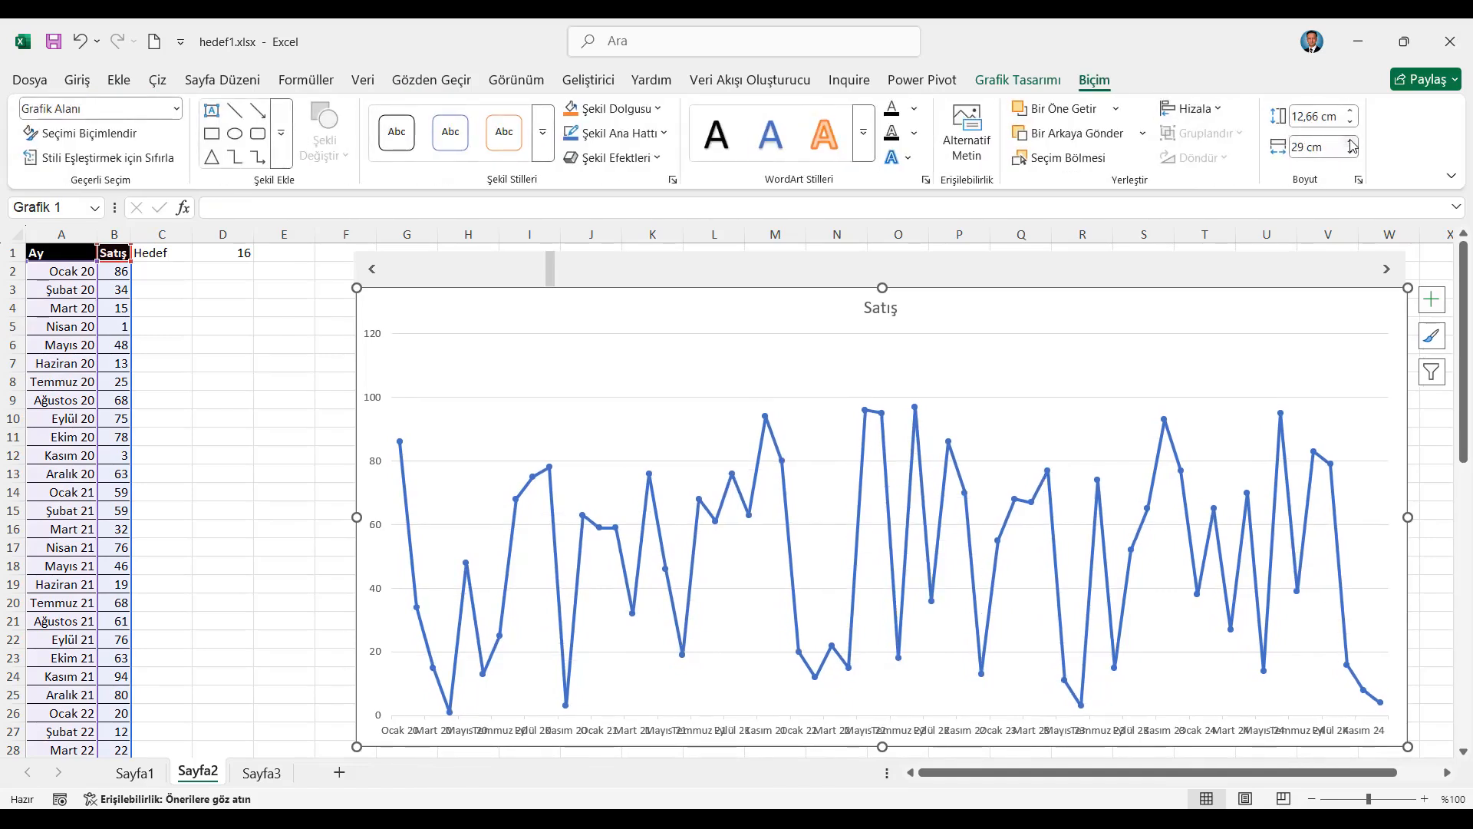
pyautogui.click(1352, 115)
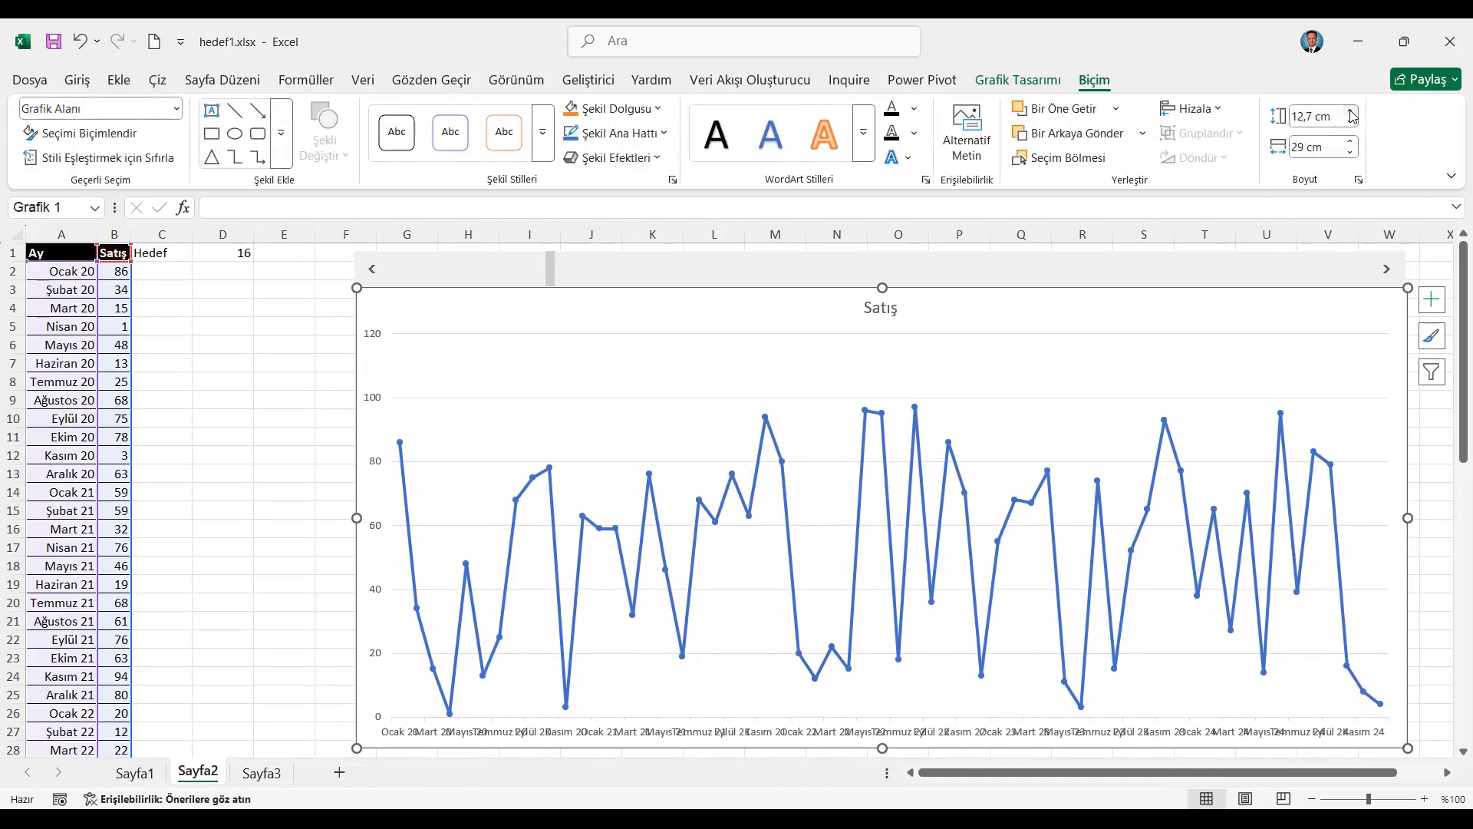
pyautogui.click(1351, 123)
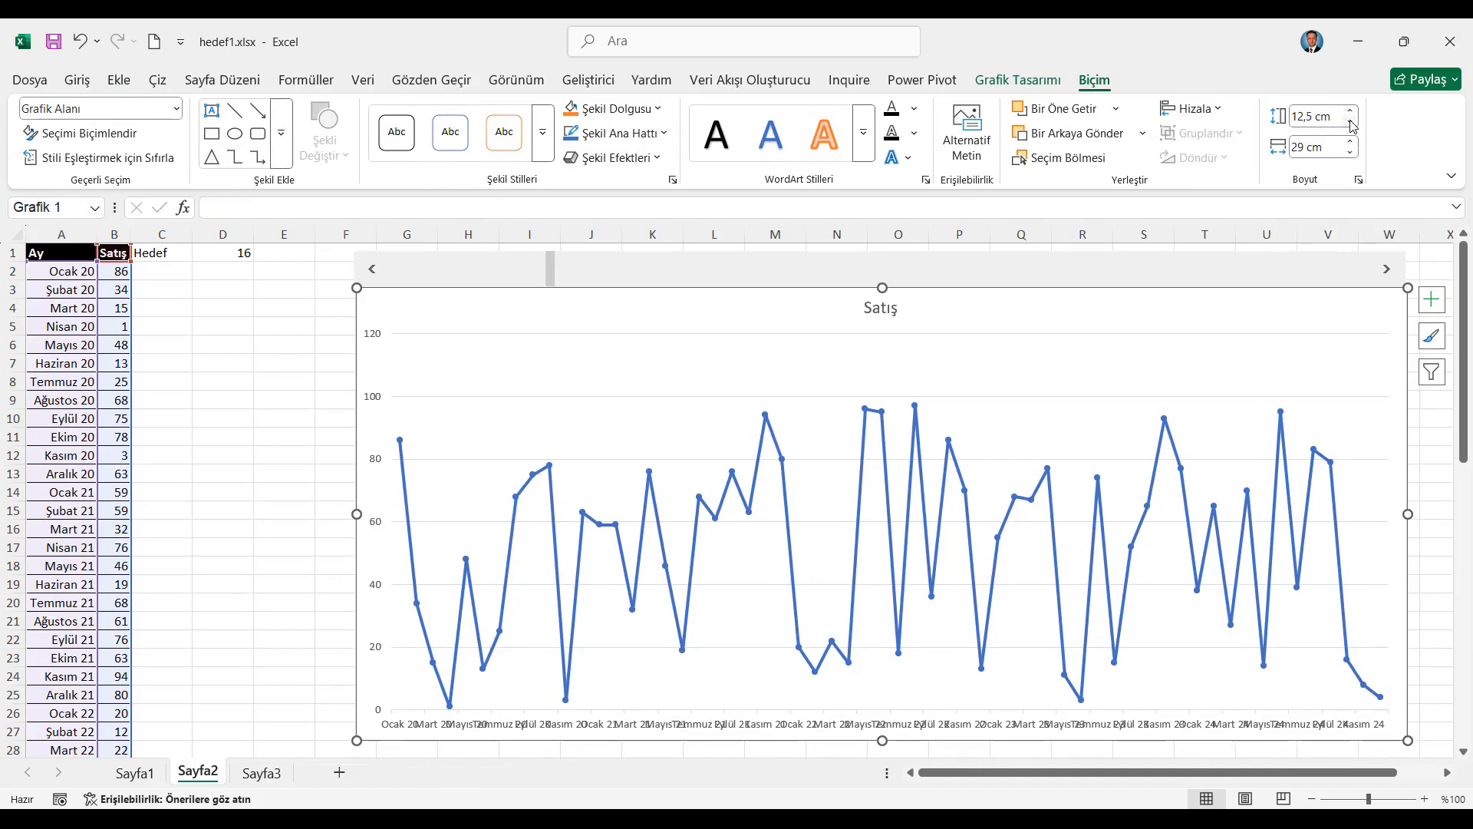
pyautogui.click(306, 313)
# Enter the formula =EĞER($D$1=SATIR(A2);100;"") in cell C2 under the Hedef header
pyautogui.click(169, 275)
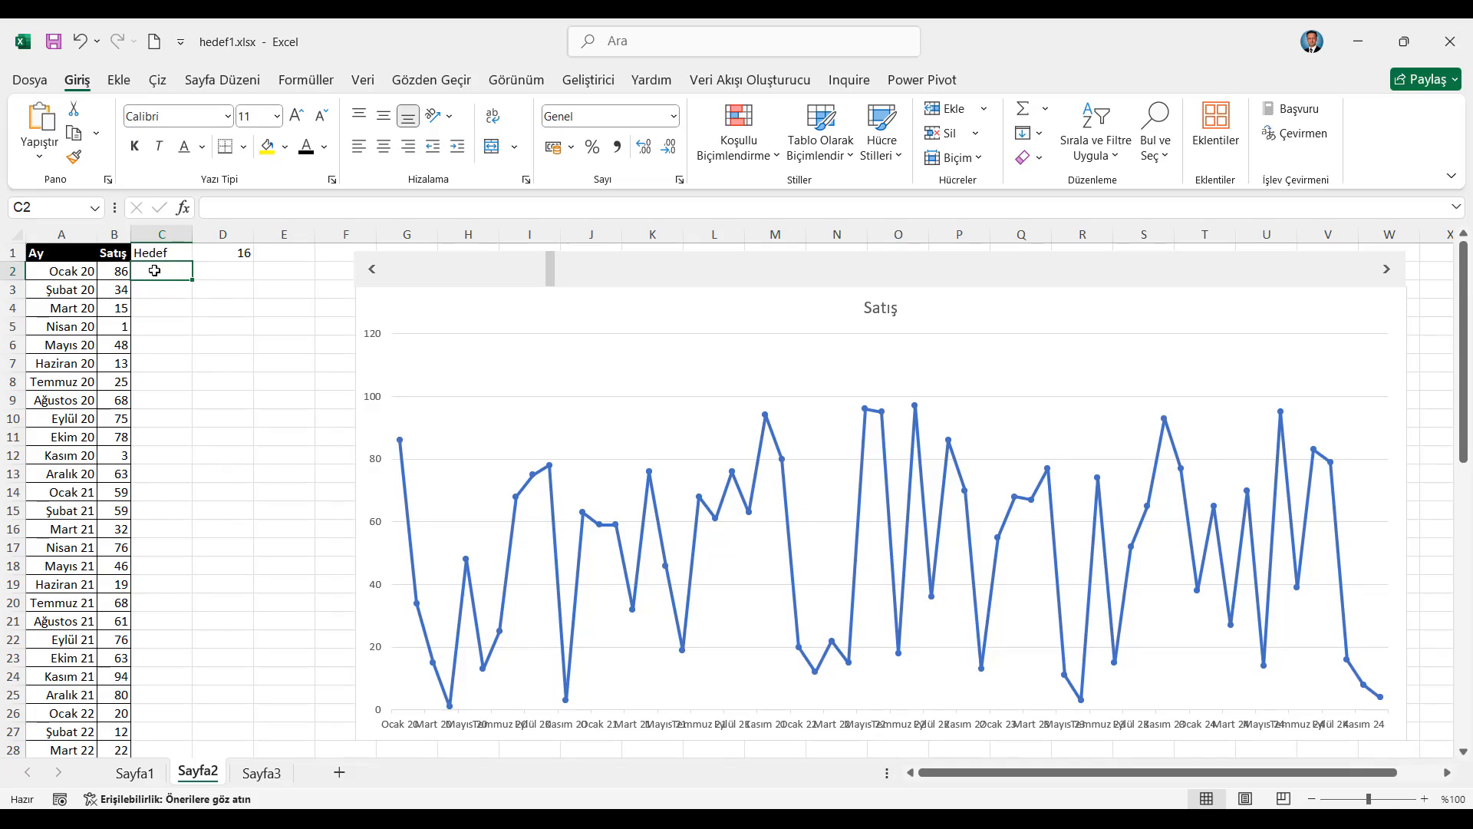
pyautogui.write('=eğe')
pyautogui.press('Tab')
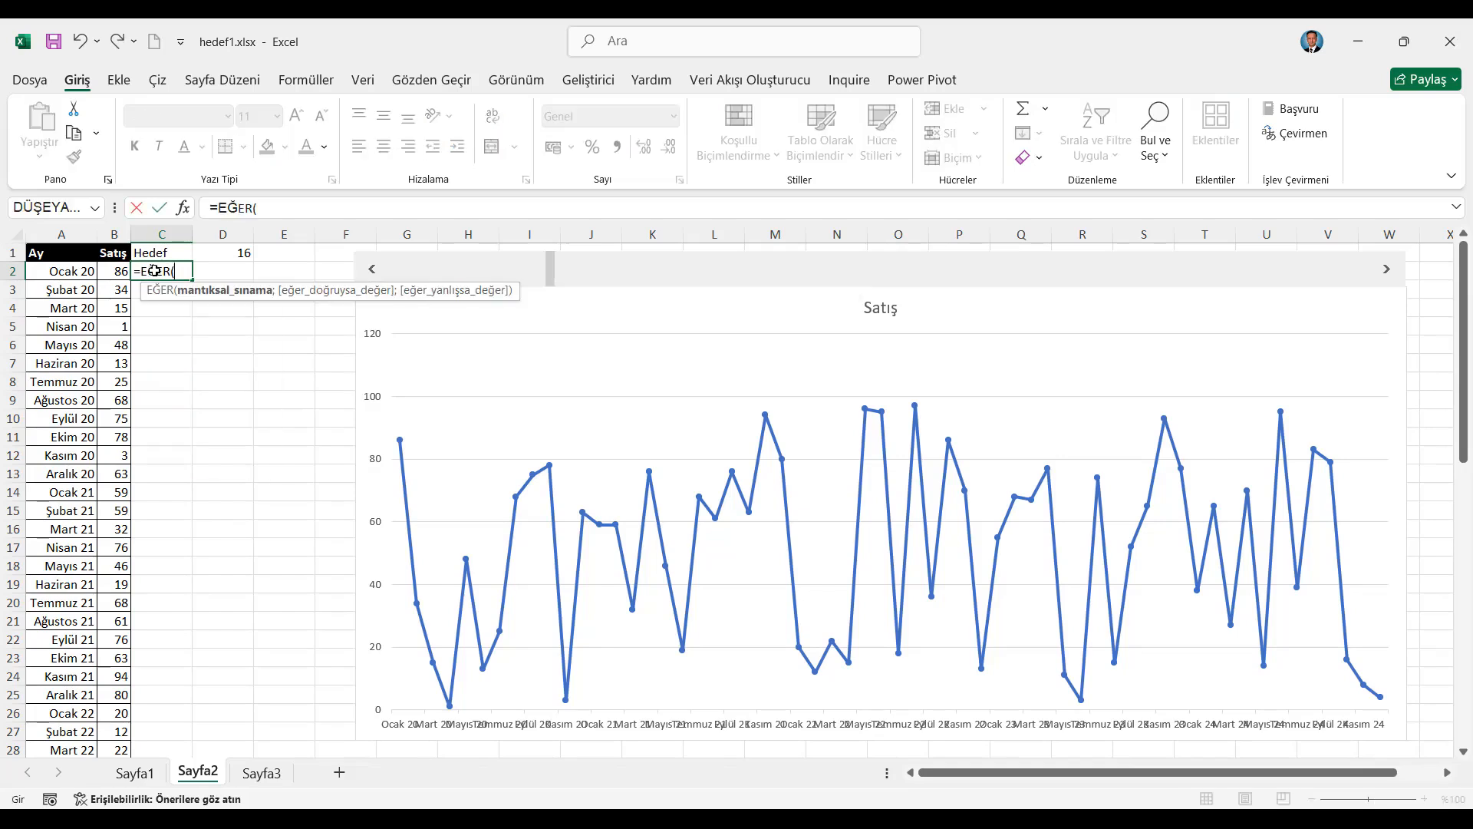
pyautogui.click(238, 251)
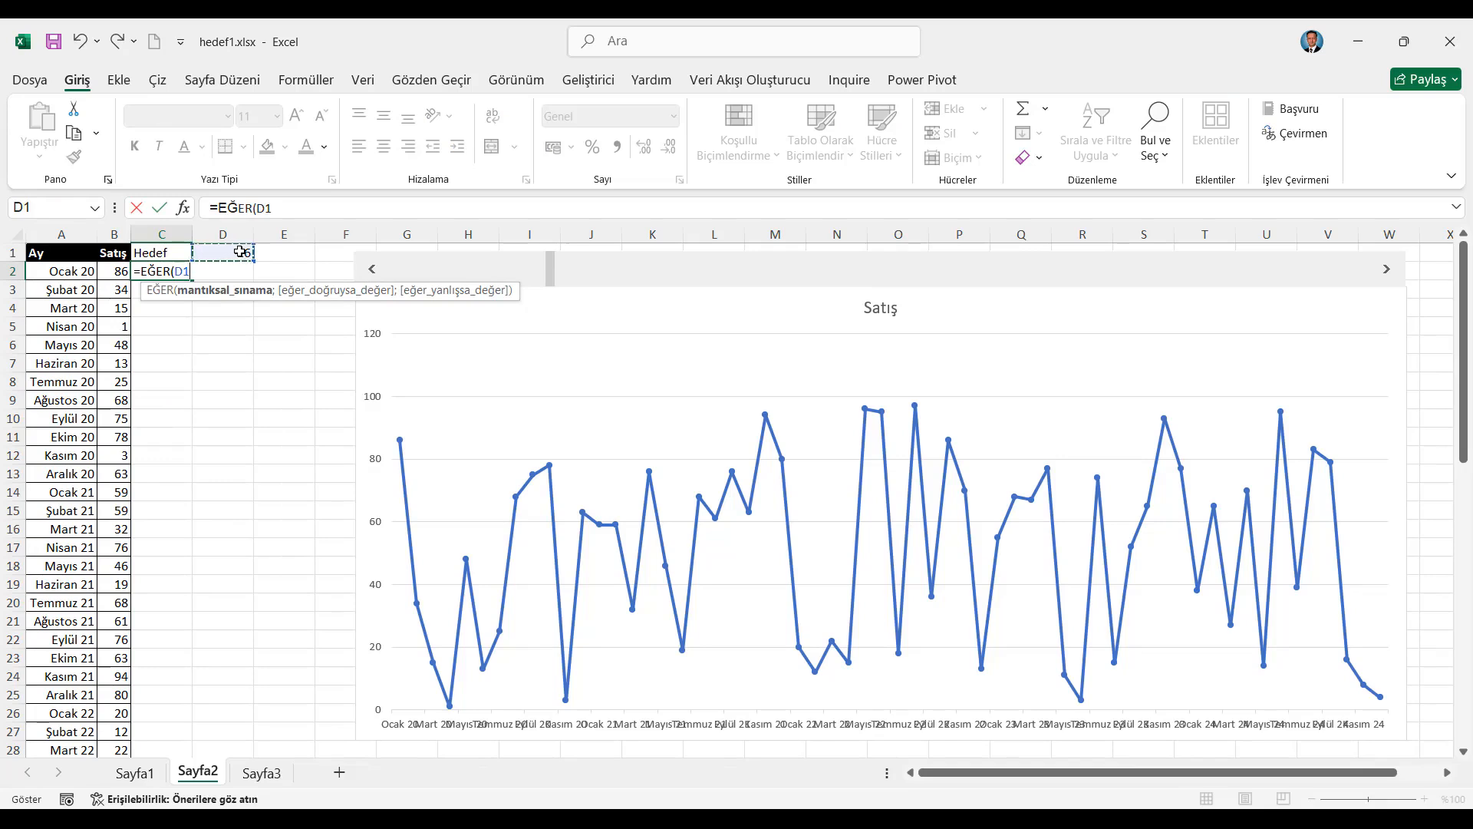
pyautogui.press('F4')
pyautogui.write('=sa')
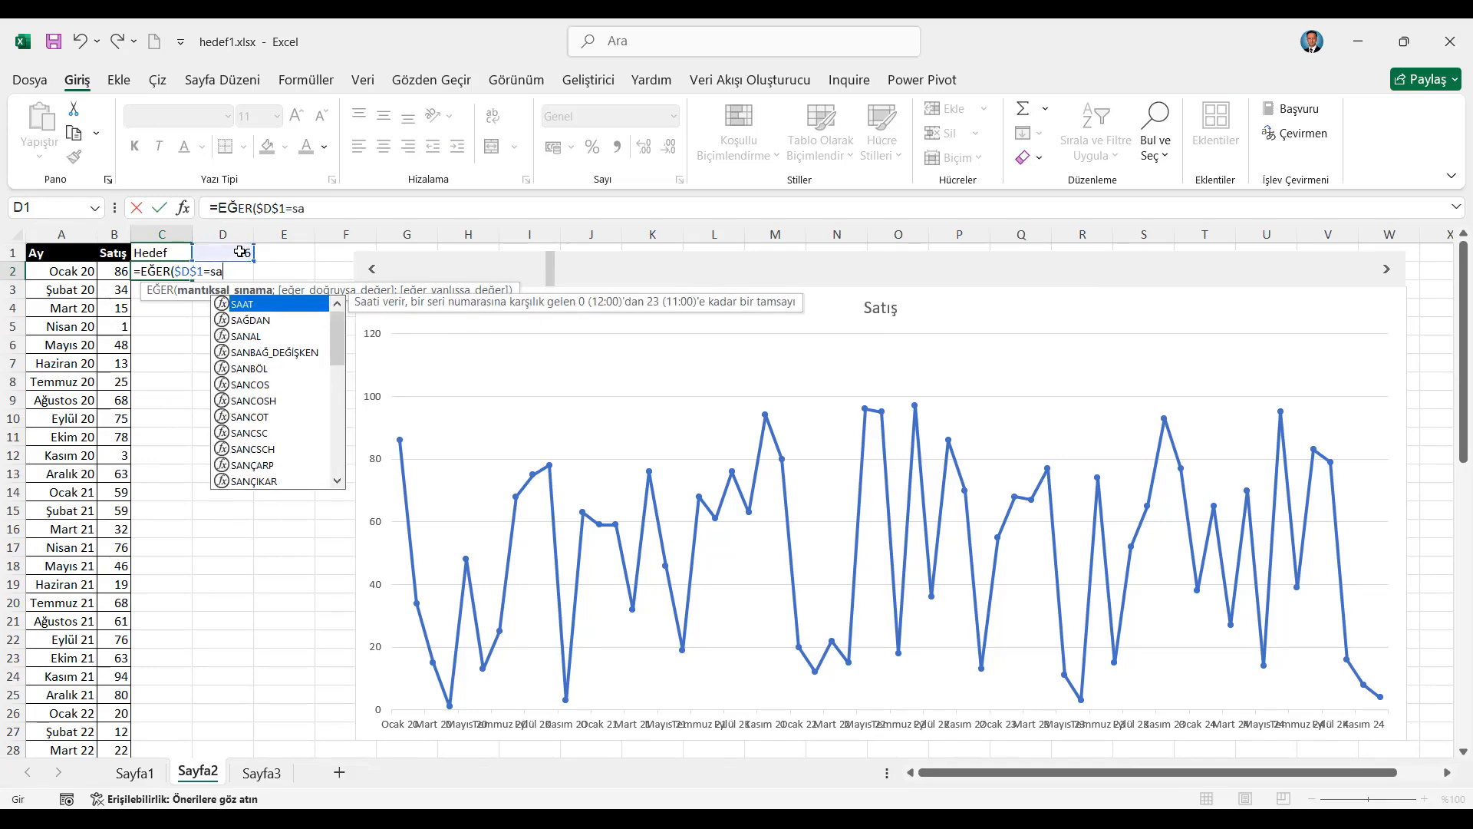
pyautogui.write('tır')
pyautogui.press('Tab')
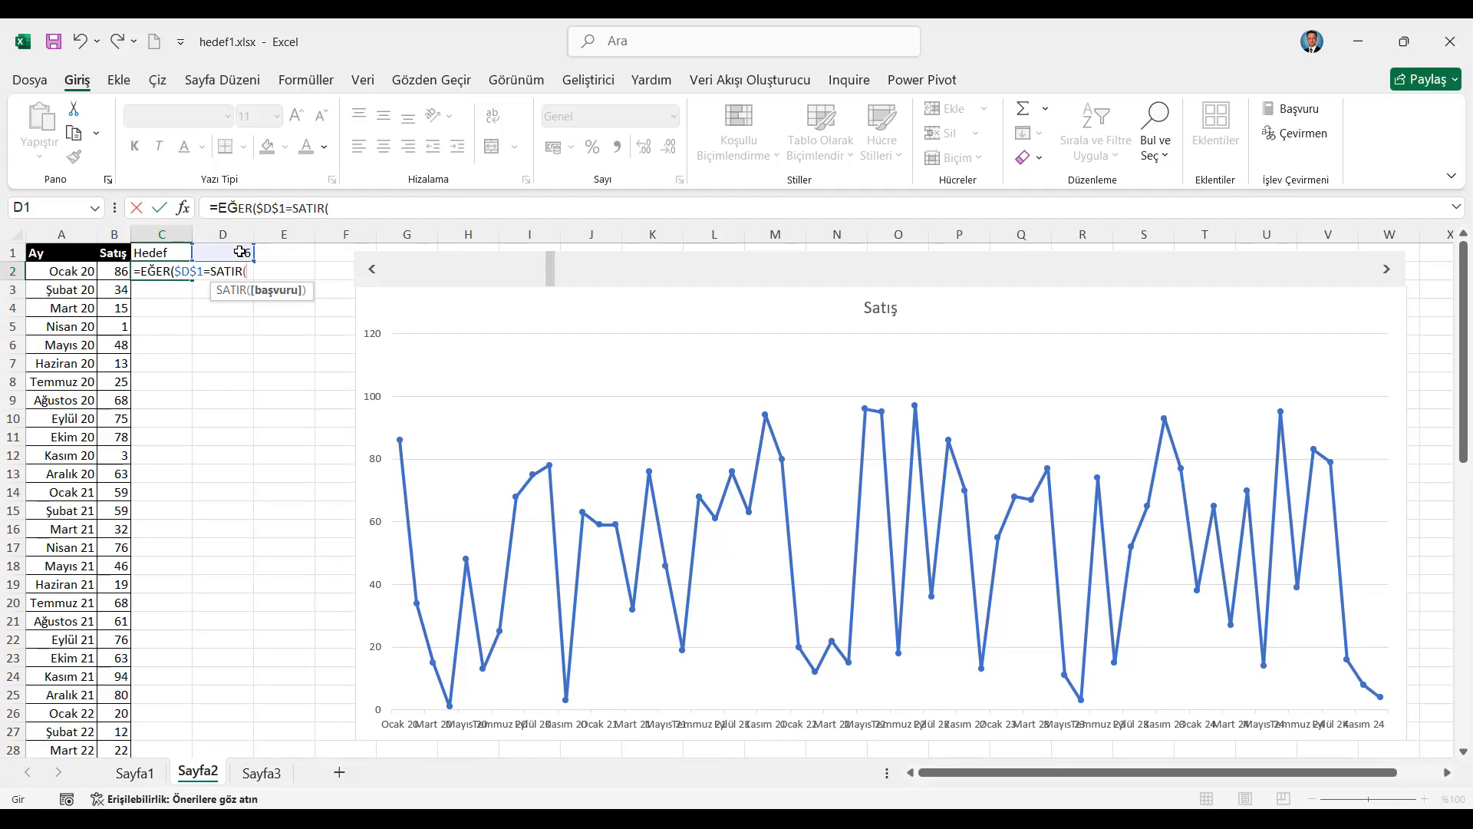
pyautogui.click(79, 272)
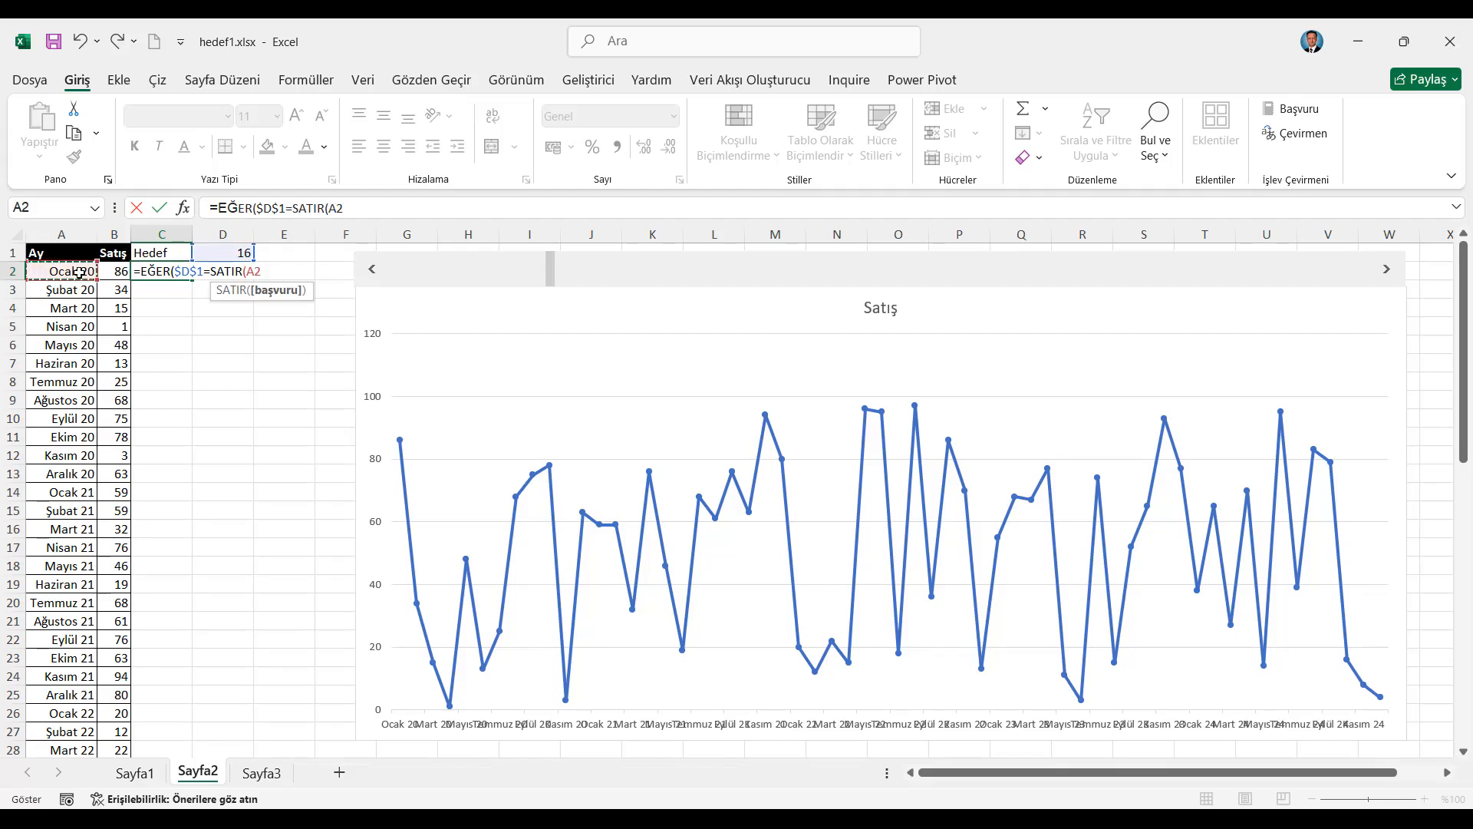
pyautogui.write(');')
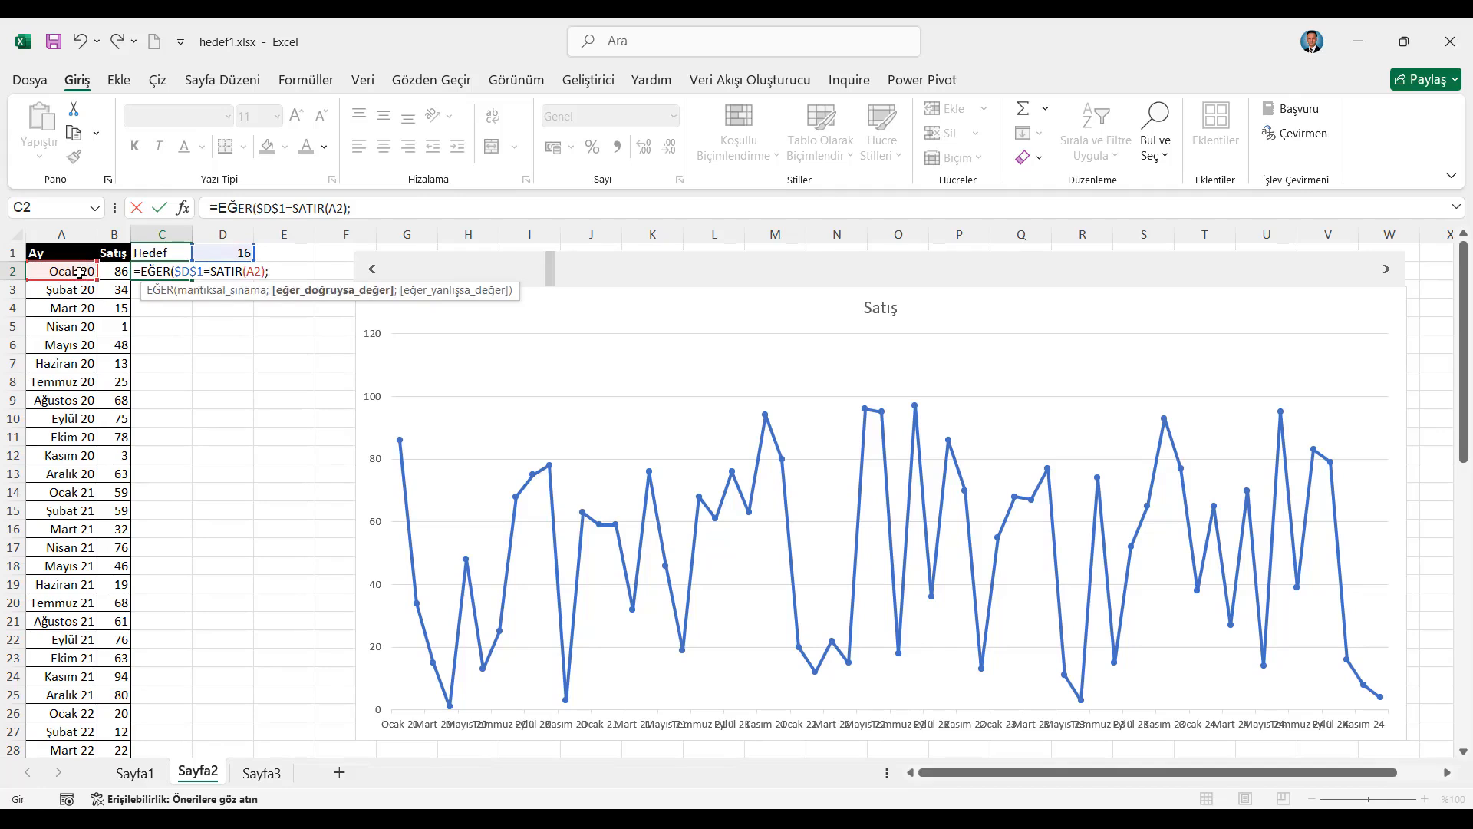
pyautogui.write('100;')
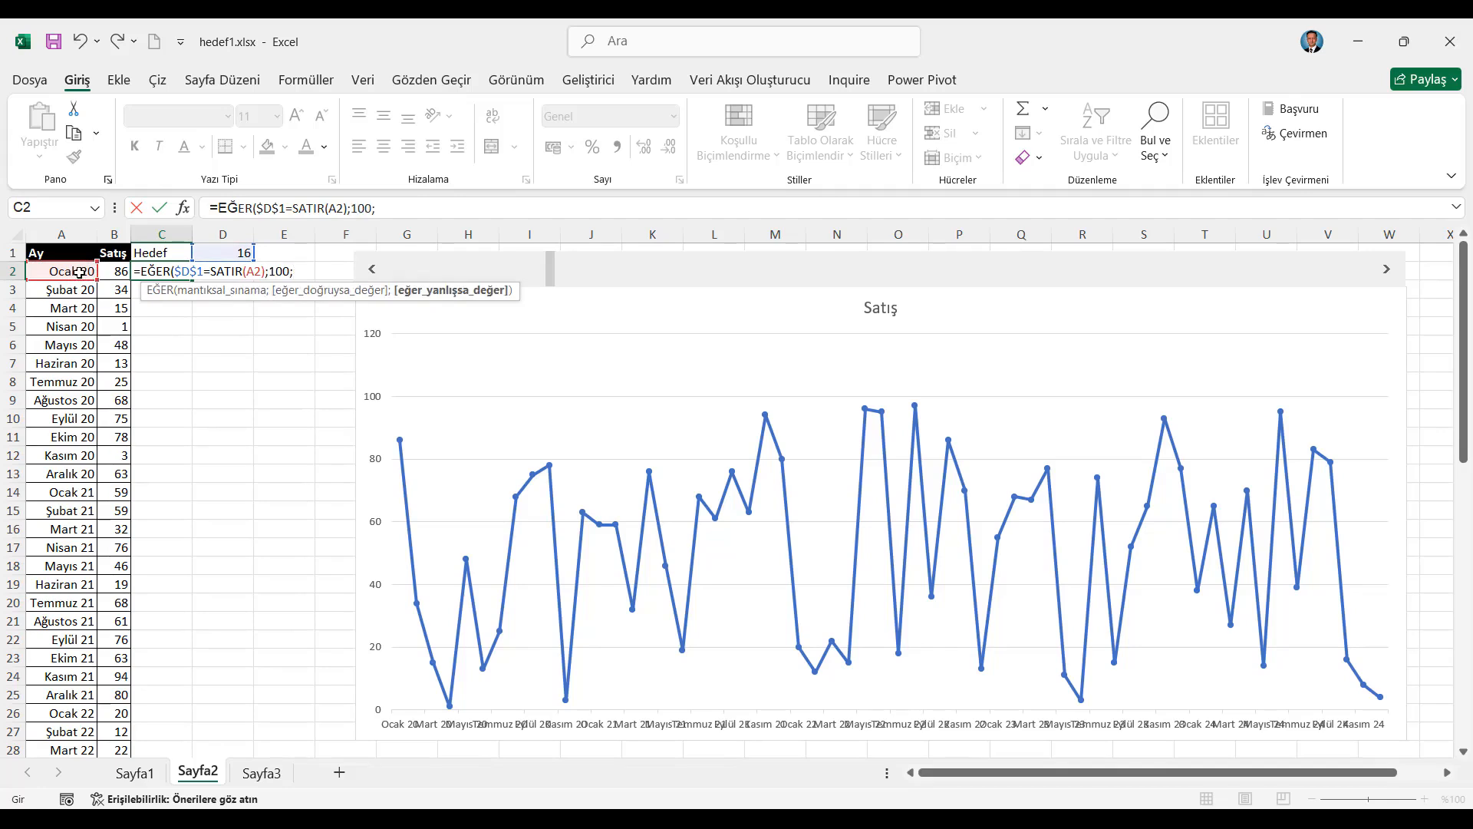
pyautogui.write('"")')
pyautogui.press('Return')
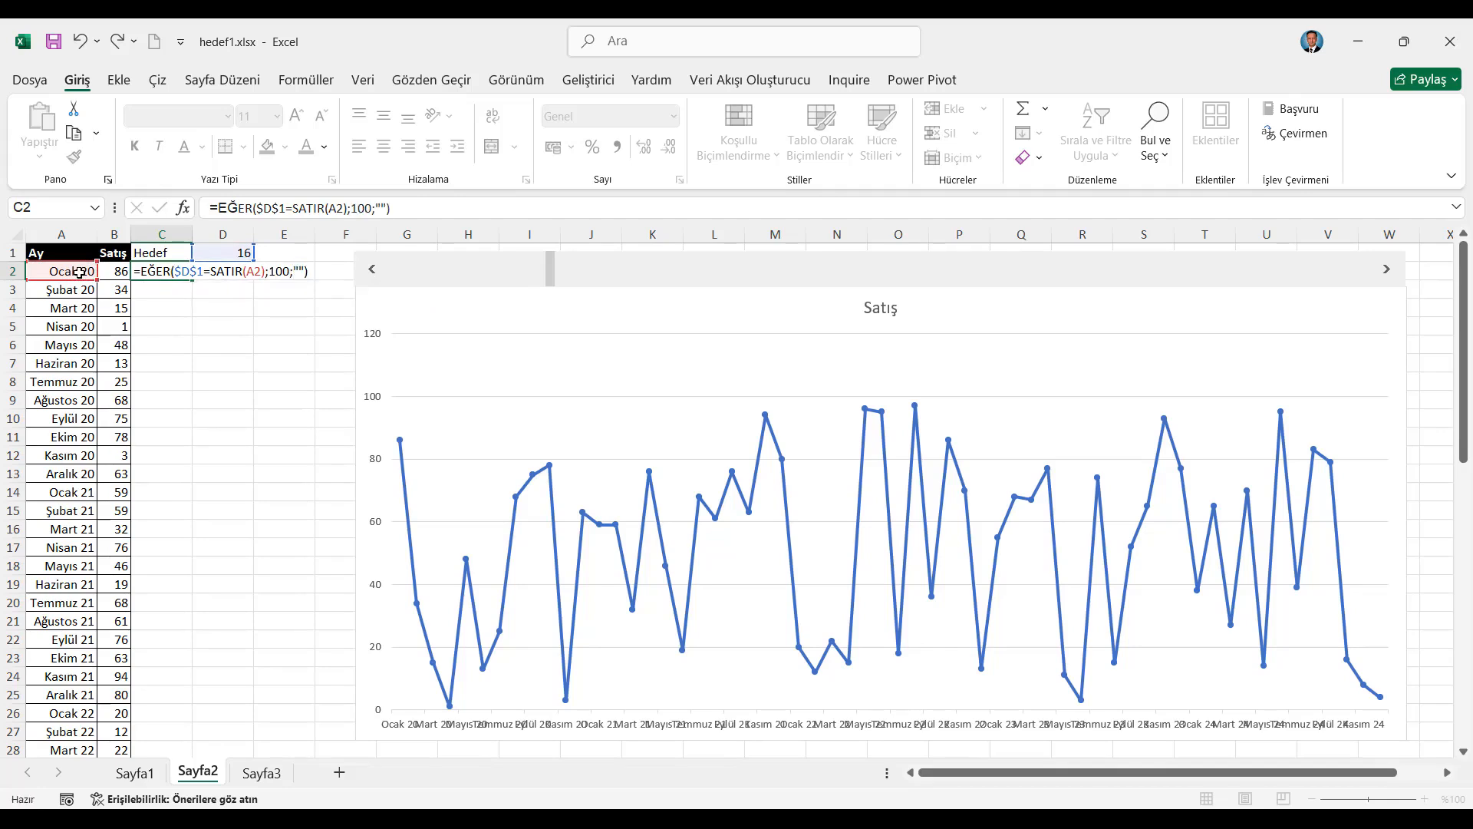
# Fill the C2 formula down the Hedef column to the end of the data and inspect cell C16
pyautogui.click(182, 273)
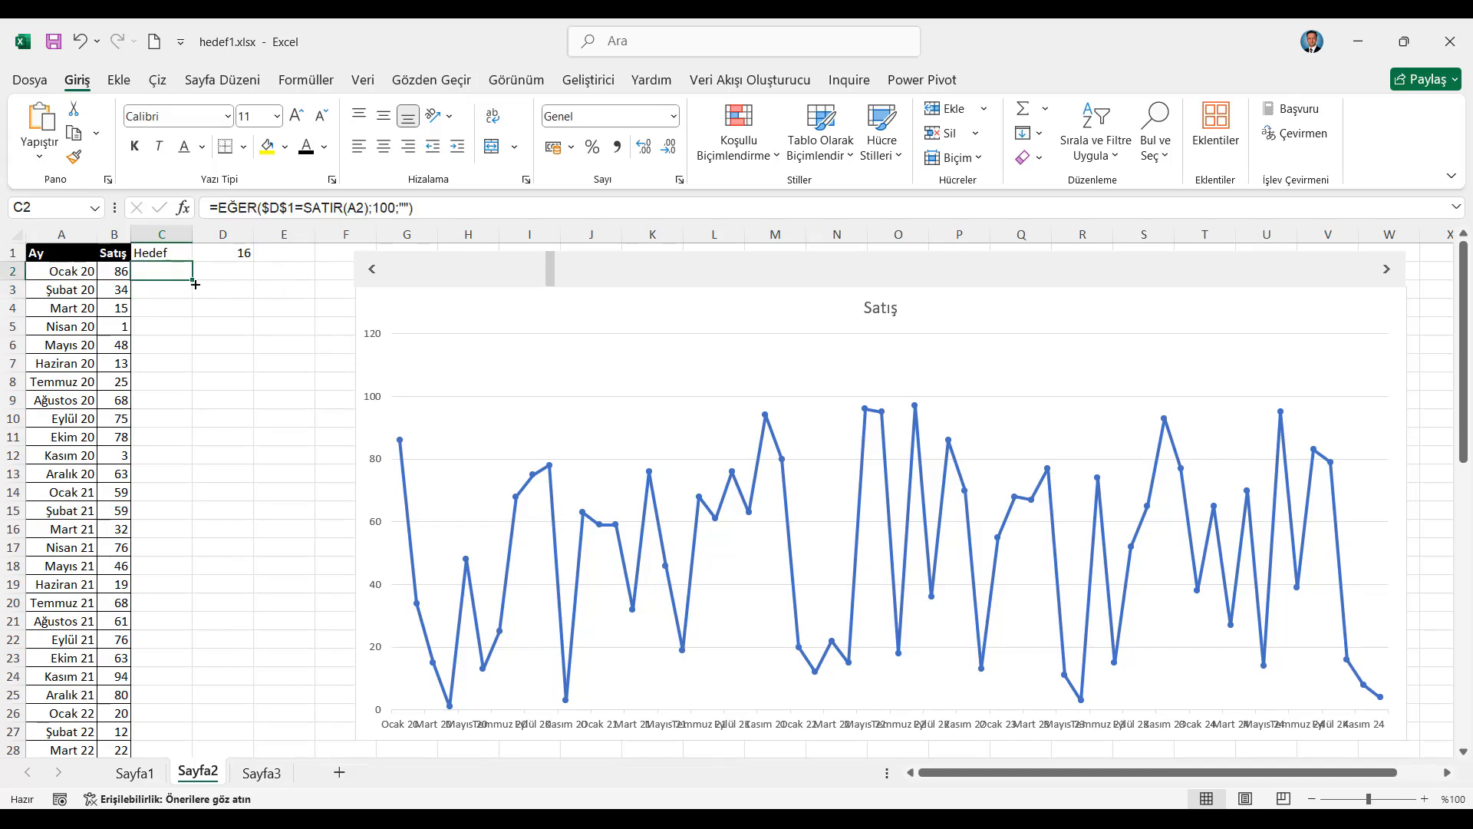
pyautogui.doubleClick(197, 281)
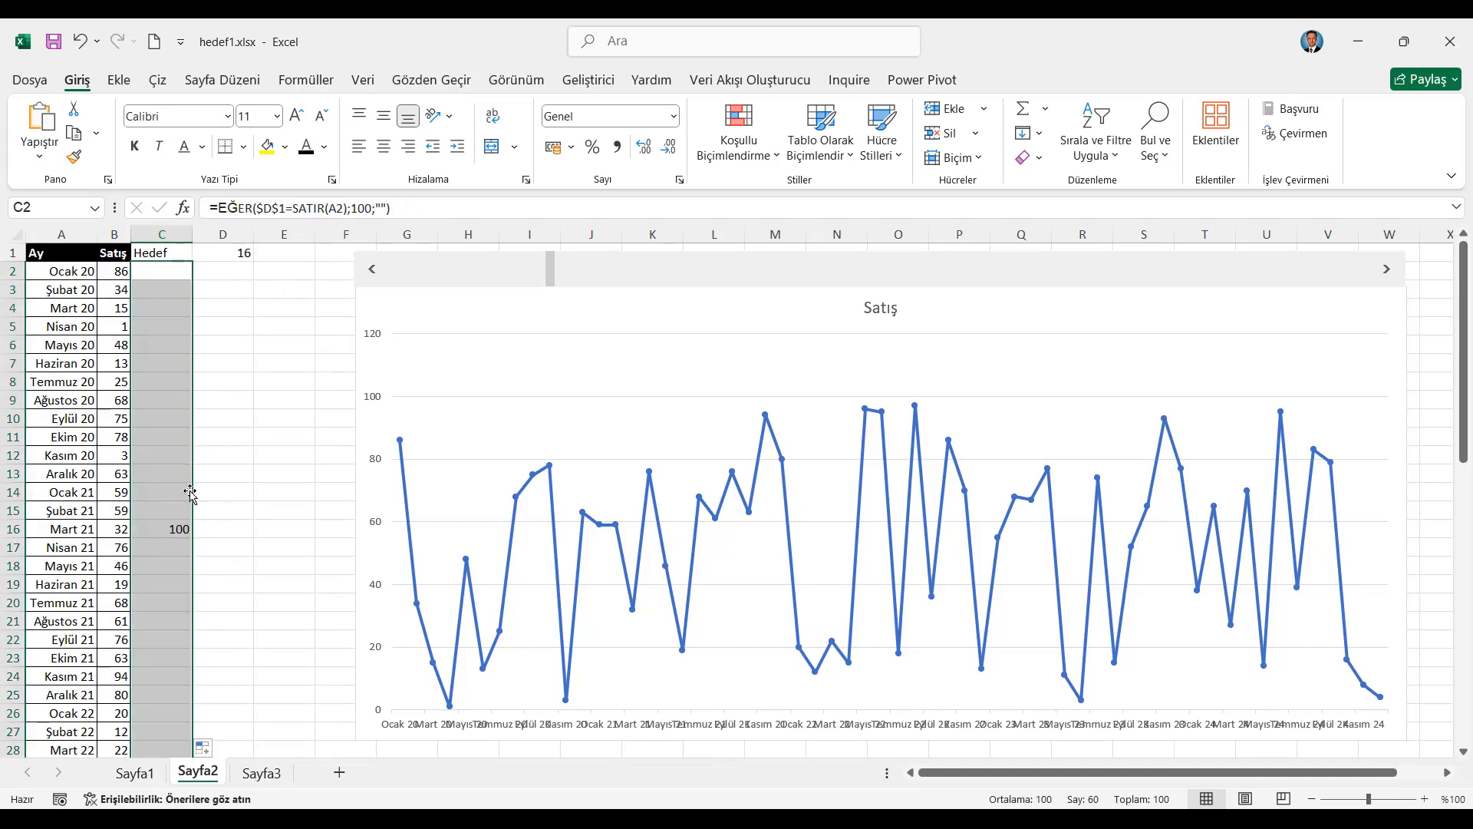
pyautogui.click(170, 528)
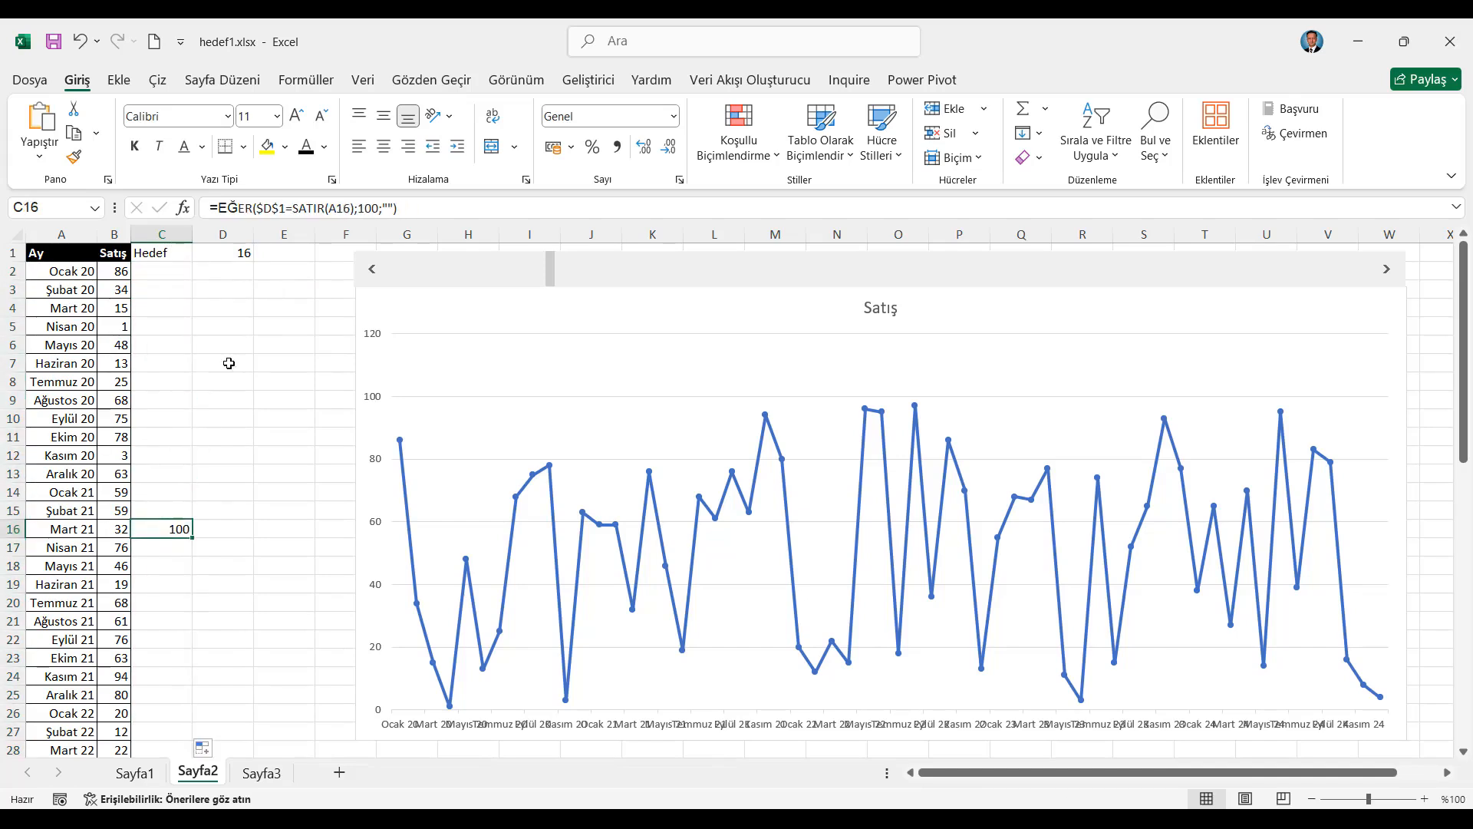
# Move the scroll bar forward and back down to 2 to test how the 100 marker shifts in the Hedef column
pyautogui.click(1389, 276)
pyautogui.click(1389, 276)
pyautogui.click(1389, 276)
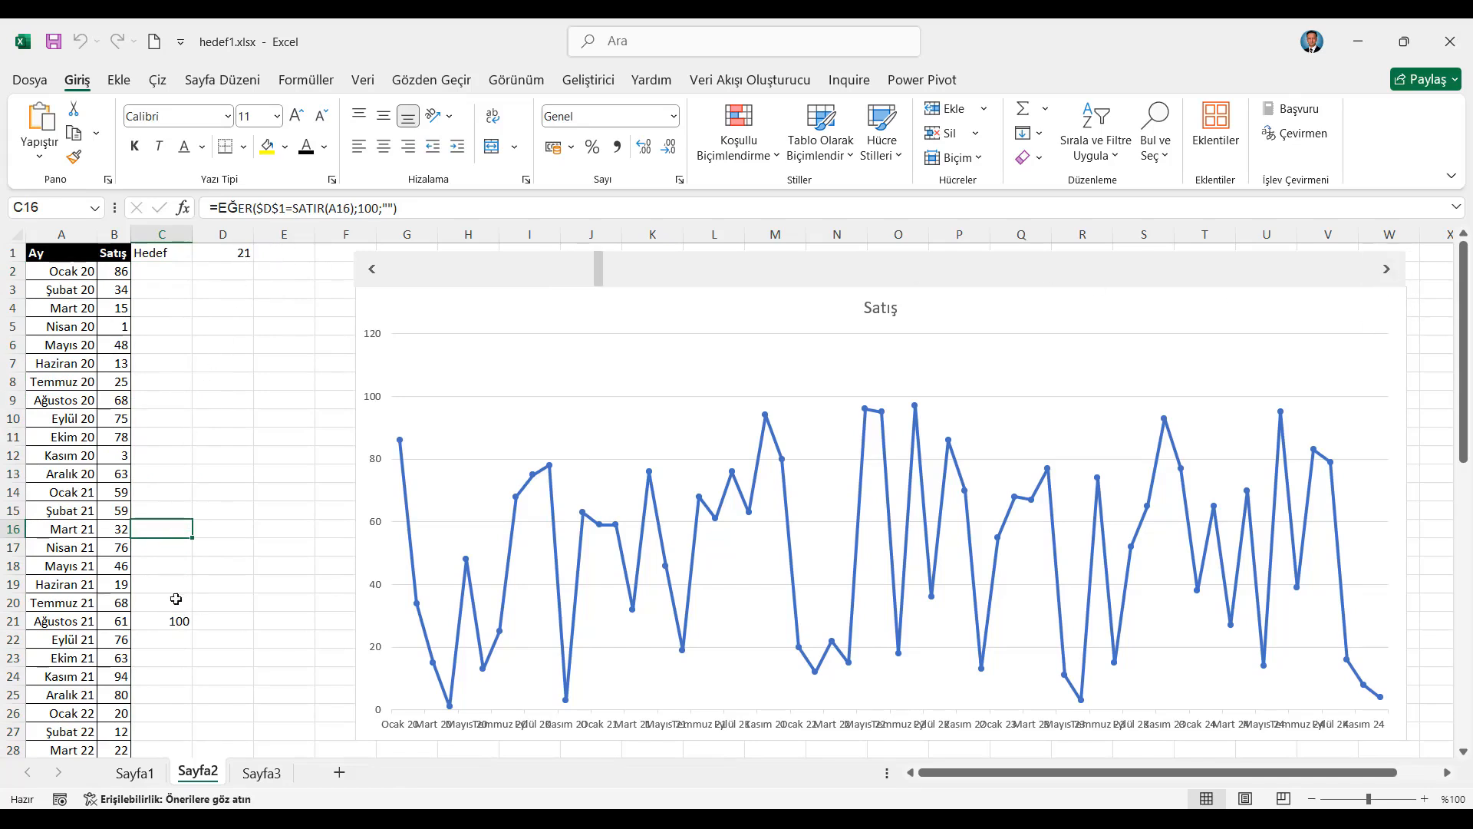
pyautogui.click(374, 270)
pyautogui.click(374, 269)
pyautogui.click(374, 270)
pyautogui.click(373, 269)
pyautogui.click(373, 269)
pyautogui.click(373, 270)
pyautogui.click(374, 270)
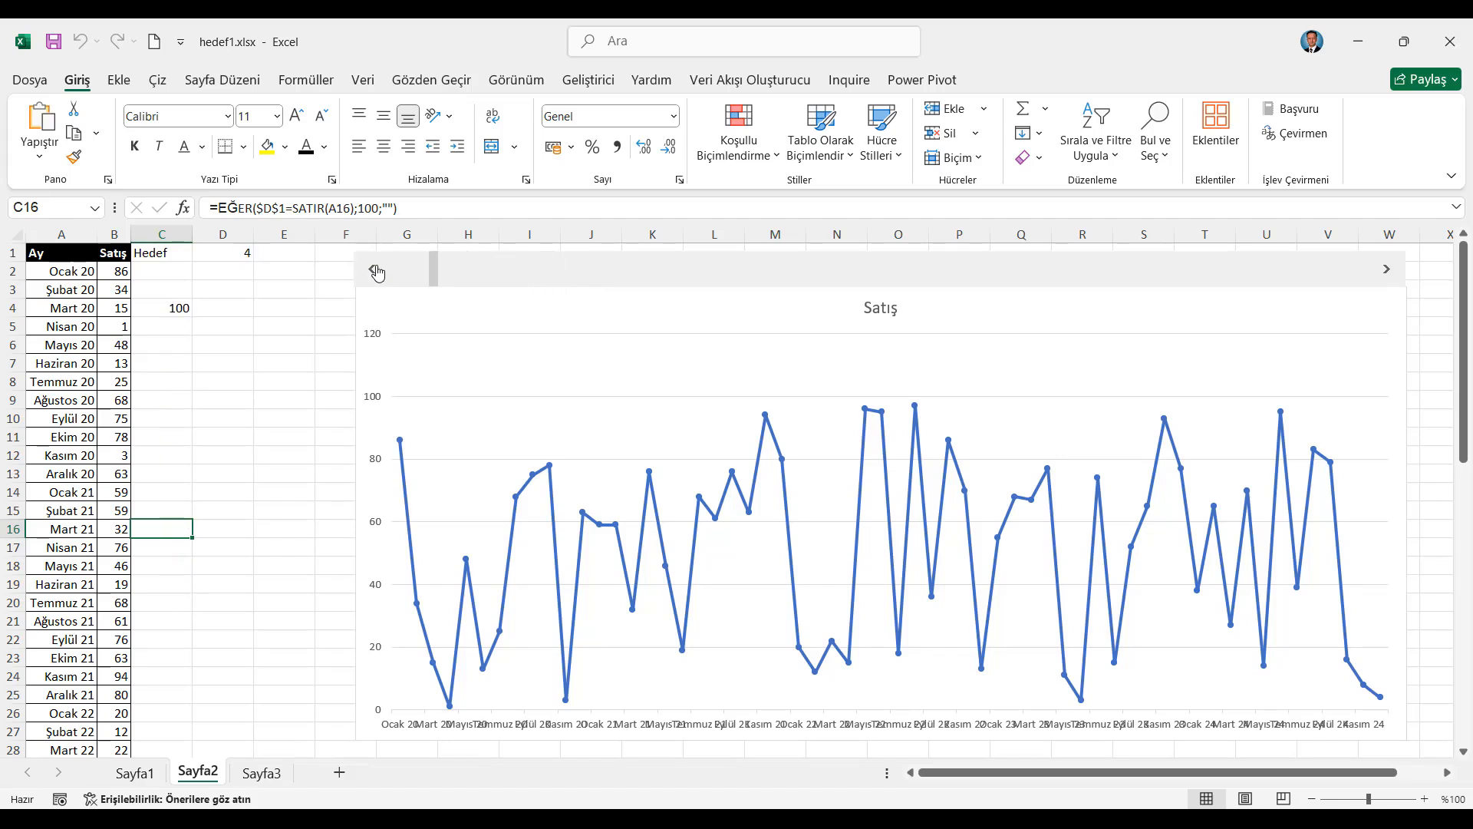
pyautogui.click(1386, 270)
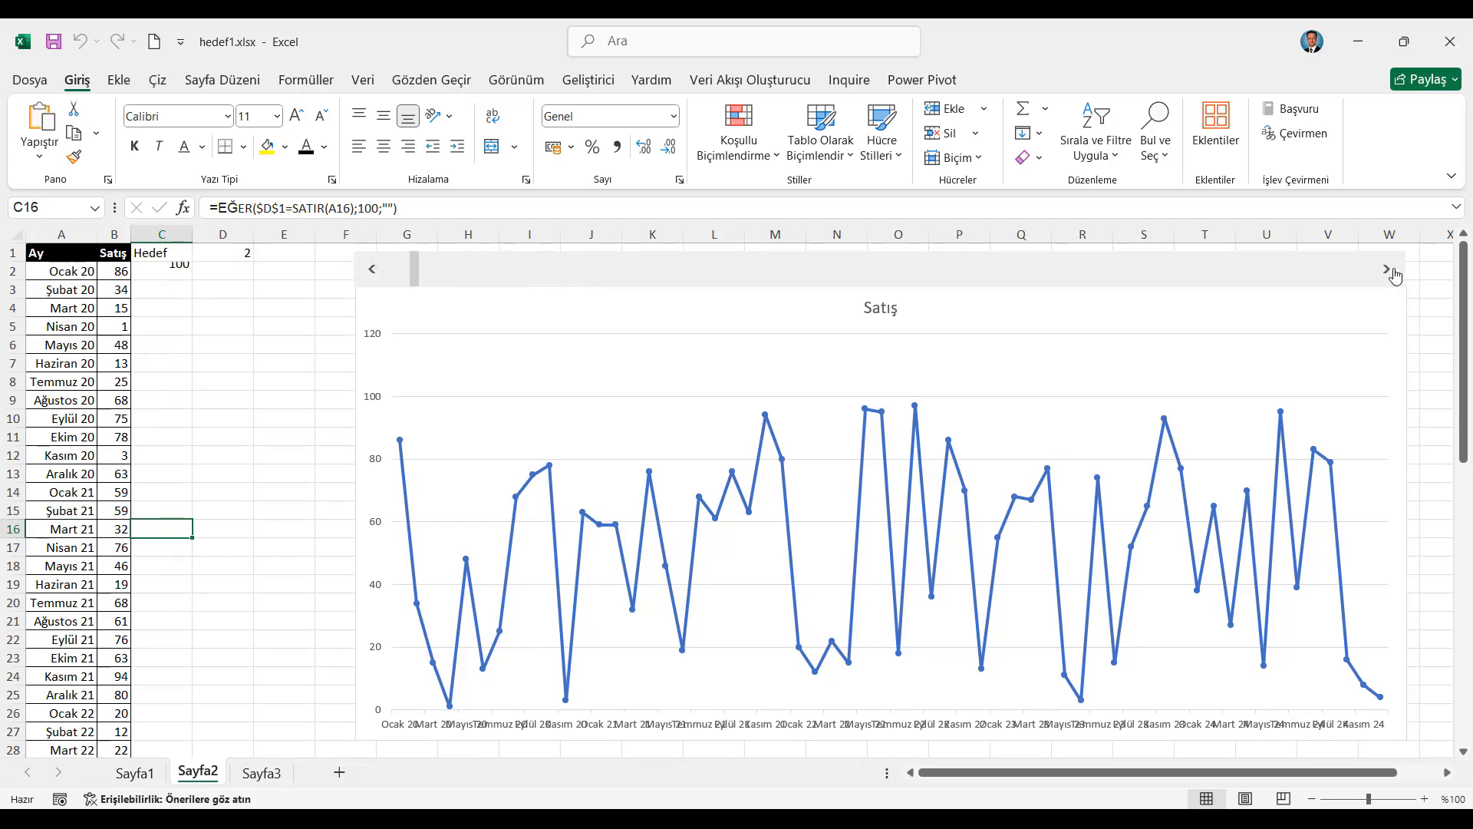
pyautogui.click(170, 254)
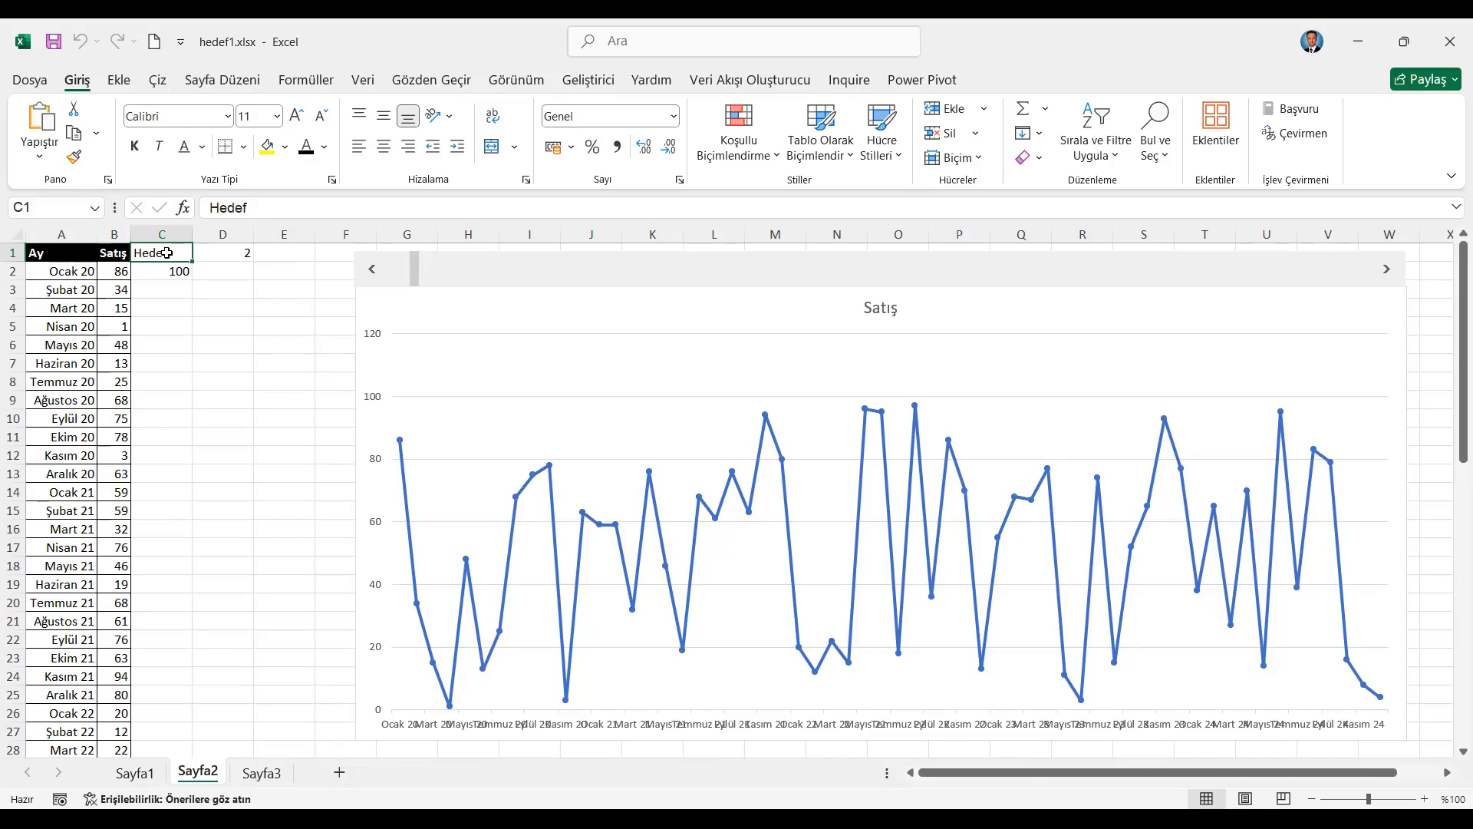
# Apply the chart style Stil 11 to the sales chart and delete its title
pyautogui.click(533, 317)
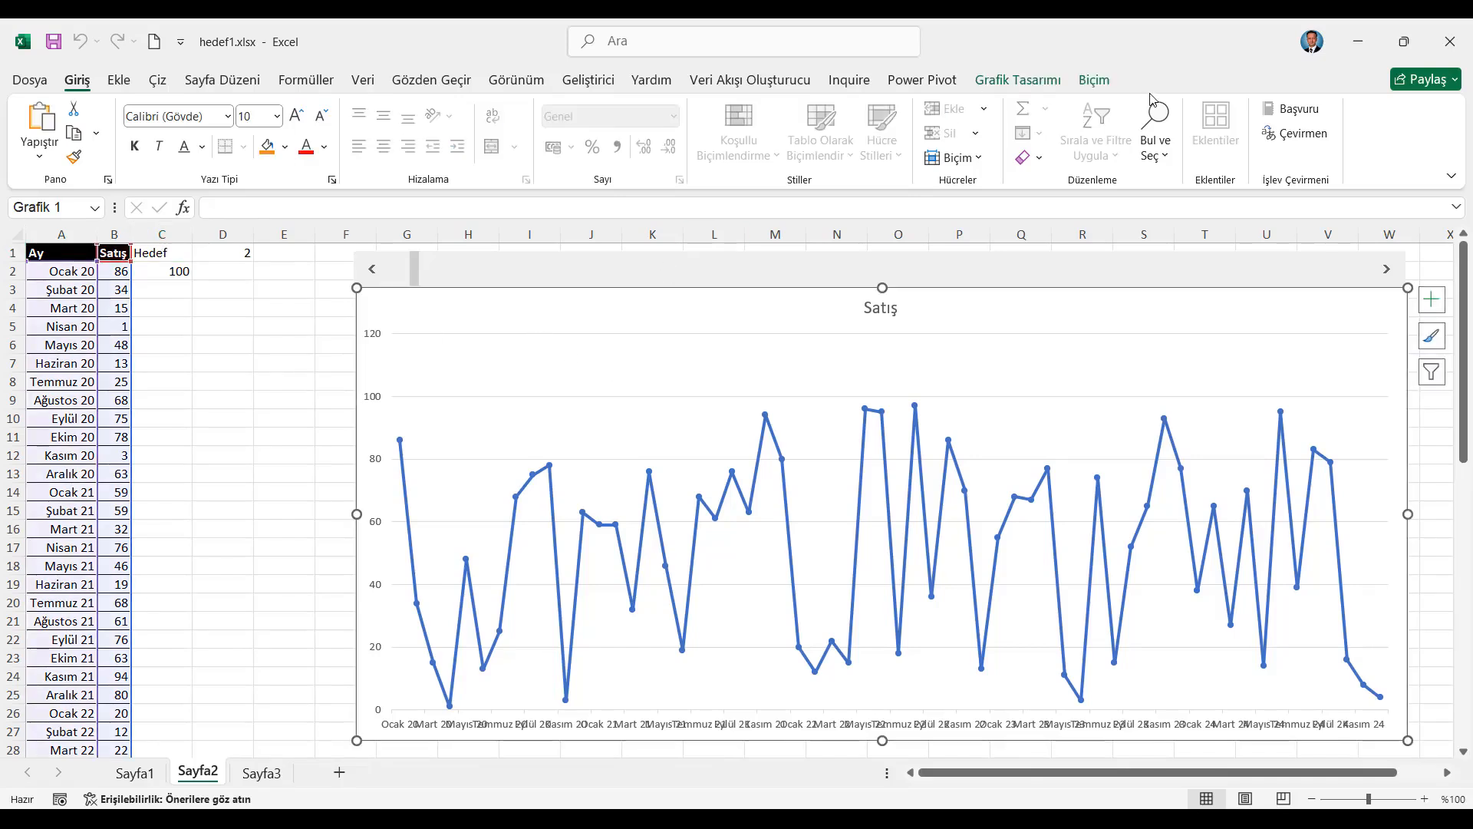
pyautogui.click(1018, 80)
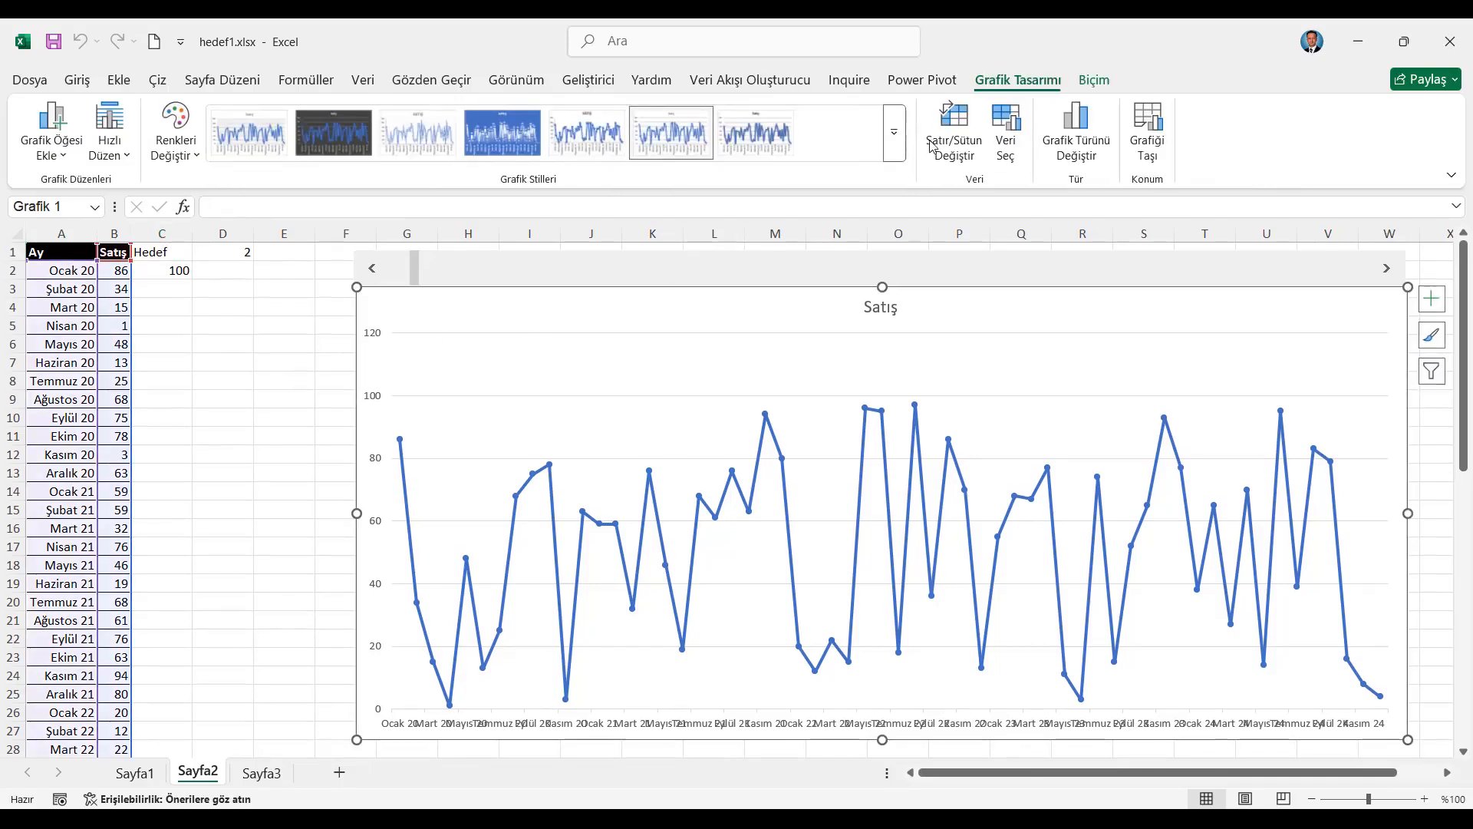
pyautogui.click(450, 141)
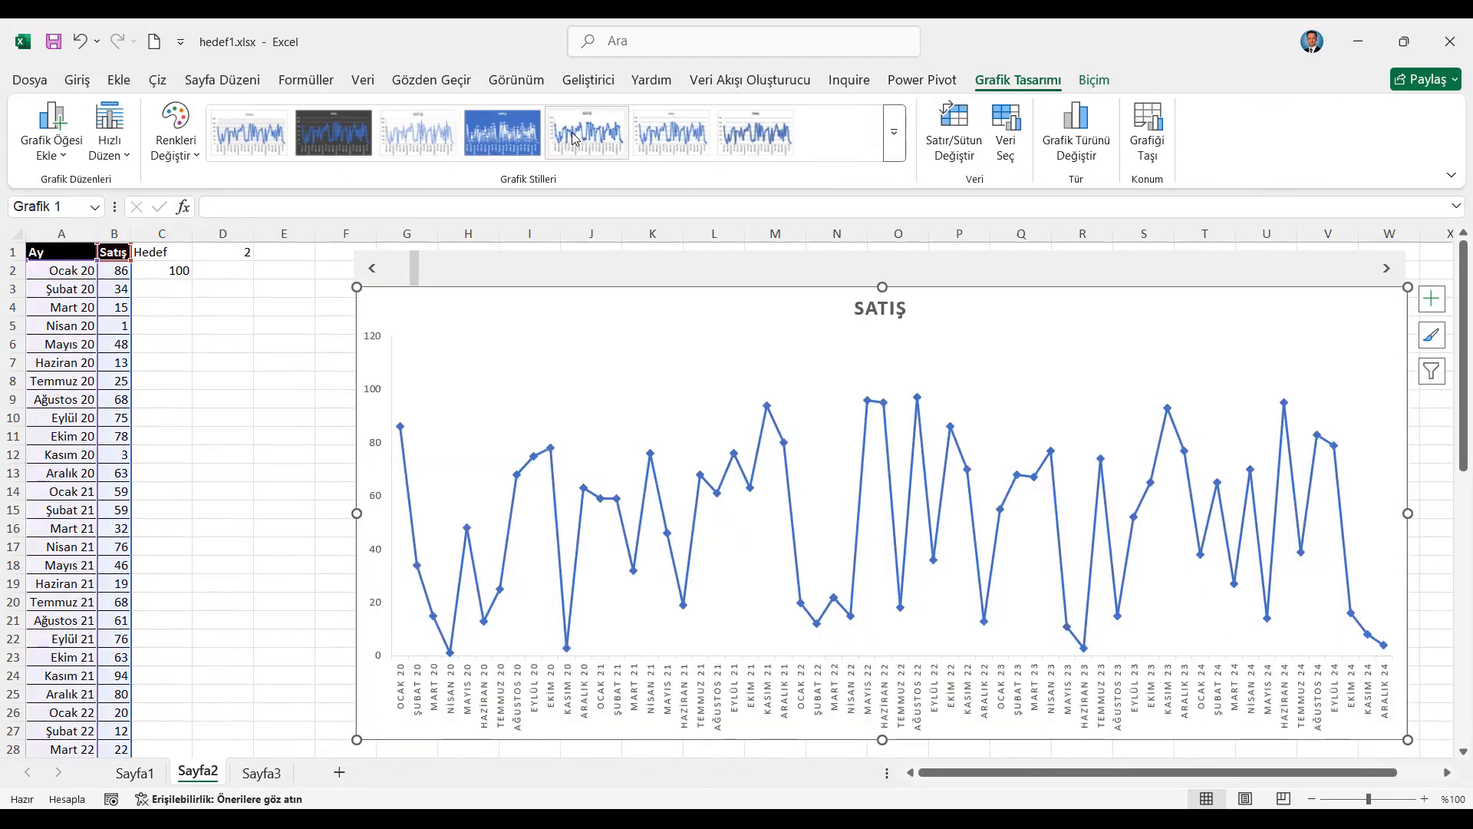
pyautogui.click(891, 154)
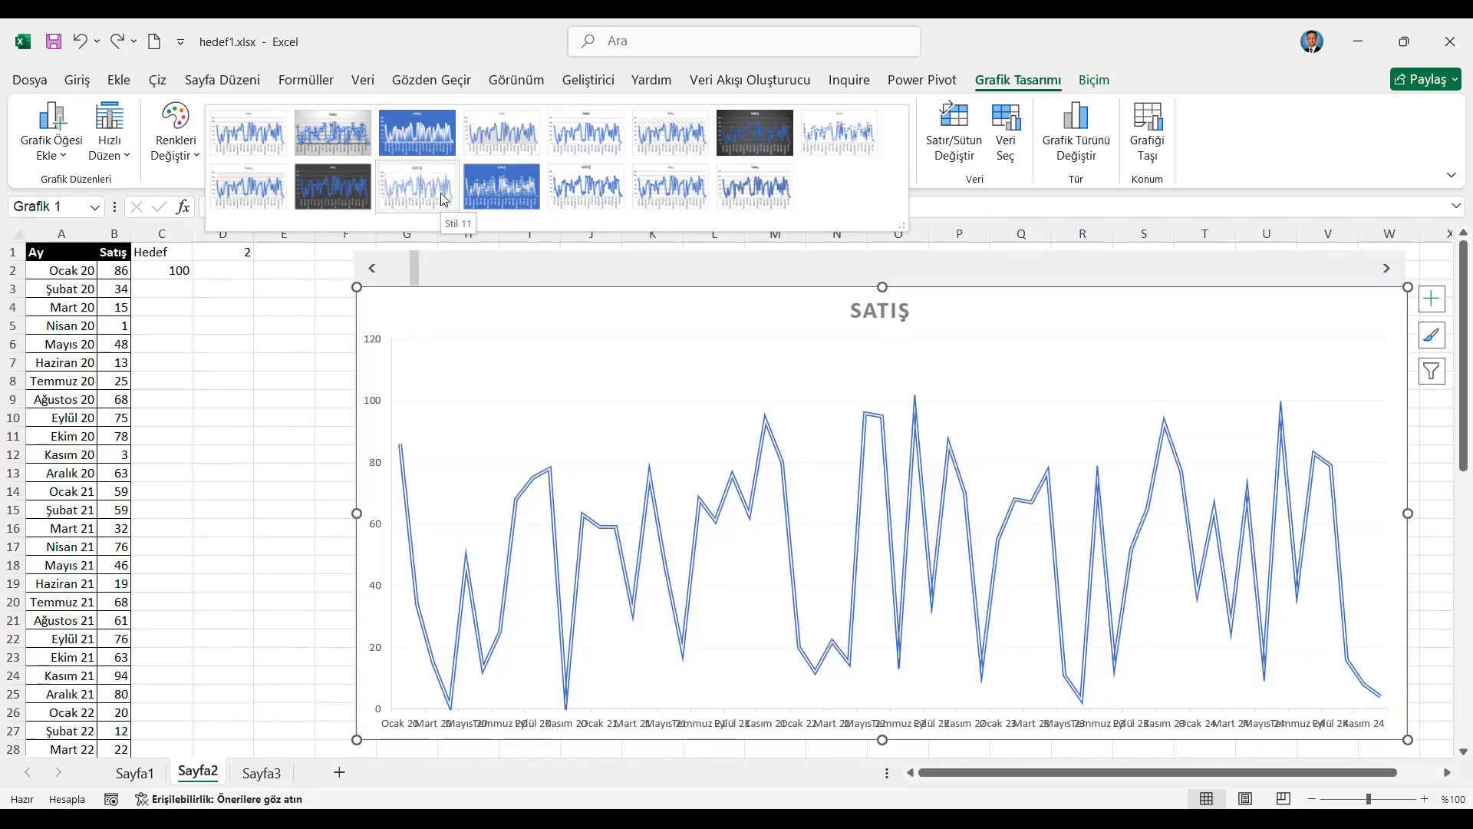
pyautogui.click(444, 199)
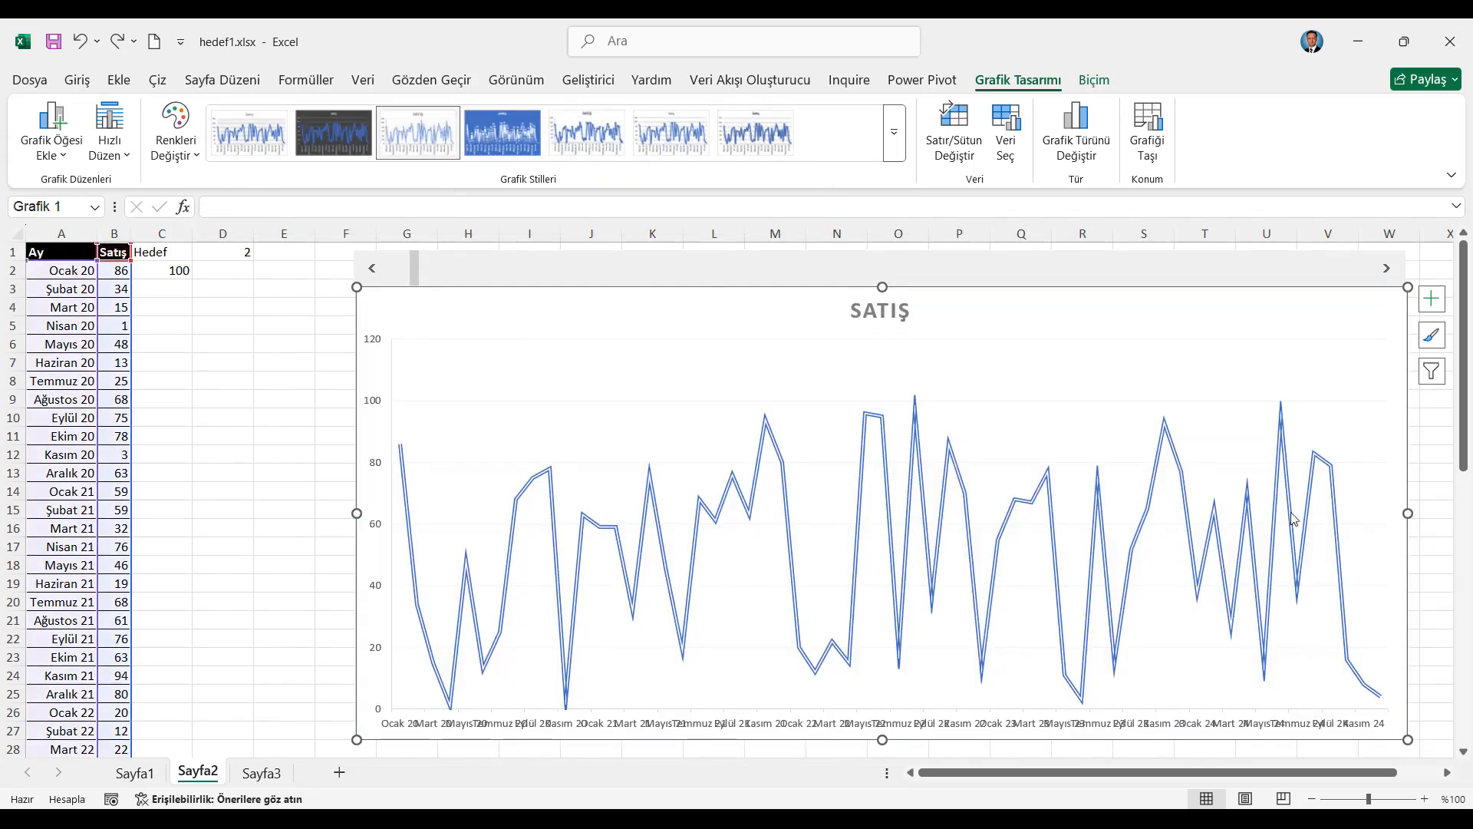
pyautogui.click(877, 316)
pyautogui.click(1432, 298)
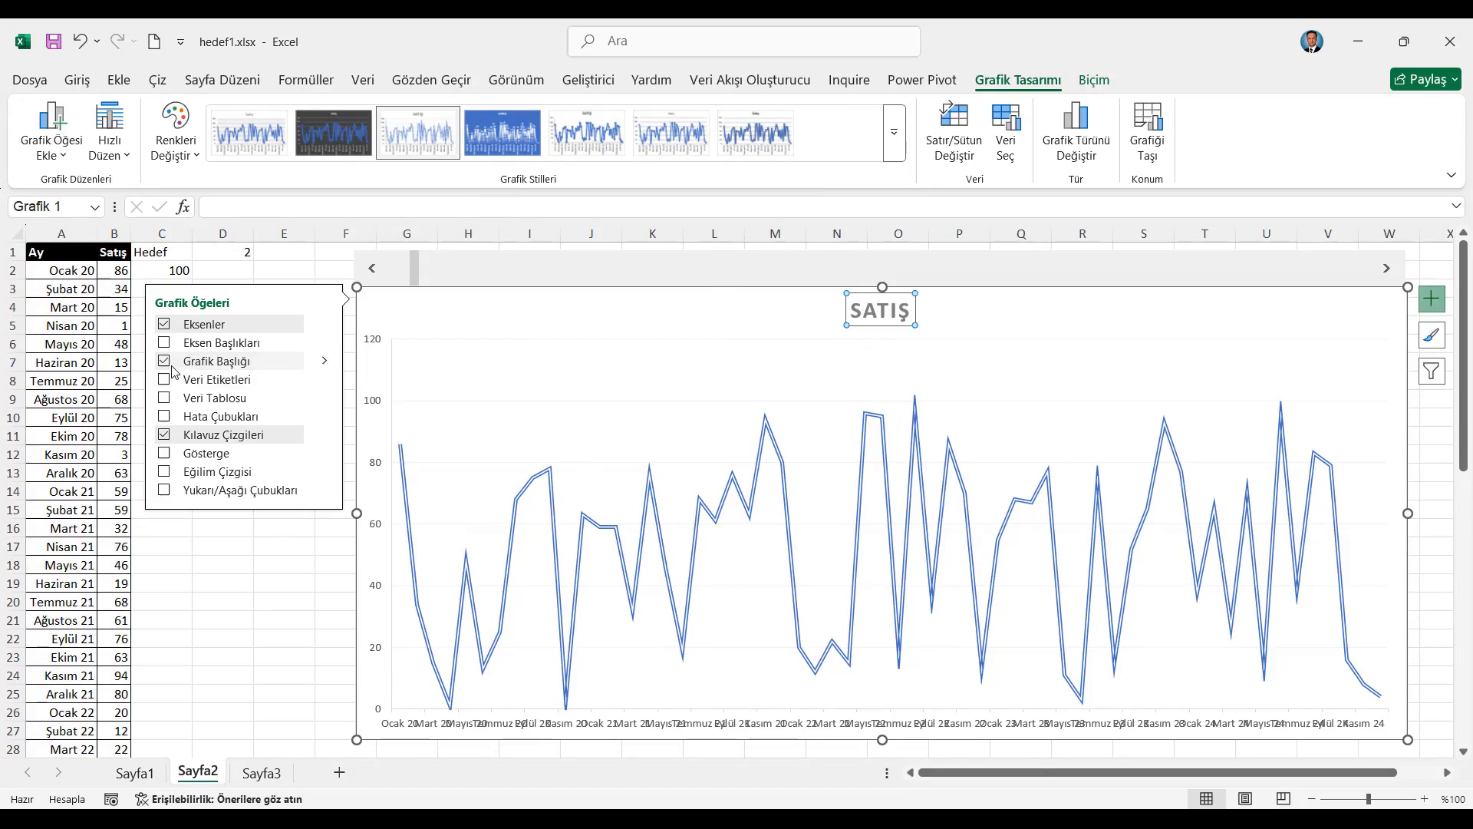
# Make the chart's horizontal axis labels bold at font size 11 and delete the vertical axis
pyautogui.click(512, 729)
pyautogui.click(71, 82)
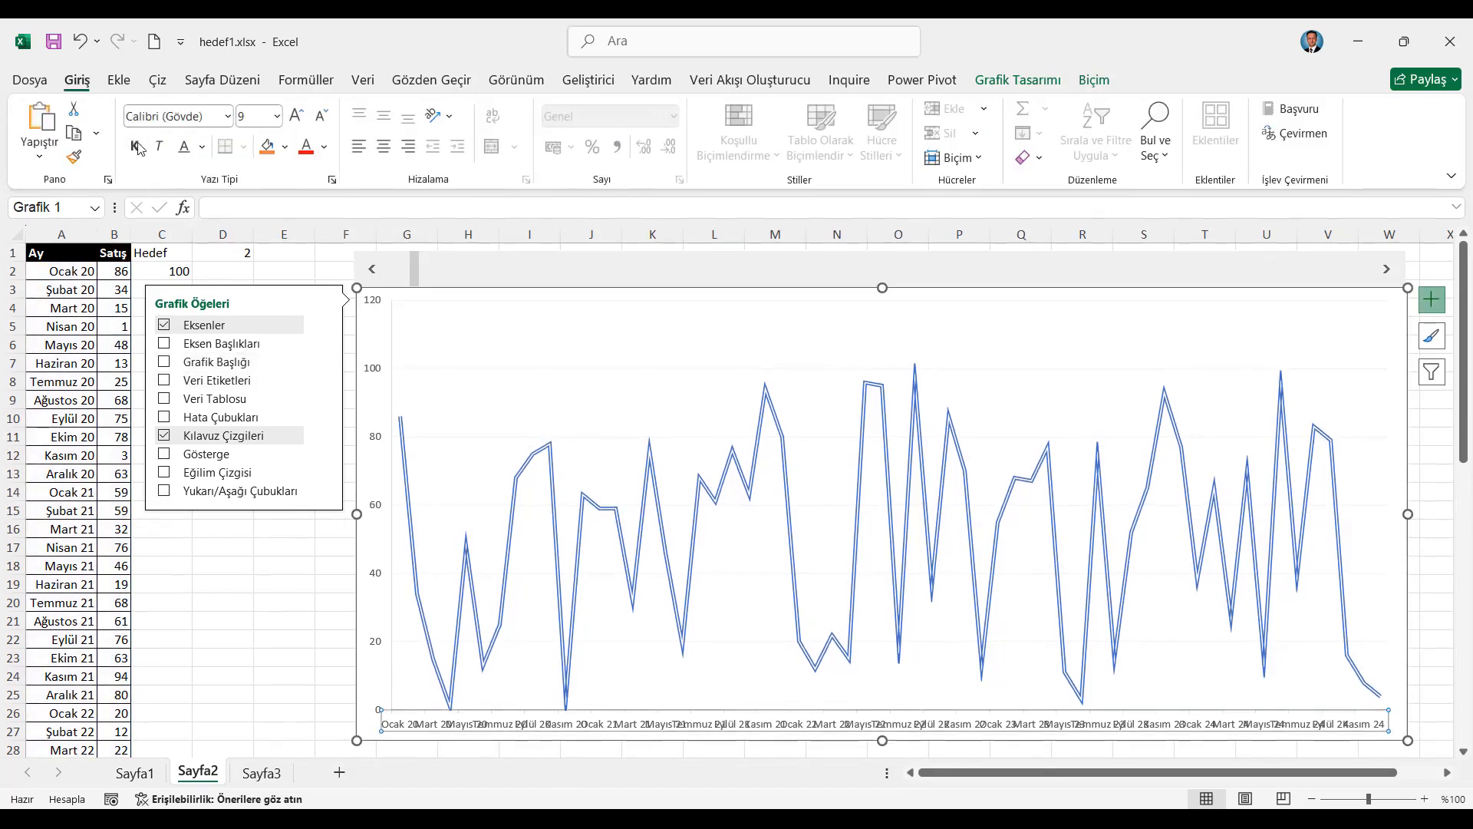
pyautogui.click(297, 119)
pyautogui.click(297, 119)
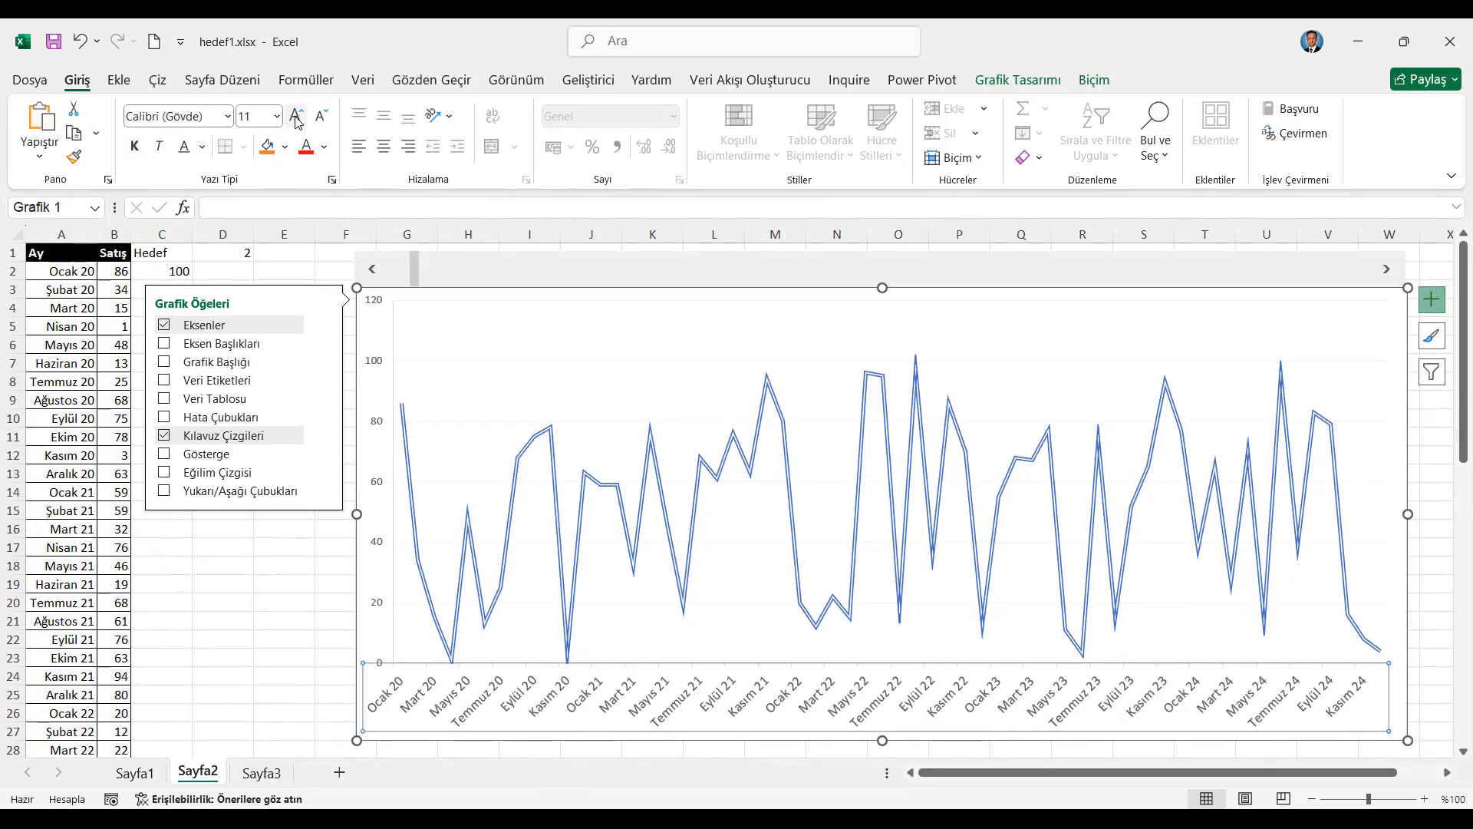
pyautogui.click(137, 147)
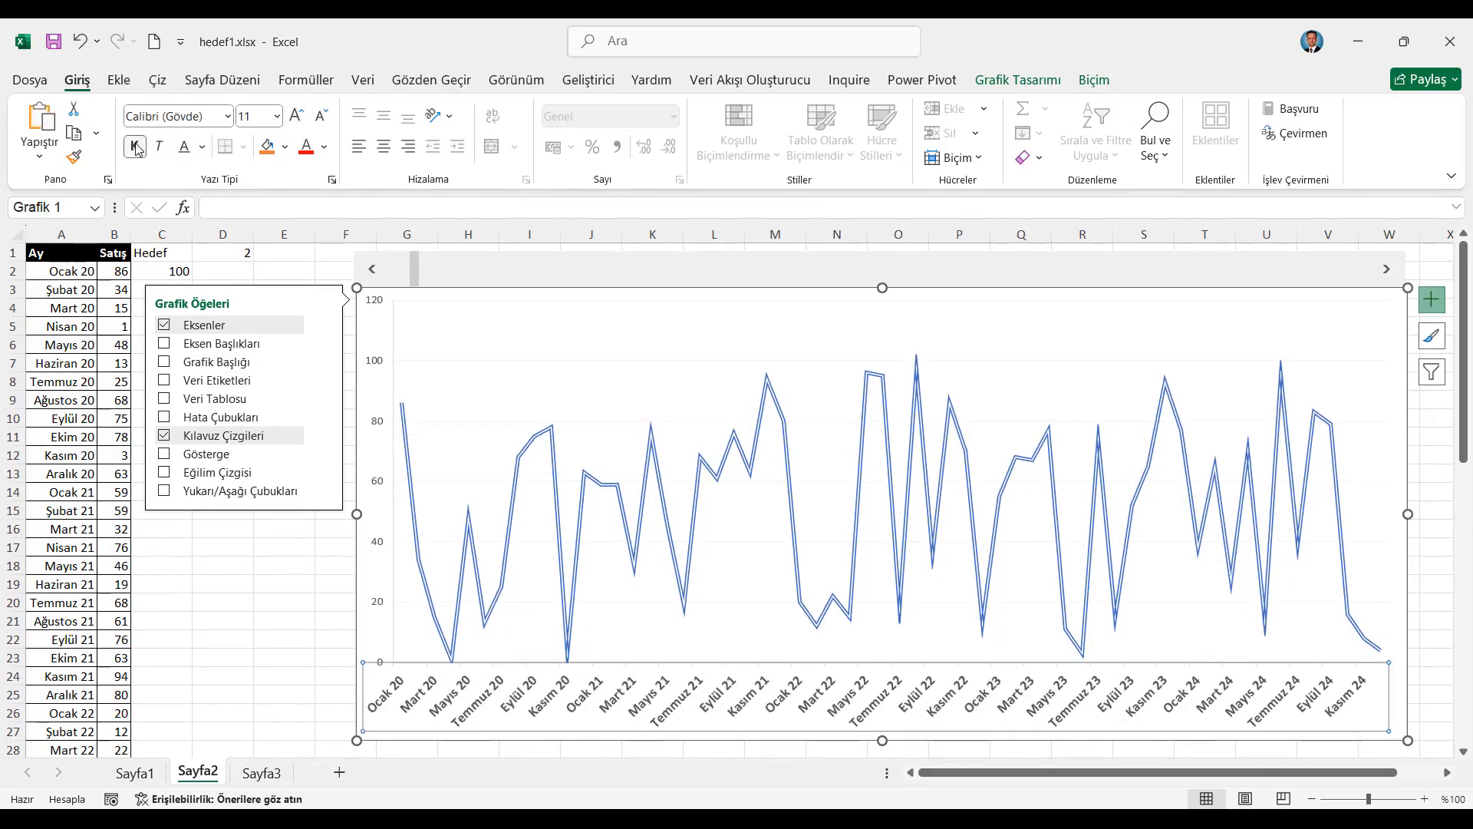
pyautogui.click(377, 363)
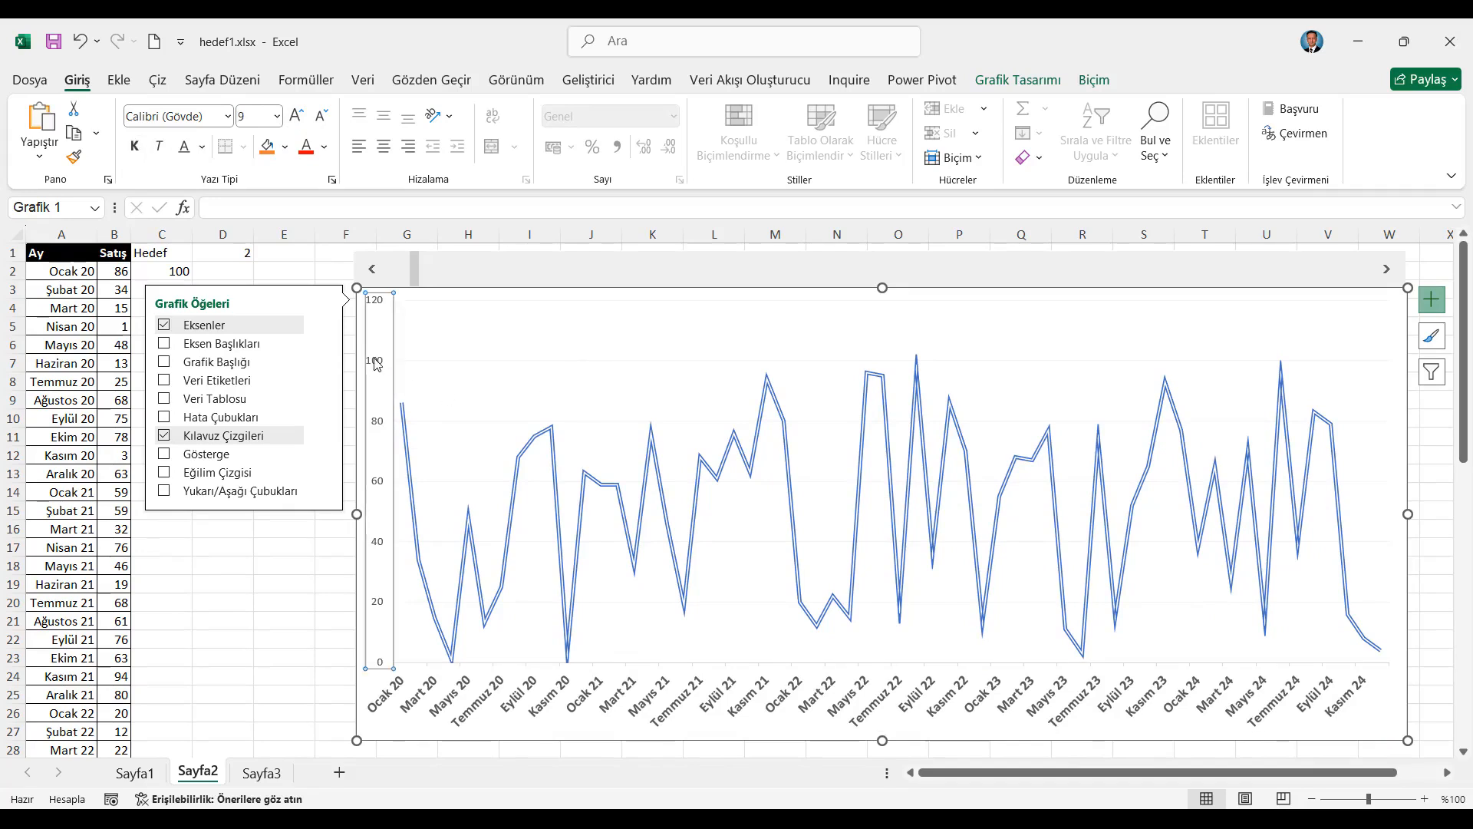
pyautogui.press('Delete')
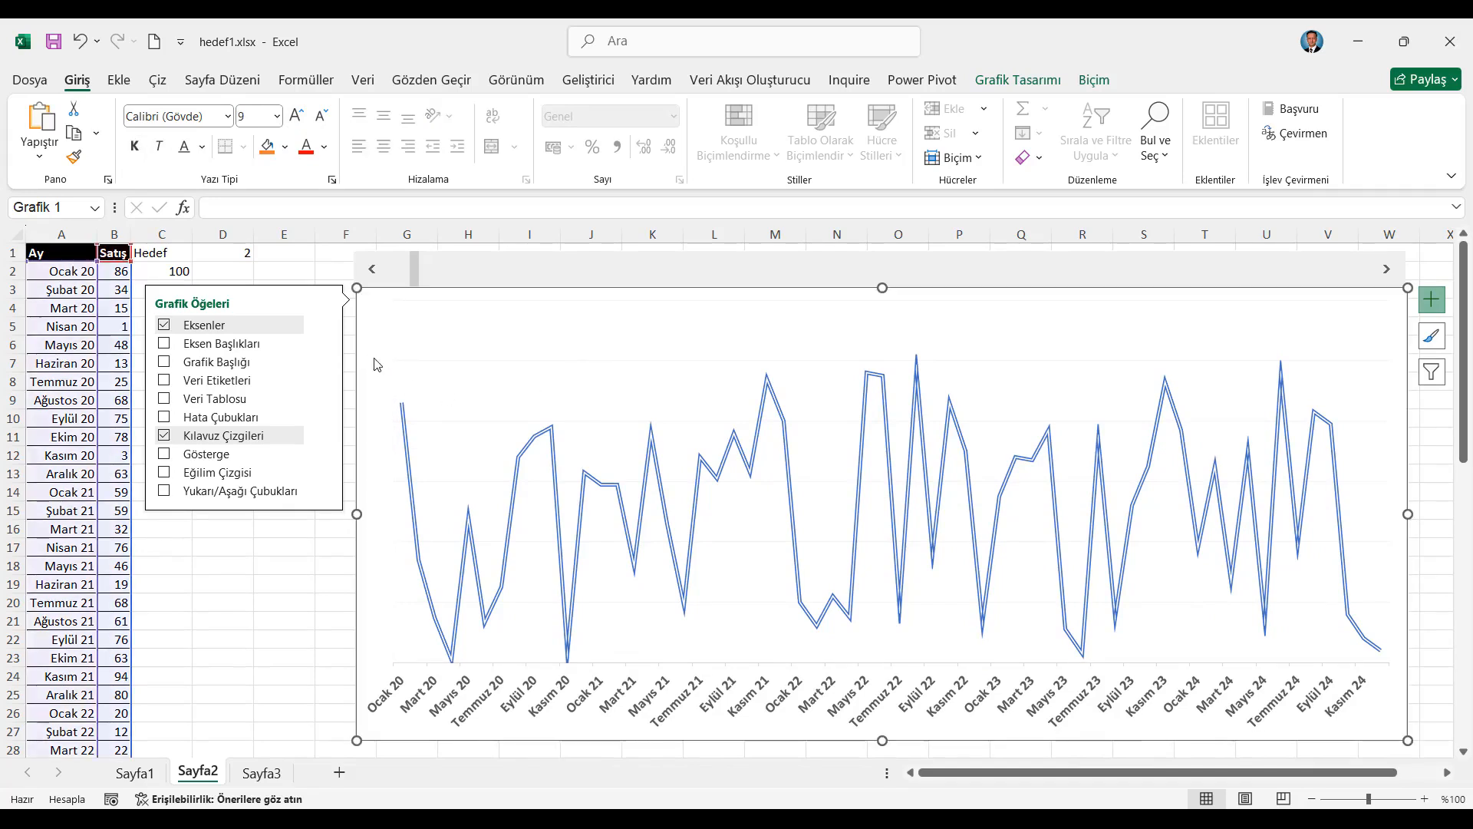
# Recolour the Satış series line in the sales chart to the standard green
pyautogui.click(327, 583)
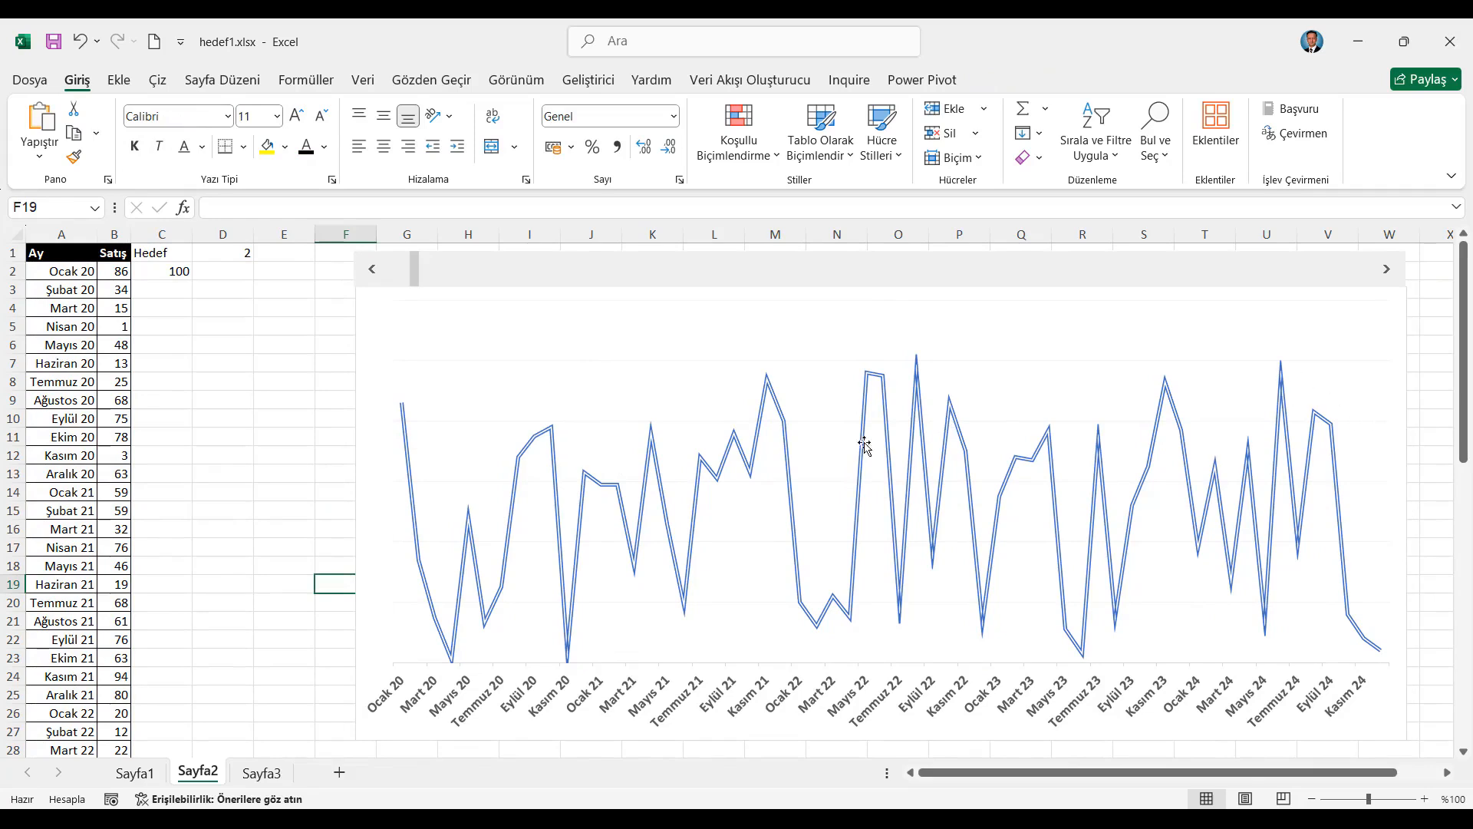
pyautogui.click(758, 448)
pyautogui.rightClick(758, 448)
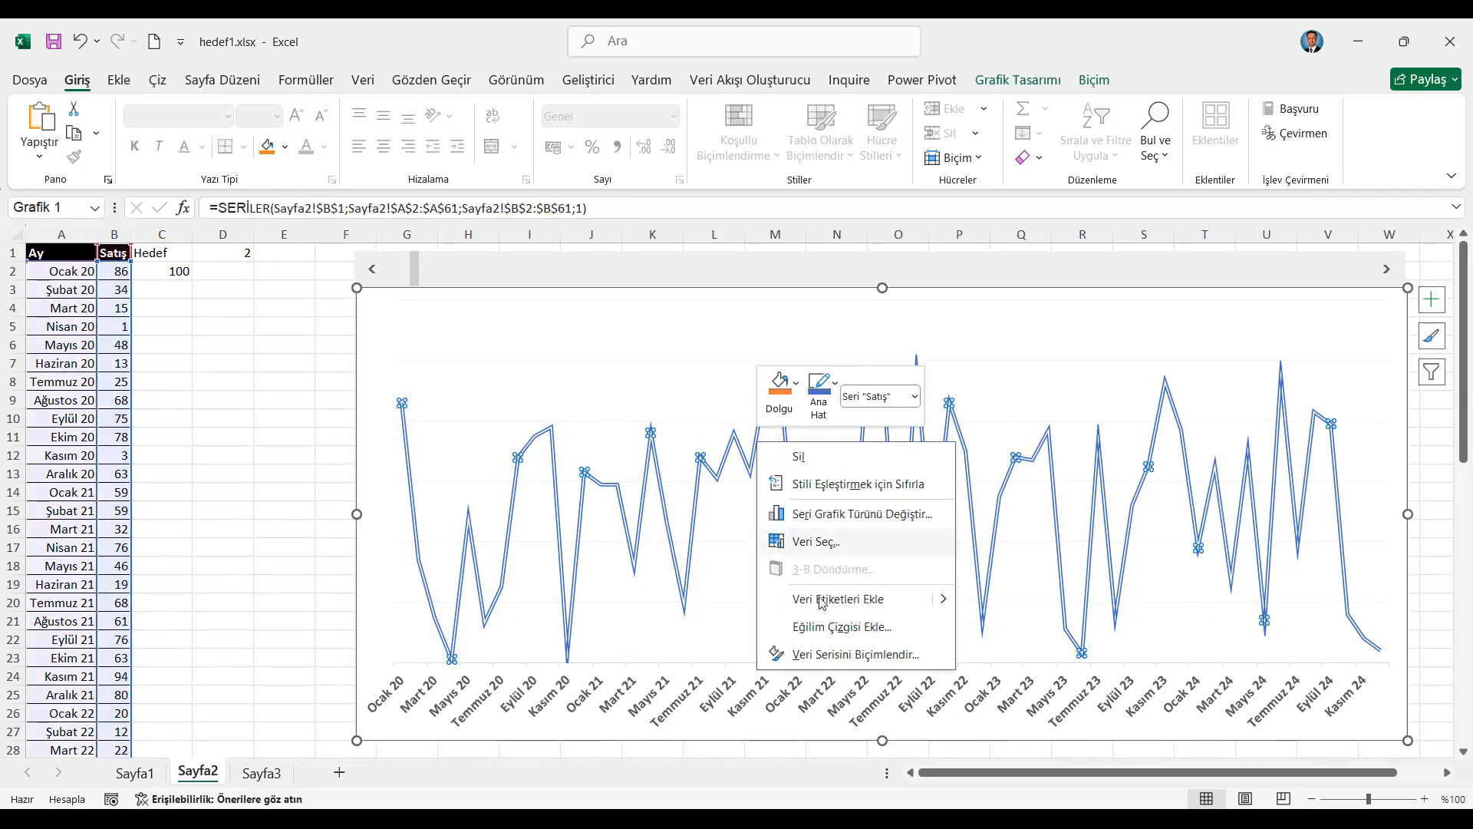
pyautogui.click(828, 654)
pyautogui.click(1173, 330)
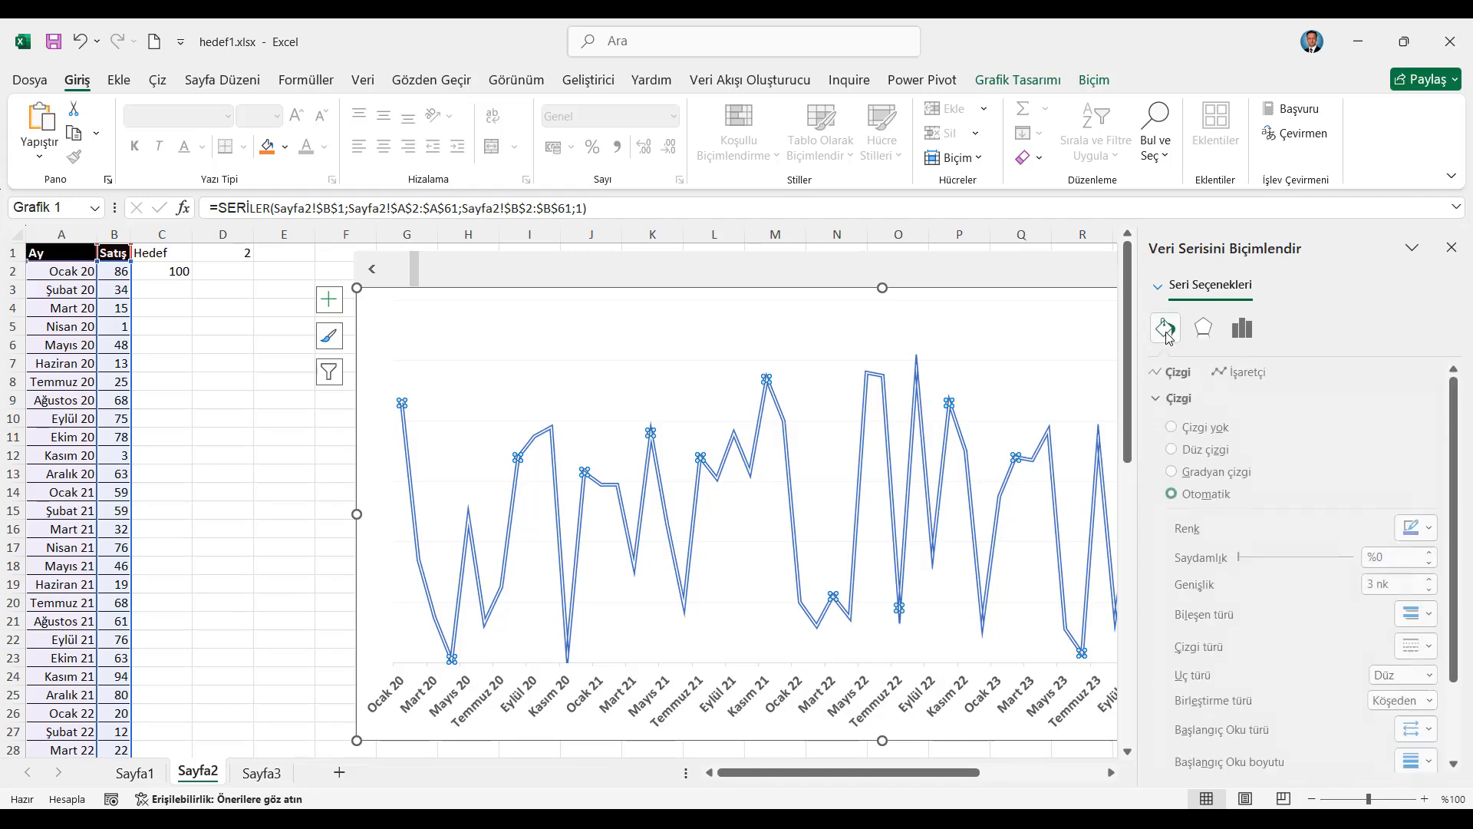
pyautogui.click(1433, 528)
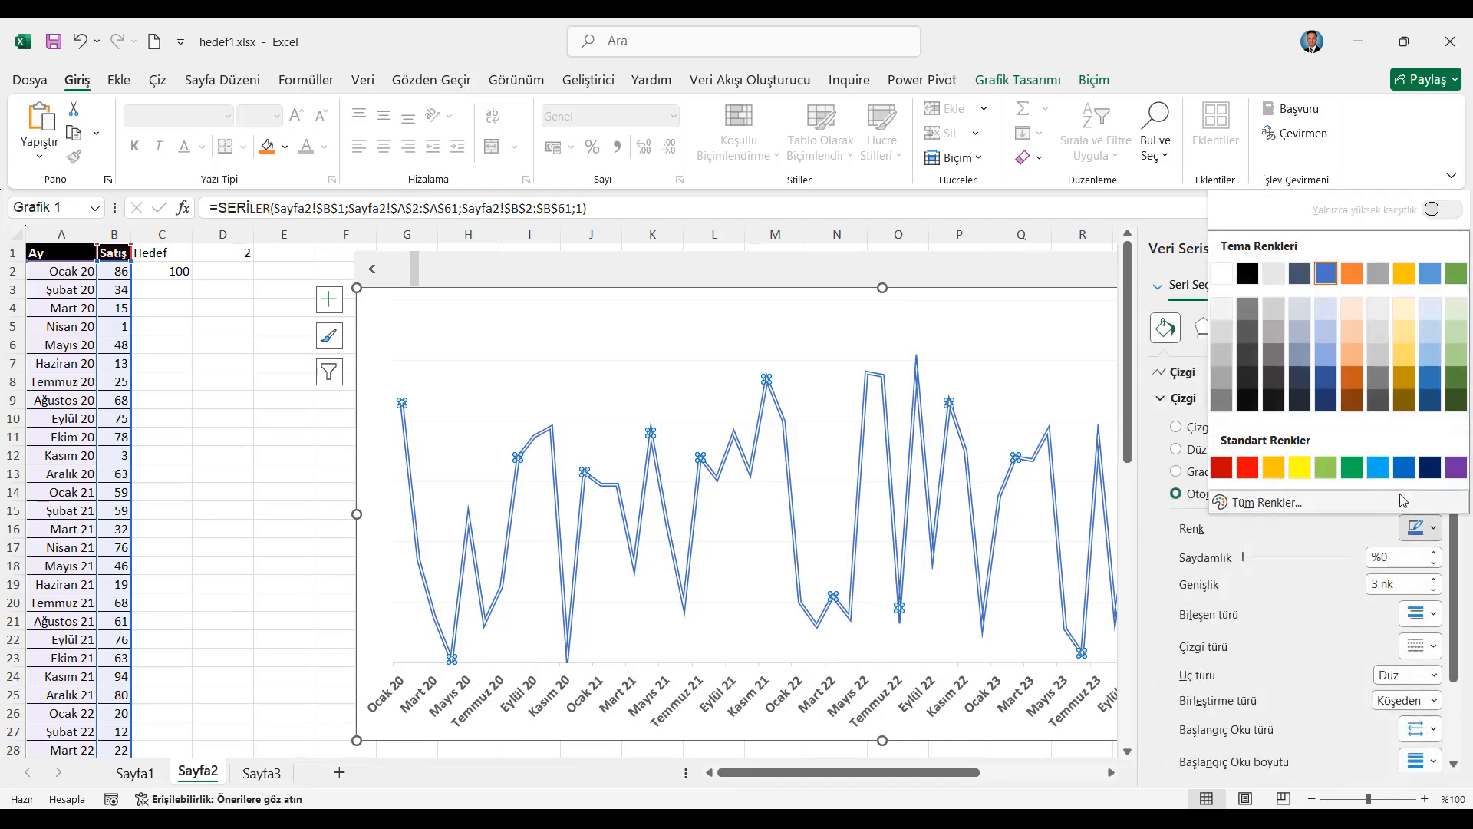
pyautogui.click(1352, 468)
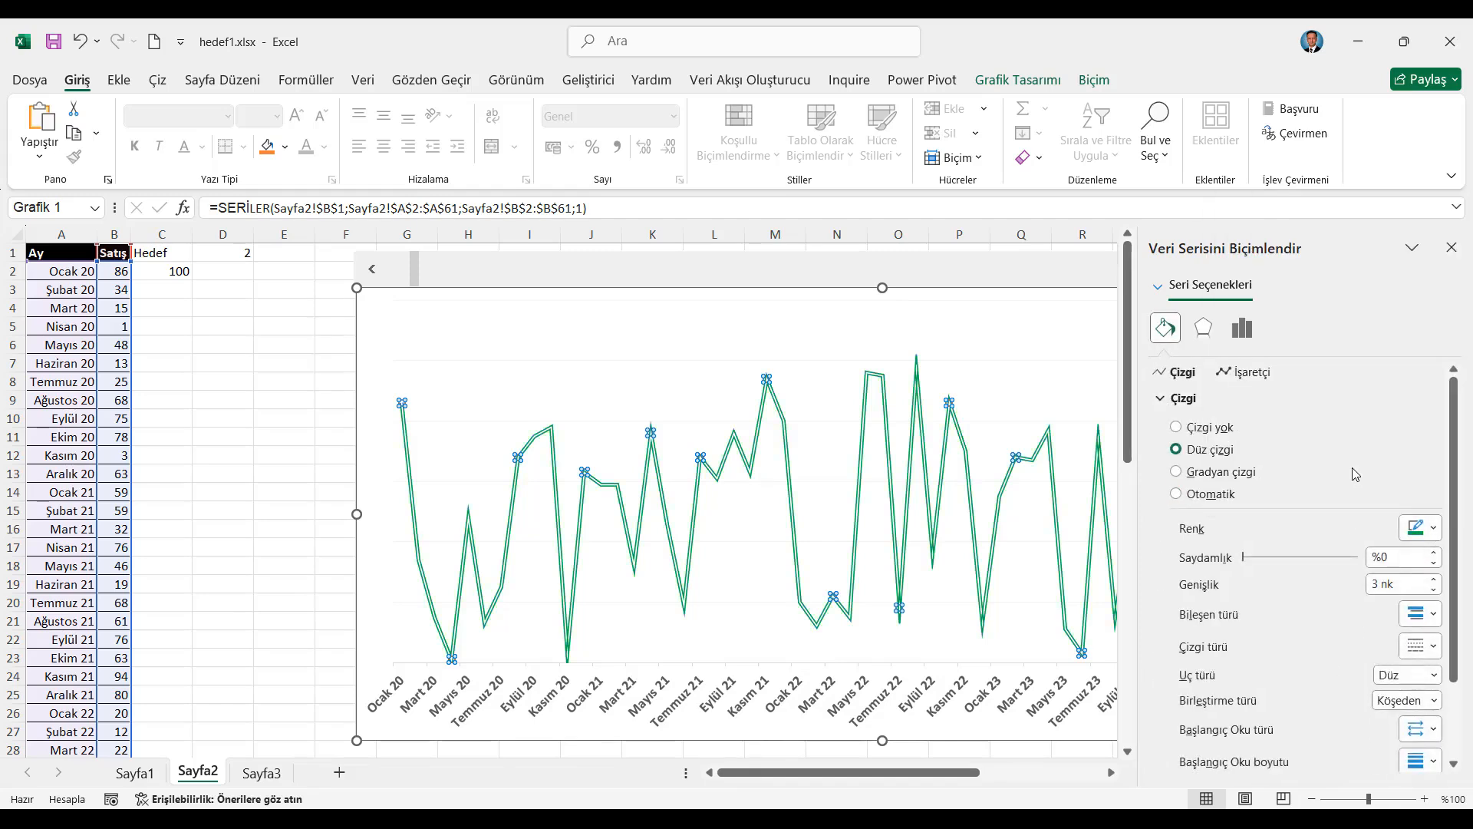
pyautogui.click(299, 459)
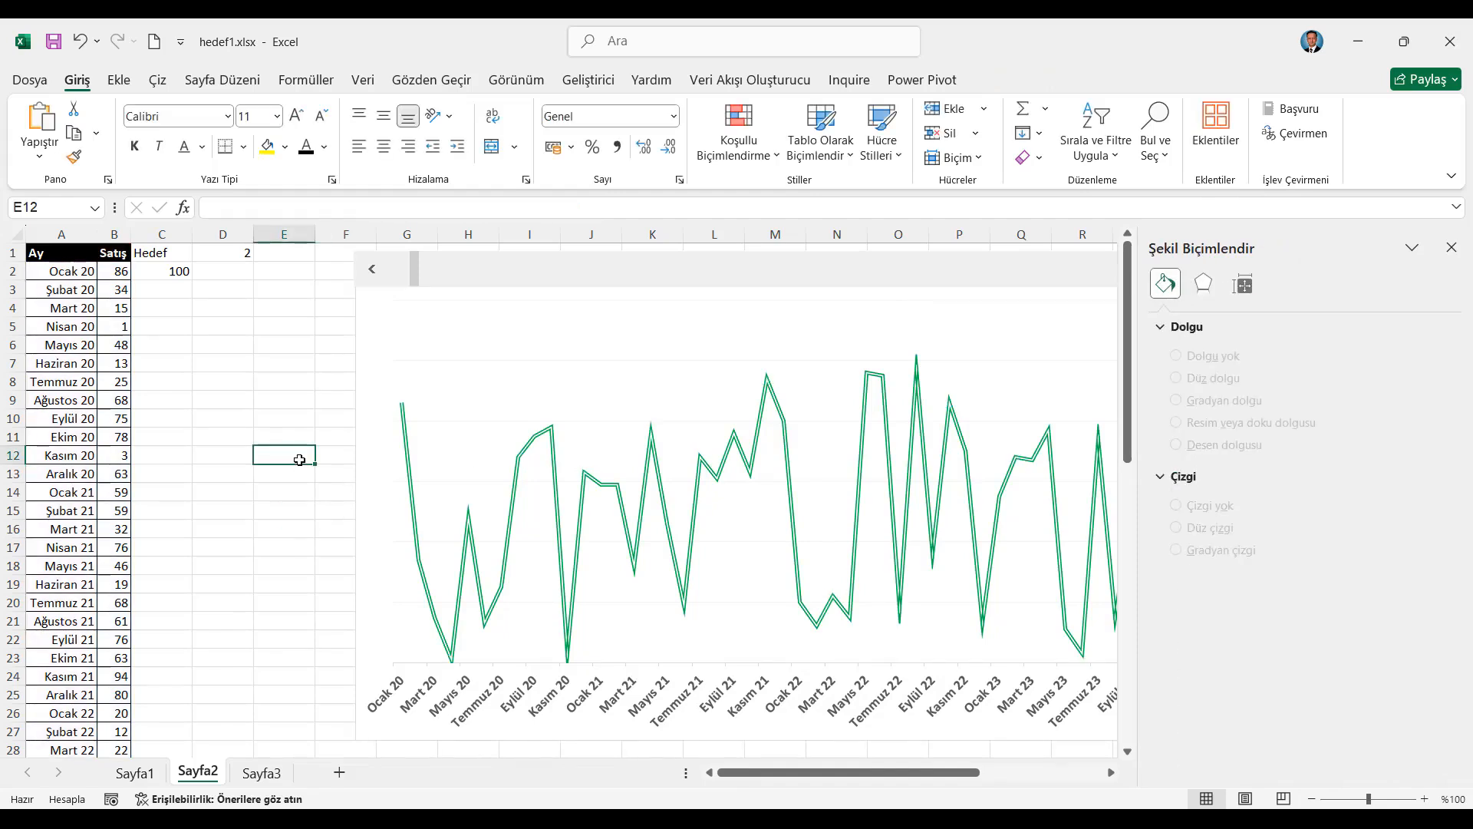
pyautogui.click(1451, 247)
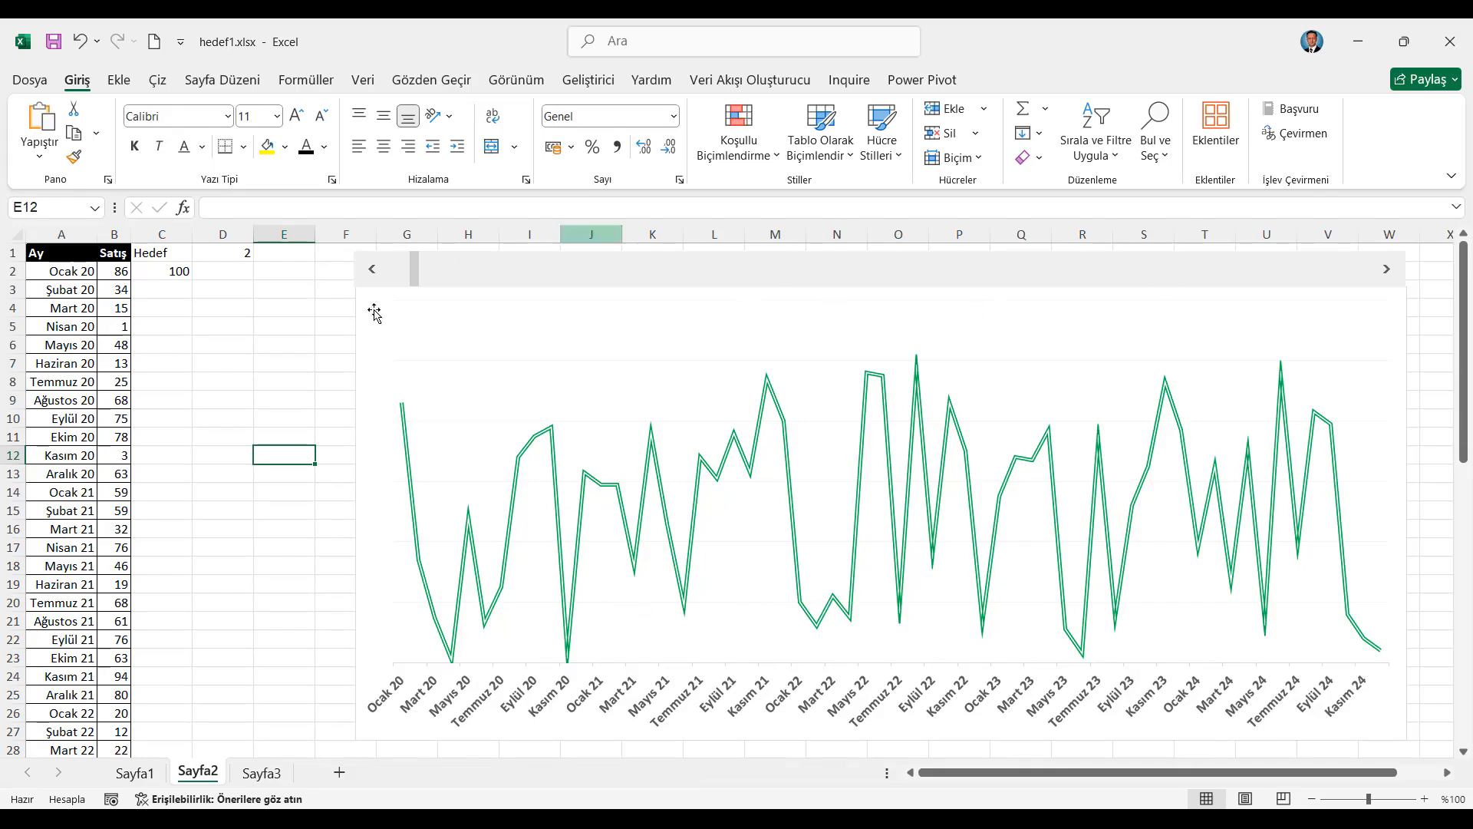
# Add a second series to the chart, taking its name from C1 and its values from C2:C61 on Sayfa2
pyautogui.rightClick(499, 343)
pyautogui.click(581, 466)
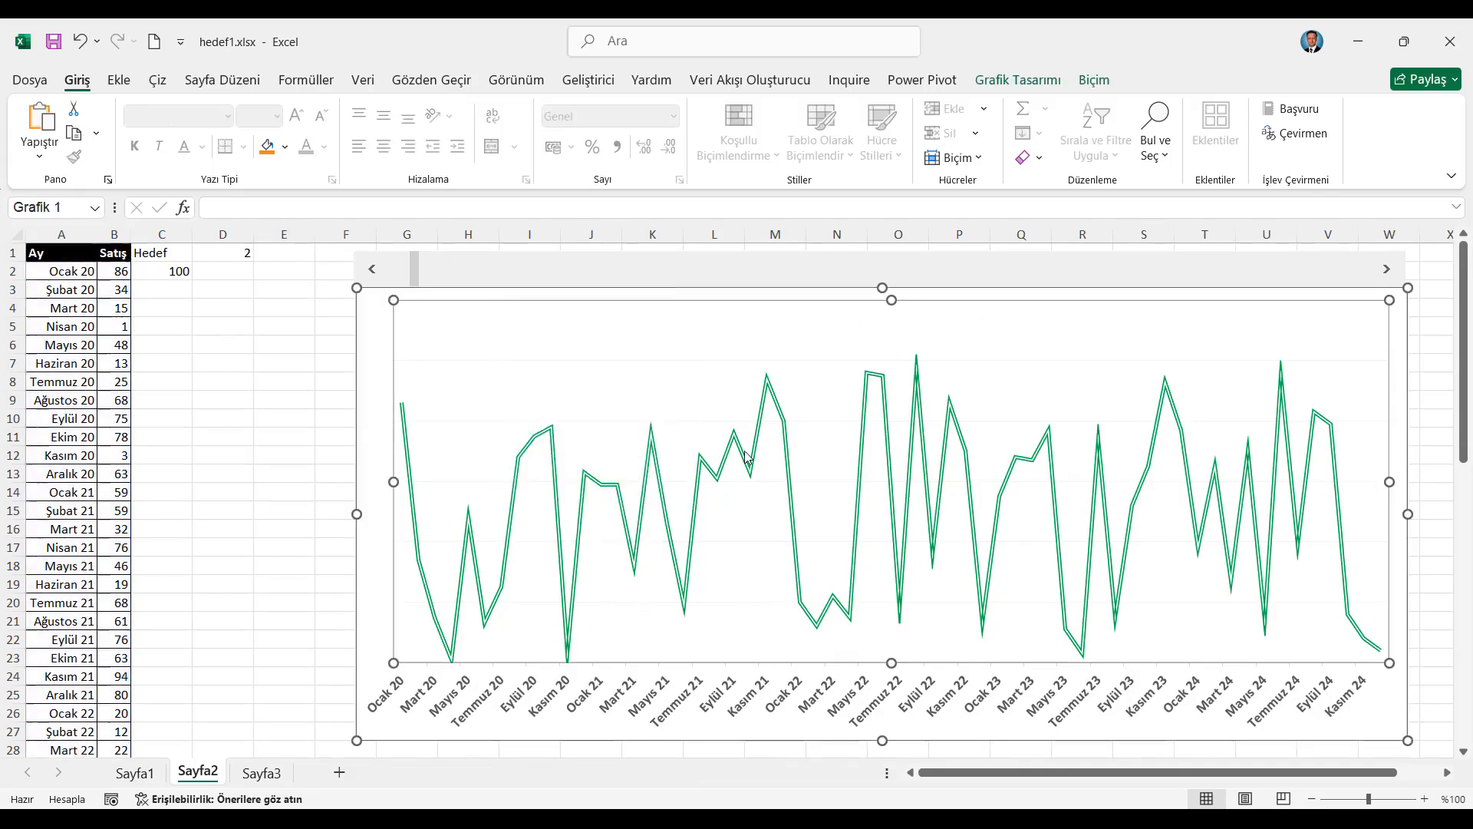
pyautogui.click(552, 558)
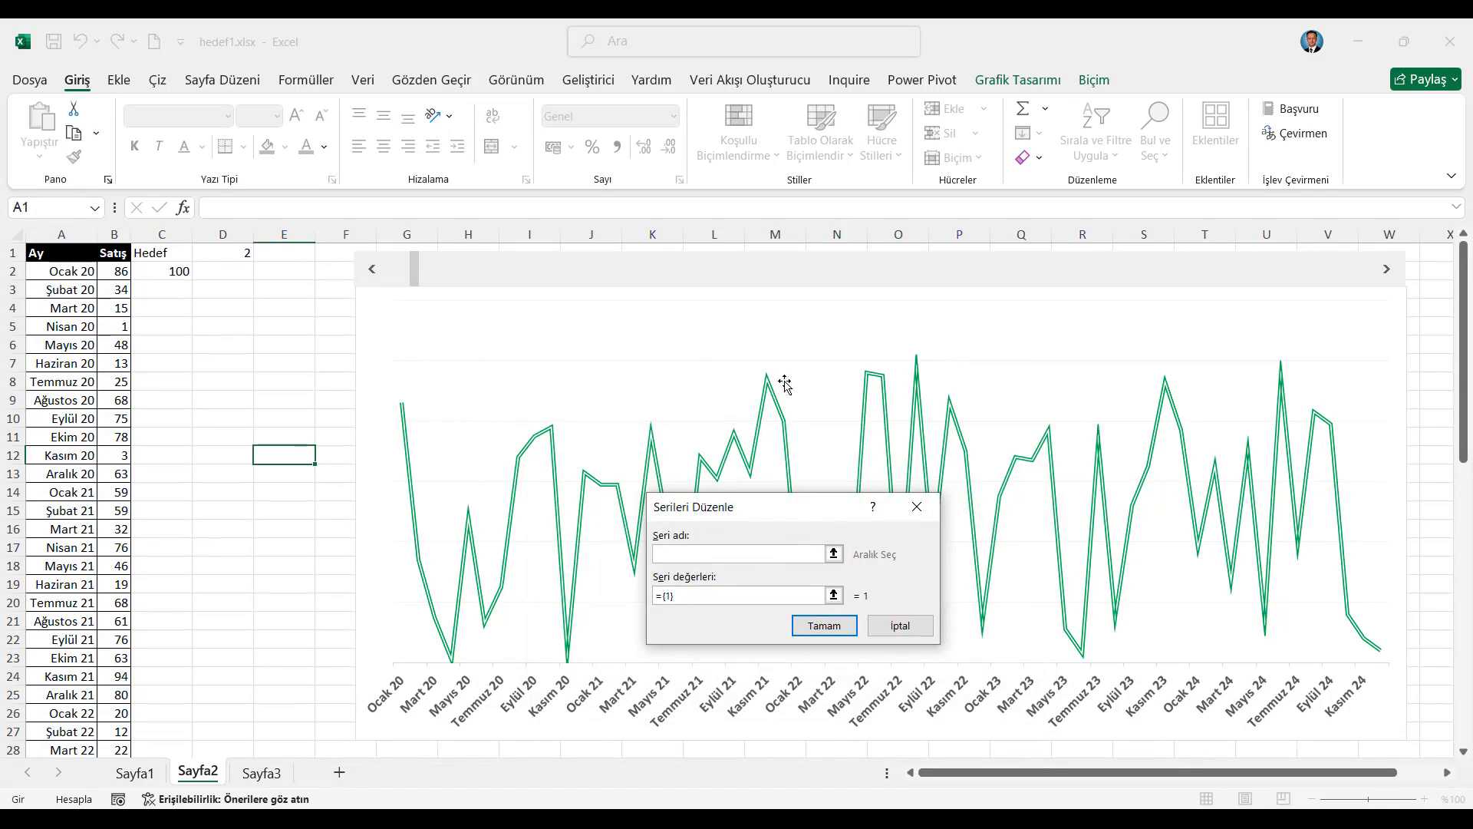
pyautogui.click(153, 255)
pyautogui.moveTo(685, 597); pyautogui.dragTo(629, 592)
pyautogui.press('BackSpace')
pyautogui.moveTo(157, 274); pyautogui.dragTo(148, 713)
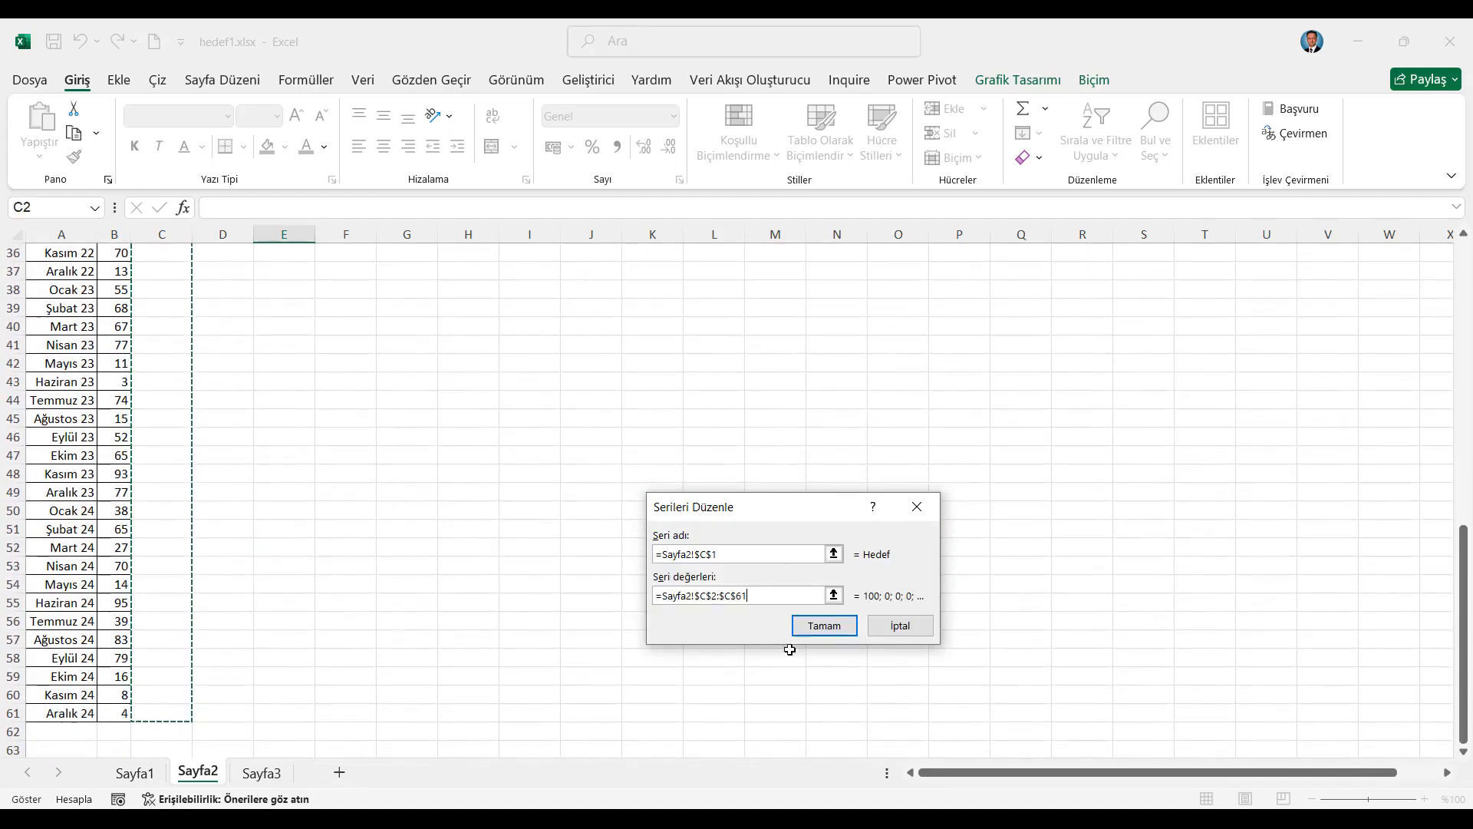
pyautogui.click(808, 631)
pyautogui.click(946, 697)
pyautogui.scroll(12, 812, 564)
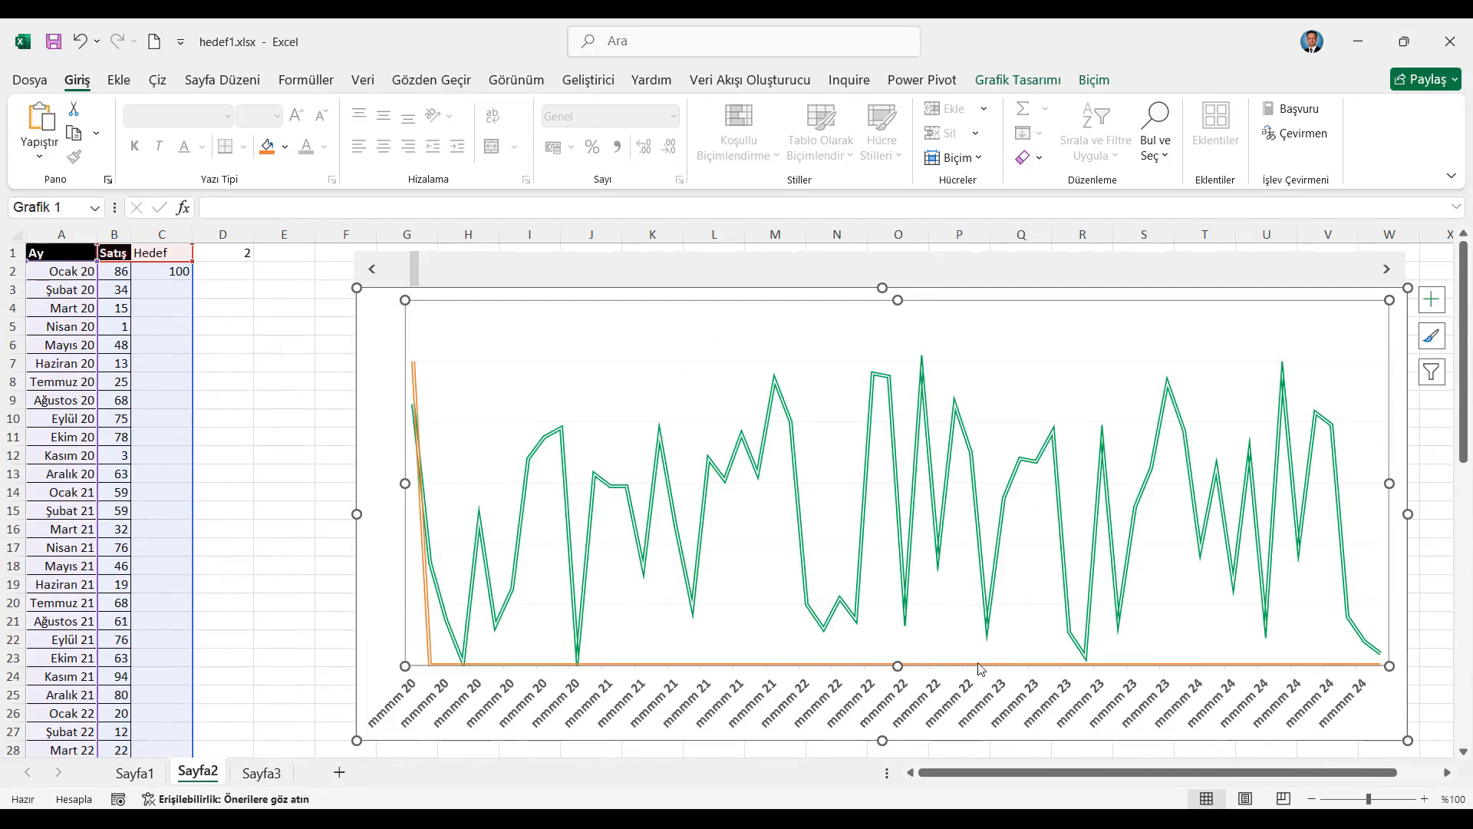
# Change the chart to a custom combination with Satış as İşaretçileri Olan Çizgi and Hedef as Kümelenmiş Sütun
pyautogui.rightClick(1008, 404)
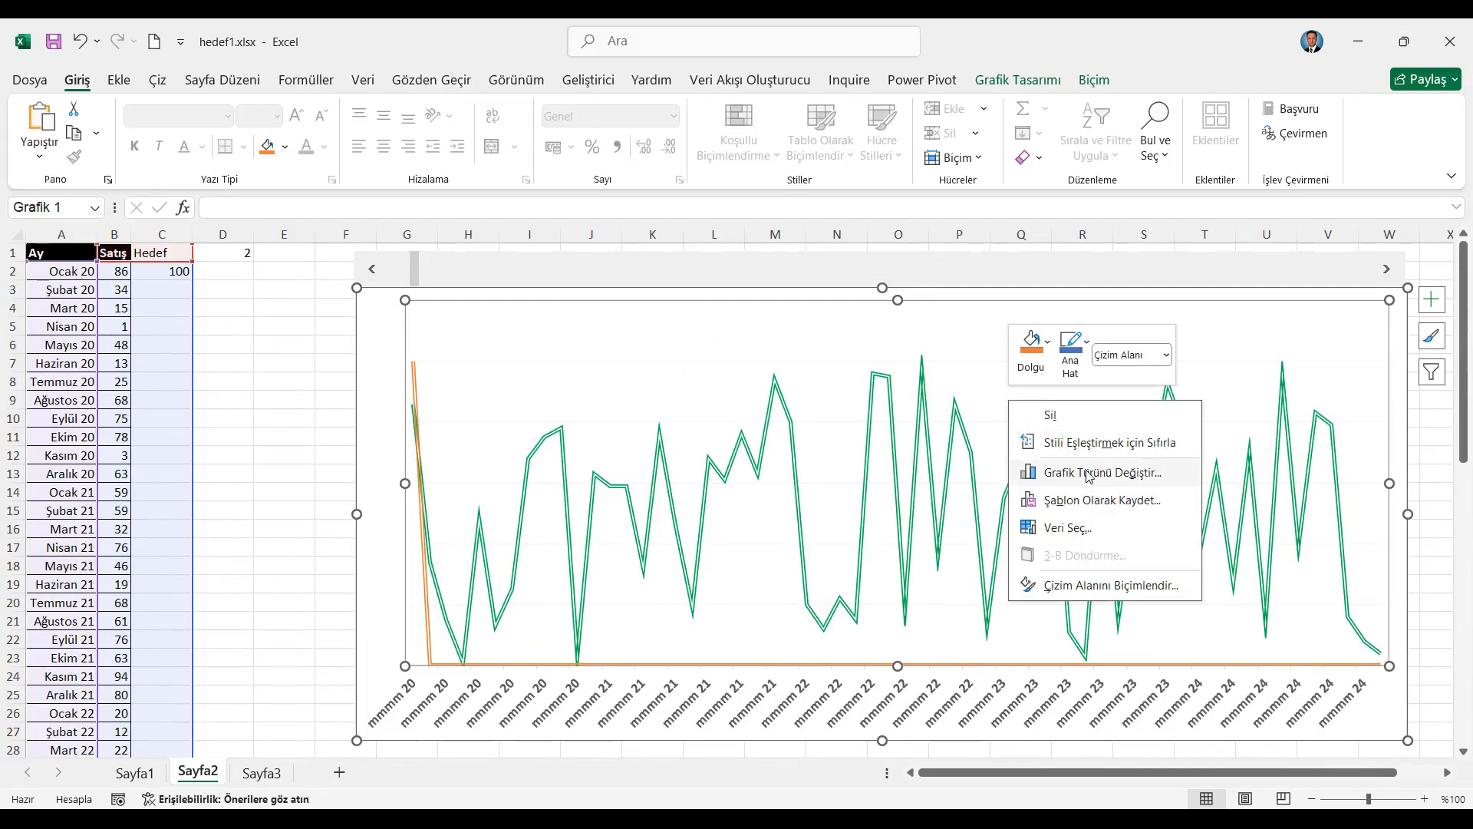
pyautogui.click(1089, 473)
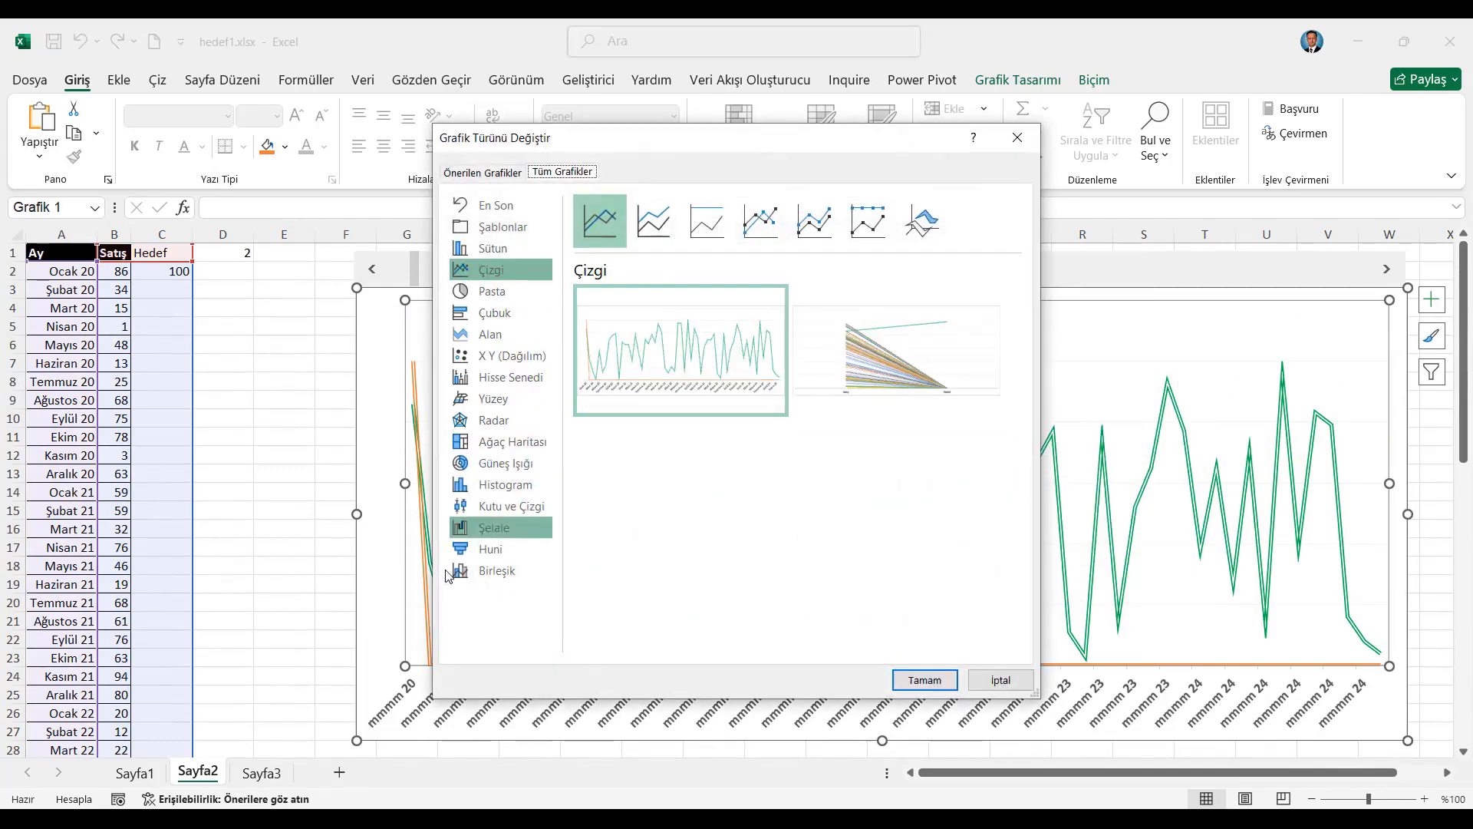
pyautogui.click(449, 570)
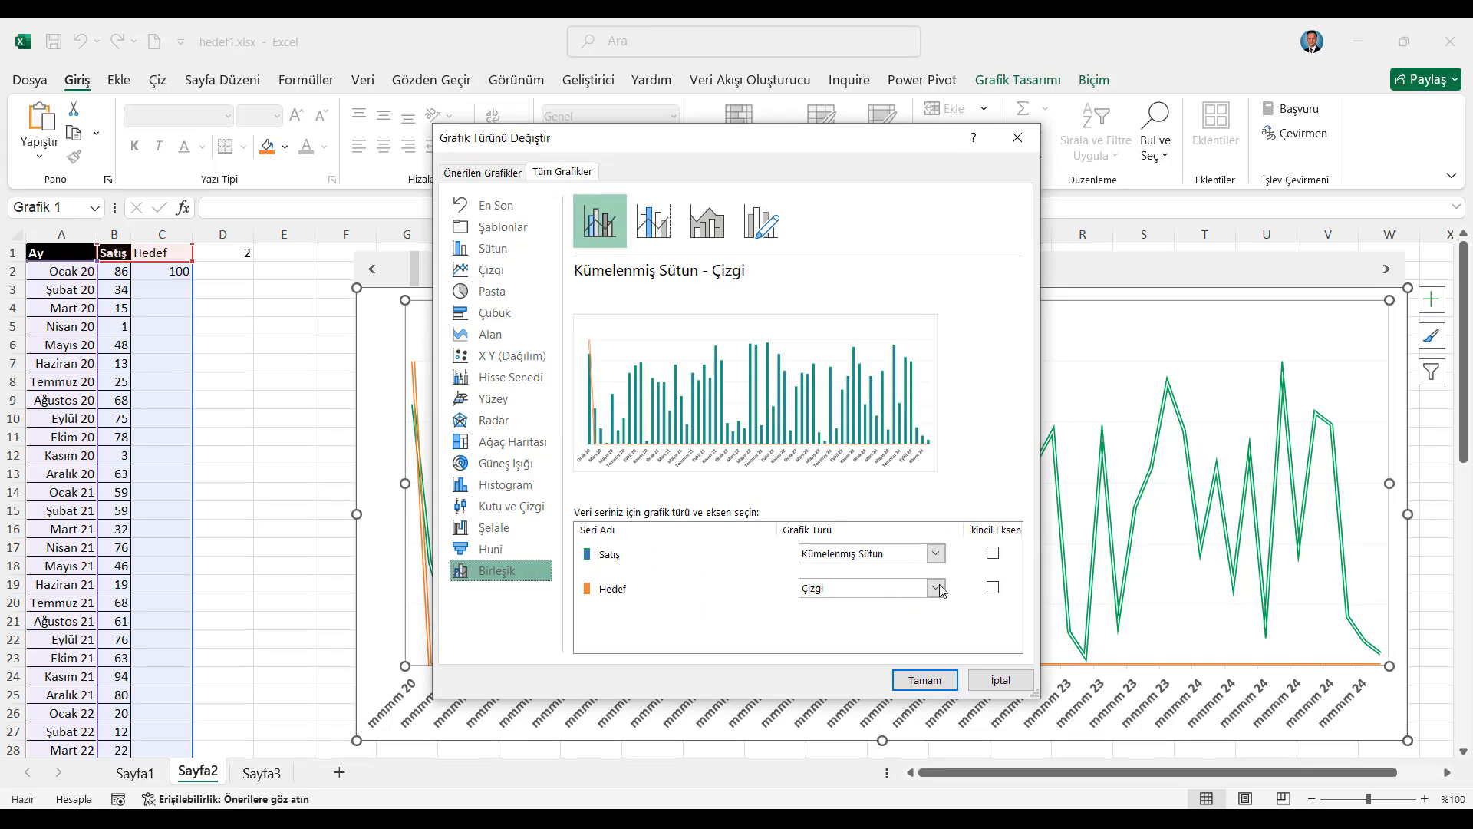
pyautogui.click(936, 555)
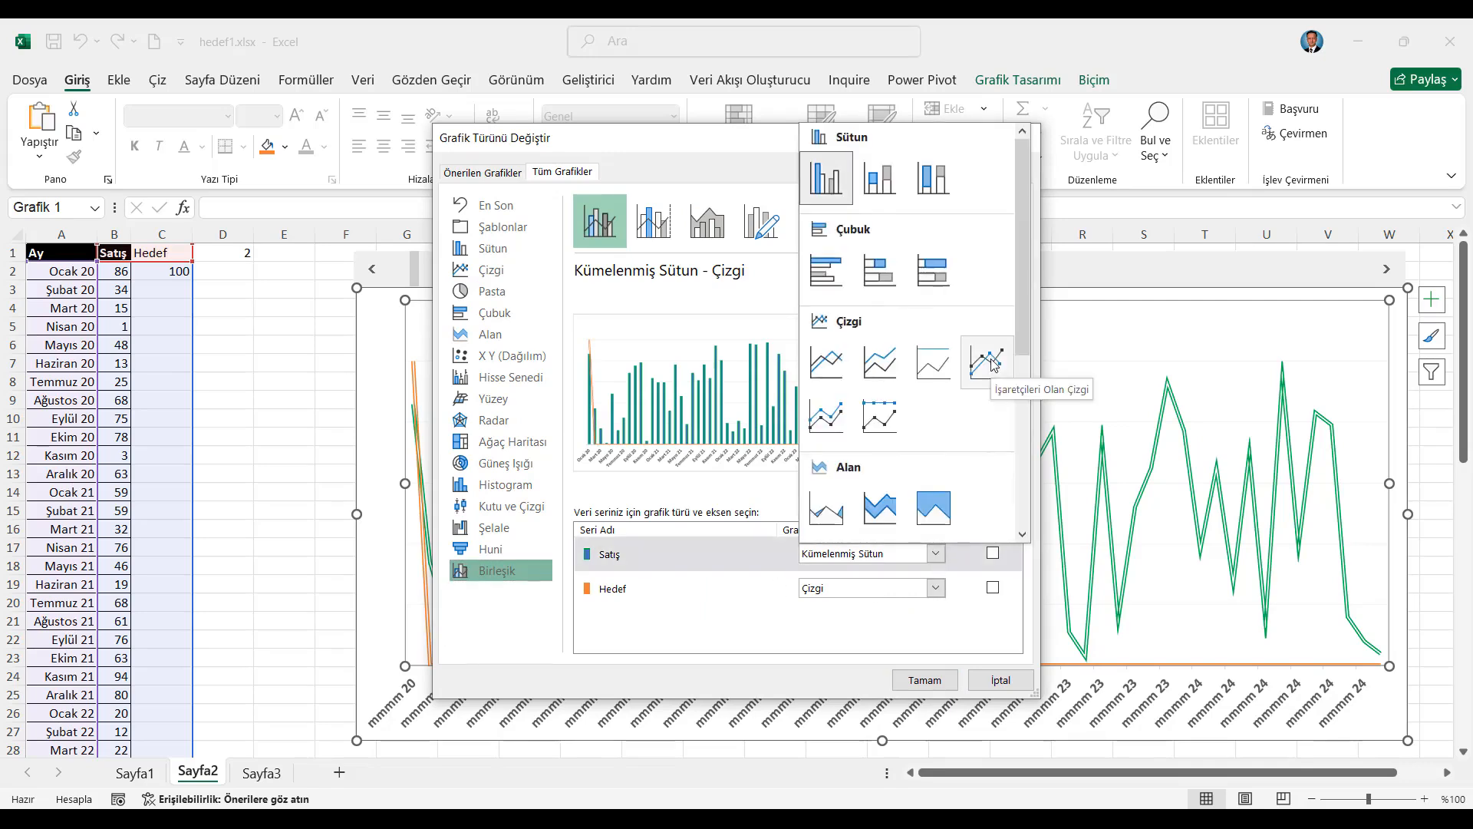
pyautogui.click(994, 366)
pyautogui.click(925, 587)
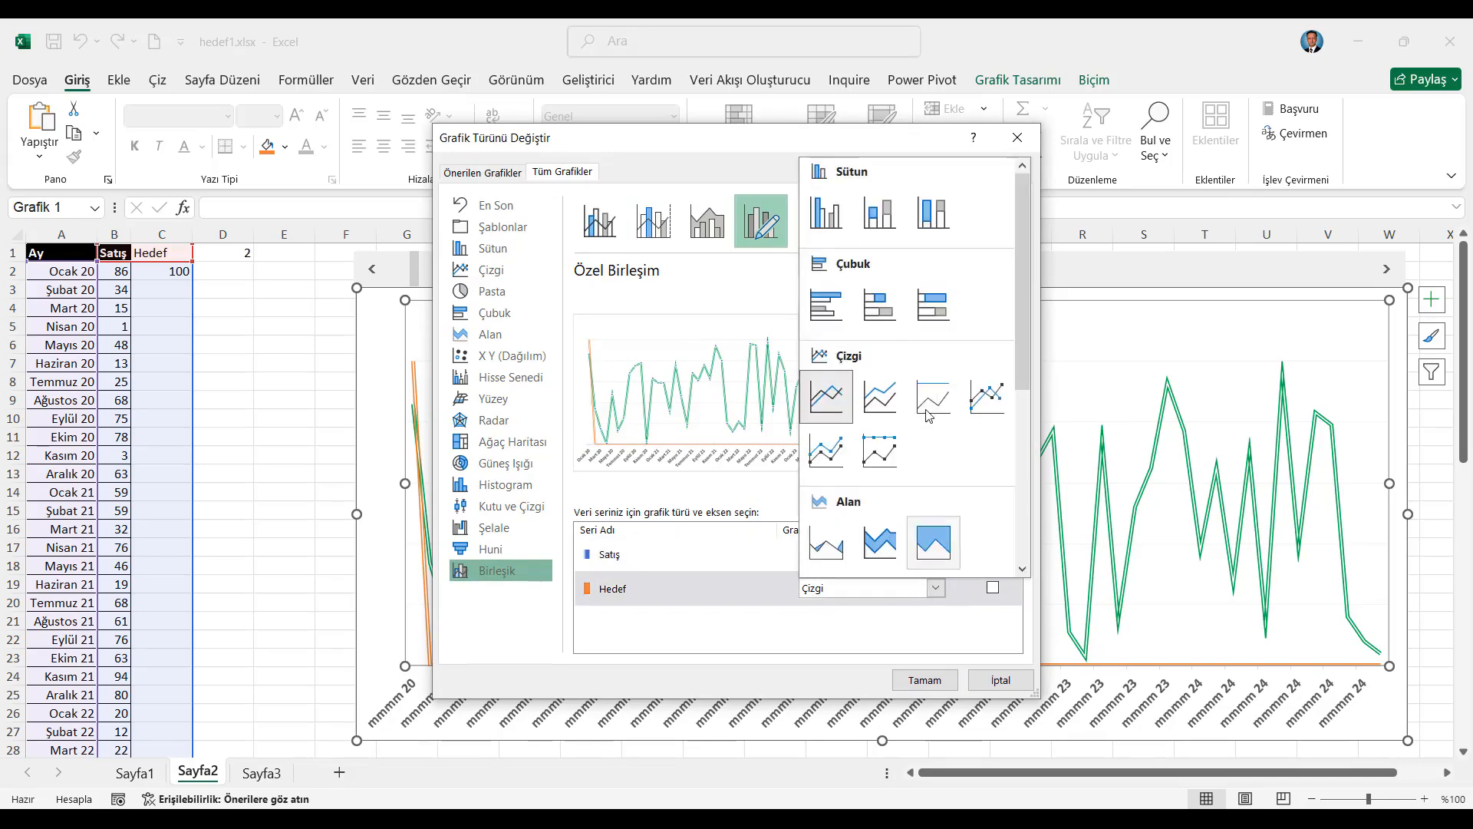
pyautogui.click(832, 226)
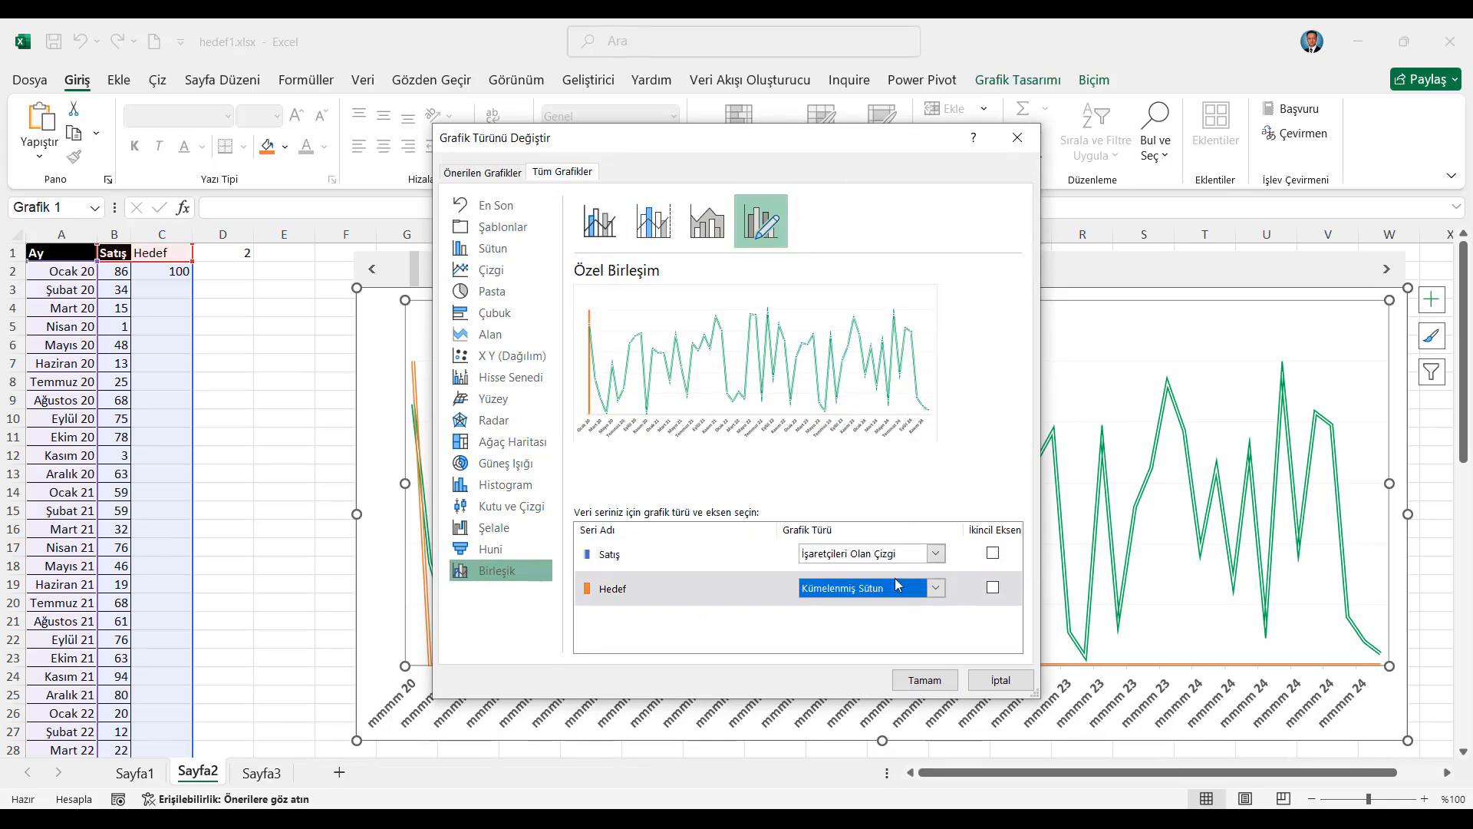
pyautogui.click(925, 680)
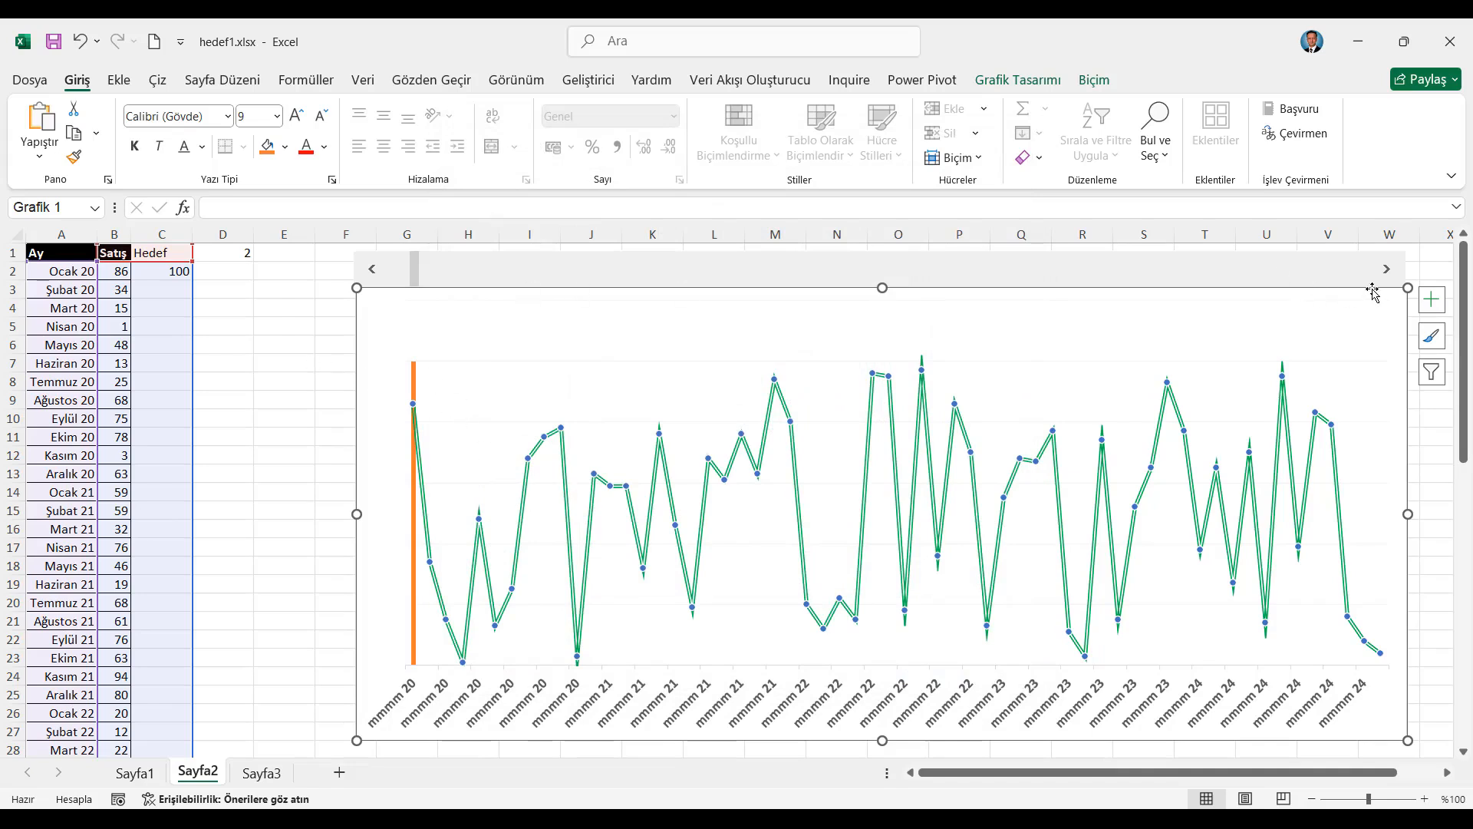
# Advance the scroll bar to 20 to shift the vertical Hedef column along the chart
pyautogui.click(1386, 270)
pyautogui.click(1386, 270)
pyautogui.click(1385, 270)
pyautogui.click(1386, 270)
pyautogui.click(1386, 271)
pyautogui.click(1386, 270)
pyautogui.click(1386, 270)
pyautogui.click(1386, 271)
pyautogui.click(1386, 270)
pyautogui.click(1386, 271)
pyautogui.click(1386, 270)
pyautogui.click(1386, 270)
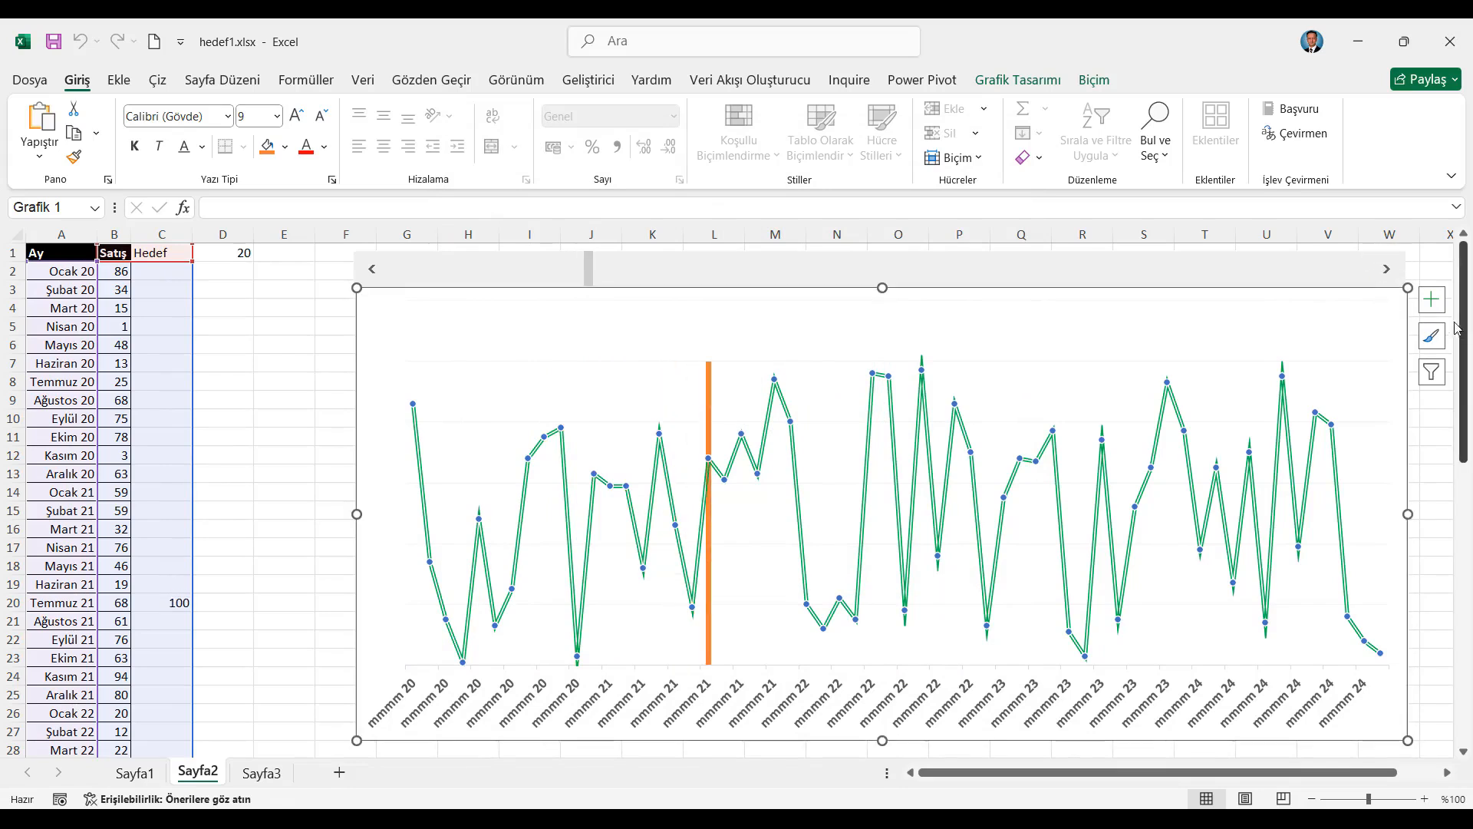
# Remove the chart's gridlines and set its horizontal axis line to none
pyautogui.click(1443, 300)
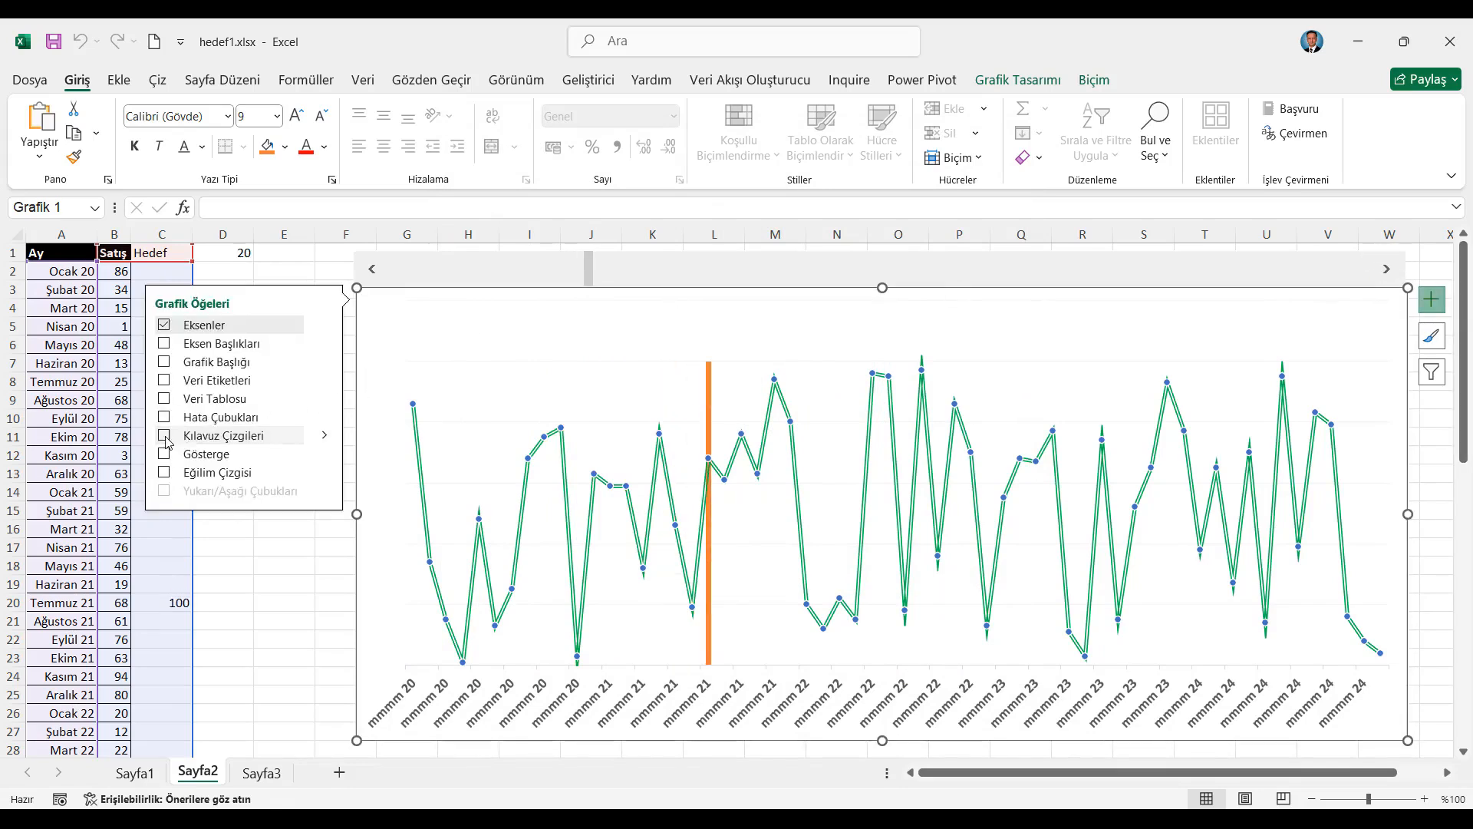
pyautogui.click(282, 546)
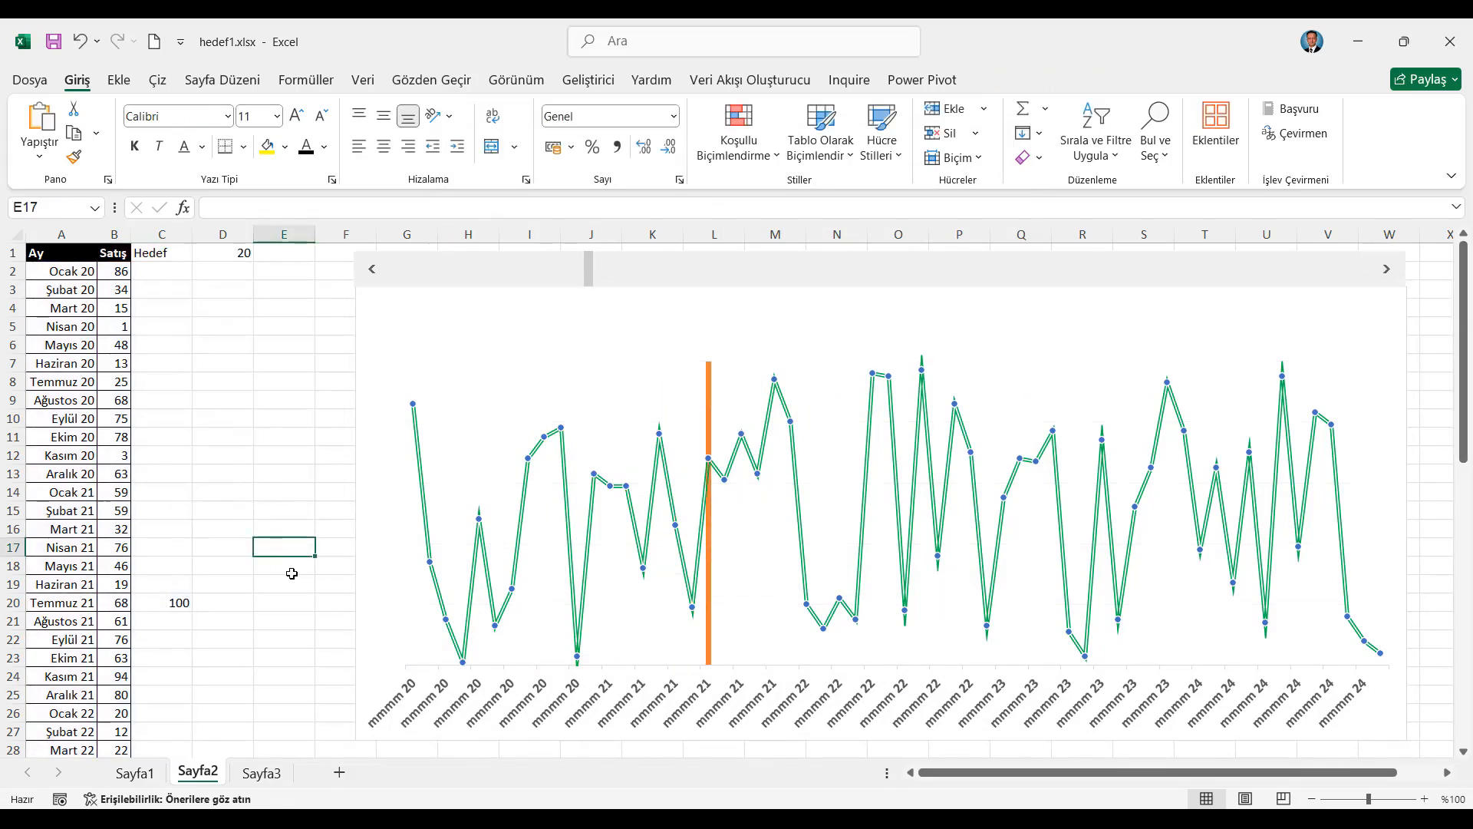
pyautogui.click(513, 672)
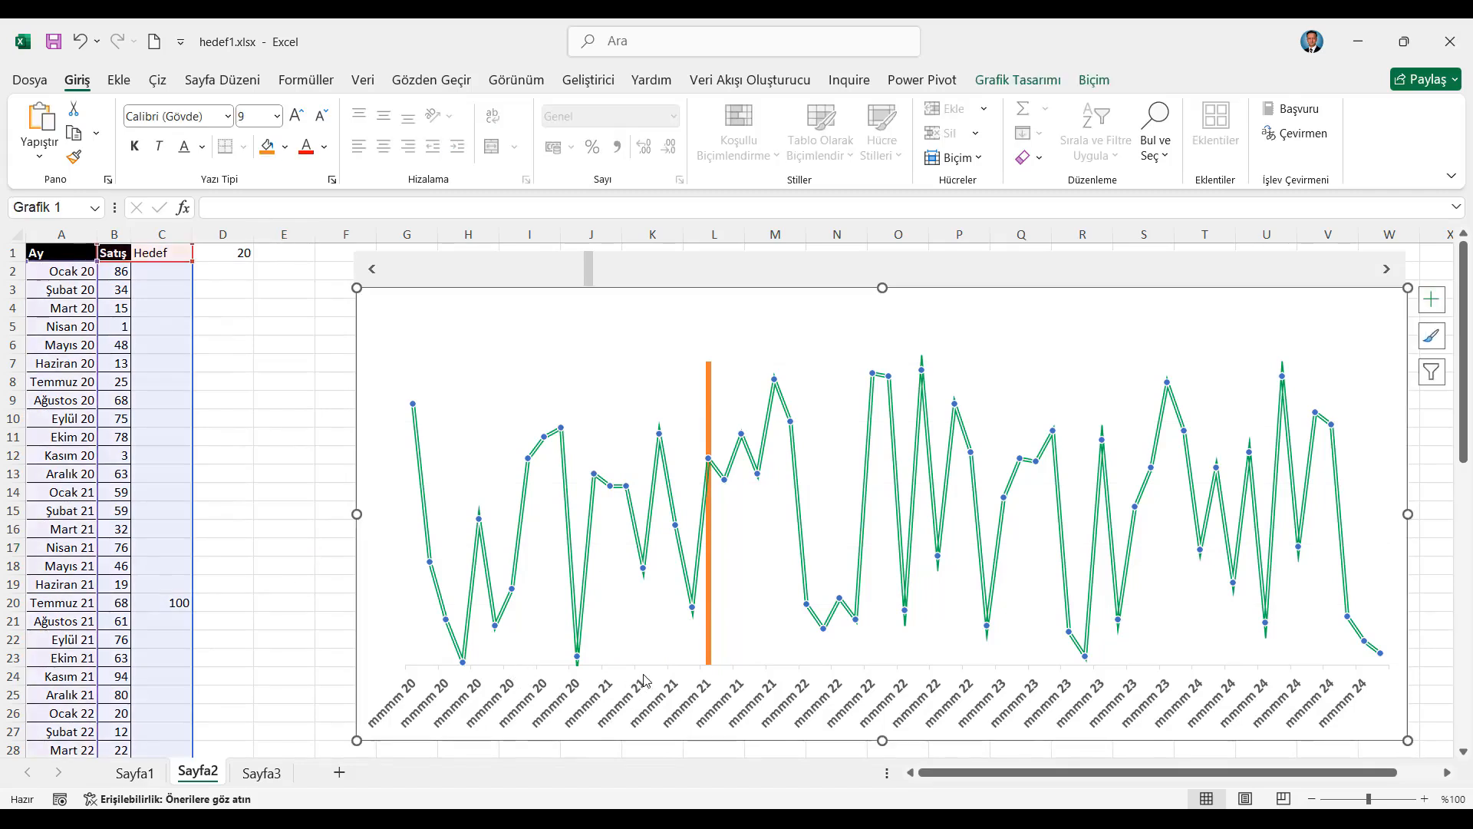
pyautogui.click(604, 674)
pyautogui.rightClick(605, 685)
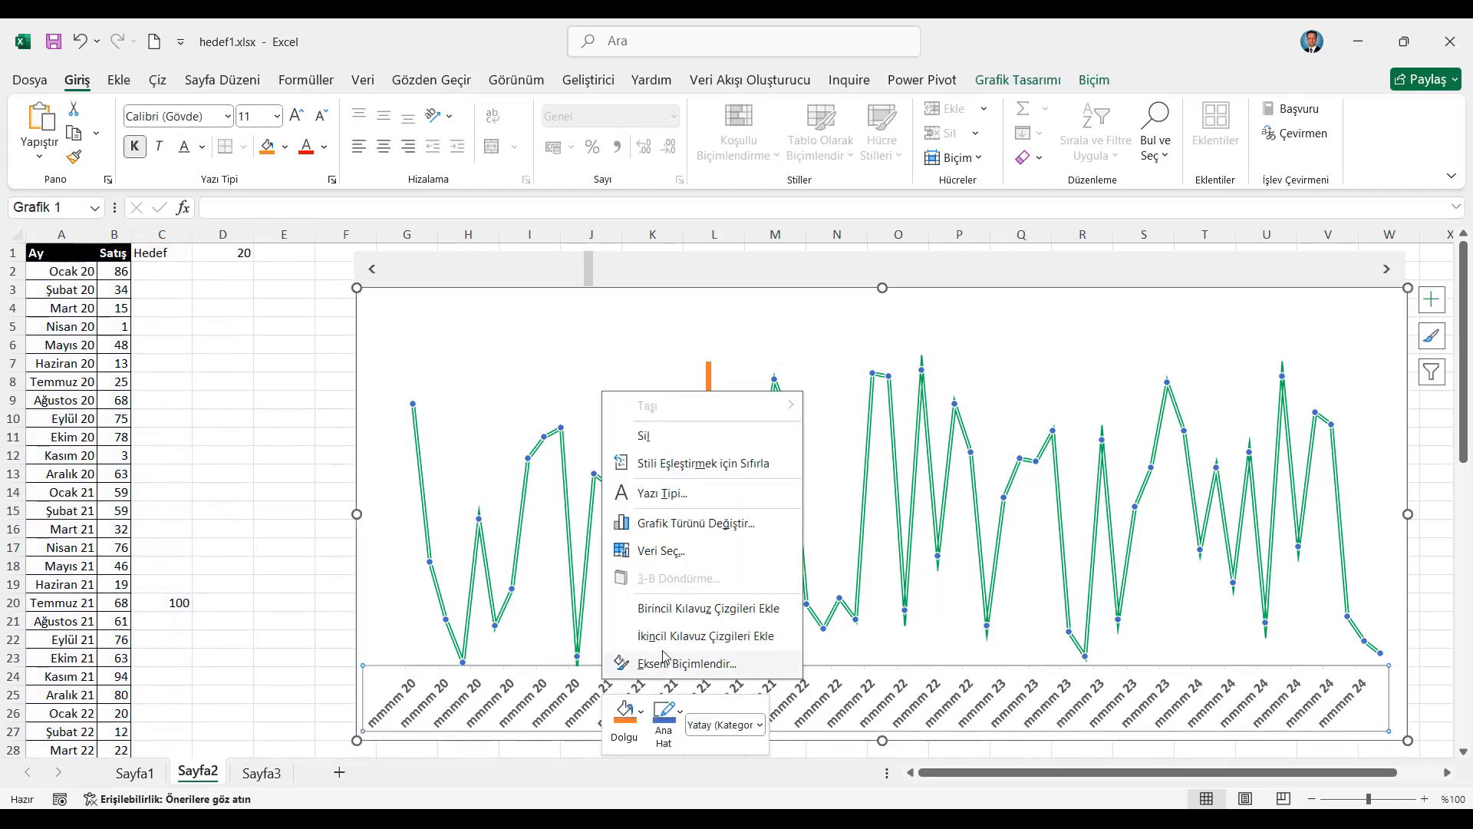
pyautogui.click(668, 662)
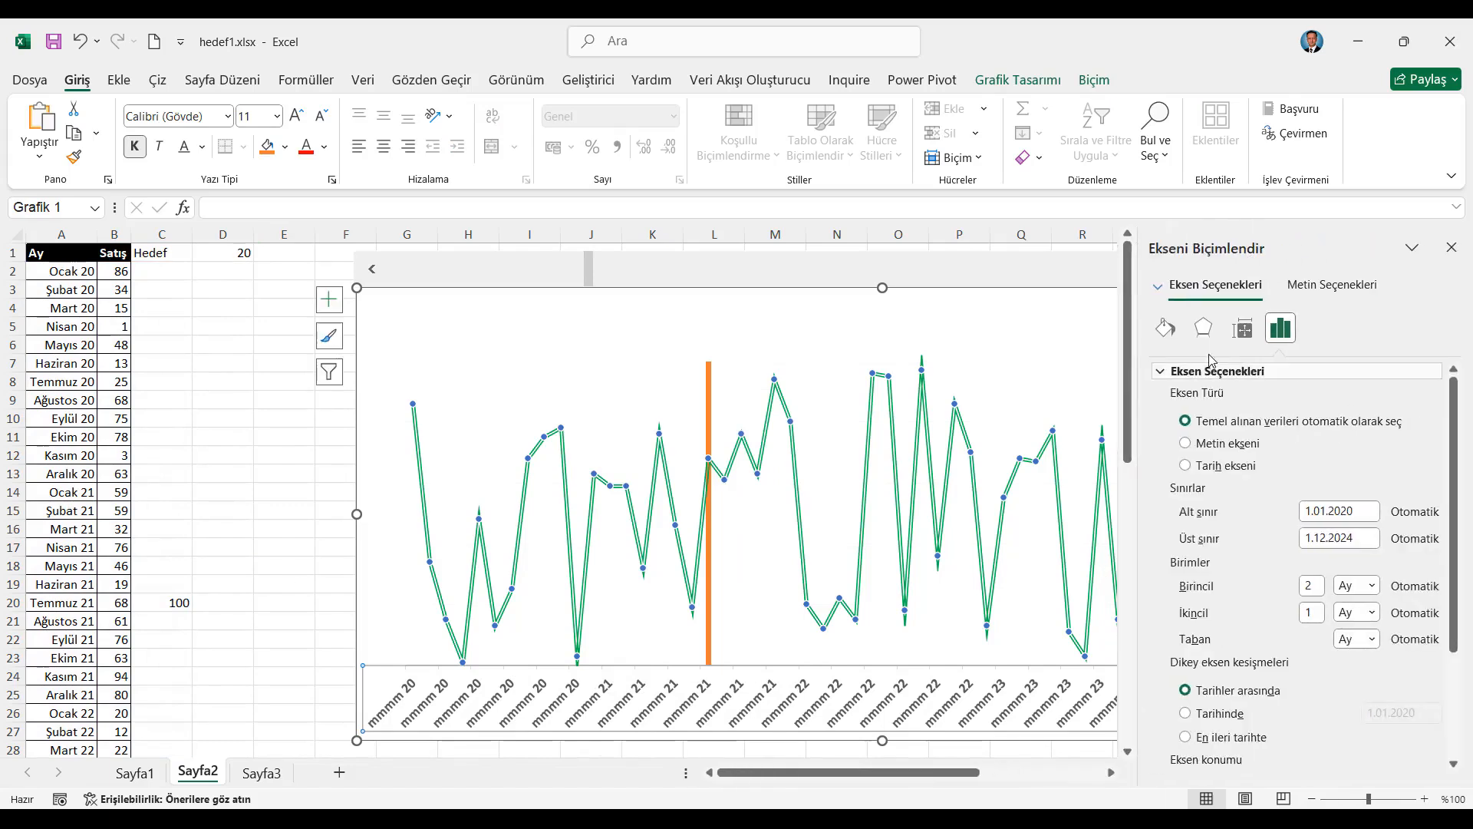
pyautogui.click(1165, 329)
pyautogui.click(1176, 611)
pyautogui.click(1452, 246)
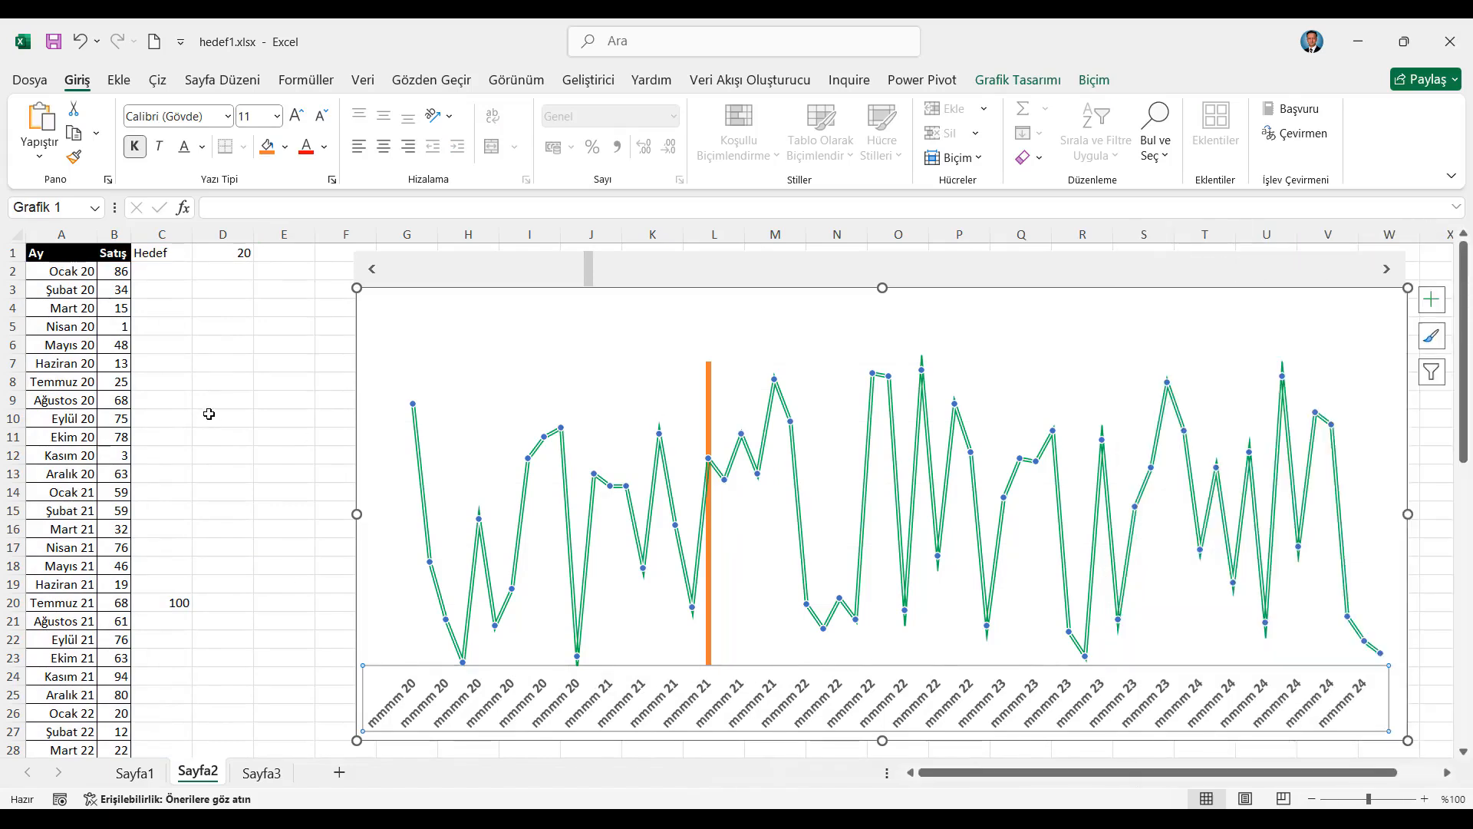
# Hide the worksheet gridlines on Sayfa2
pyautogui.click(208, 419)
pyautogui.click(157, 255)
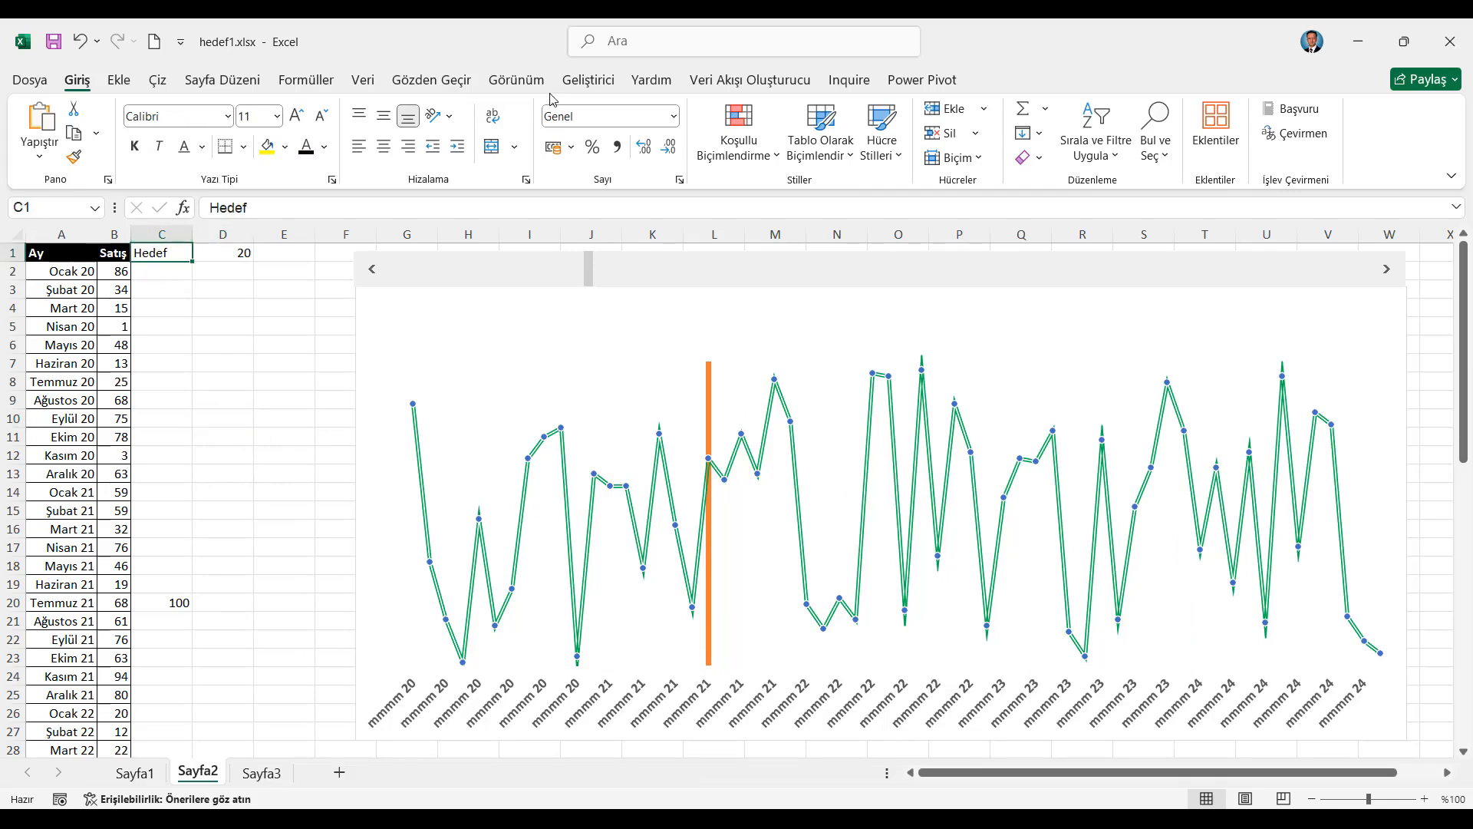
pyautogui.click(516, 80)
pyautogui.click(255, 134)
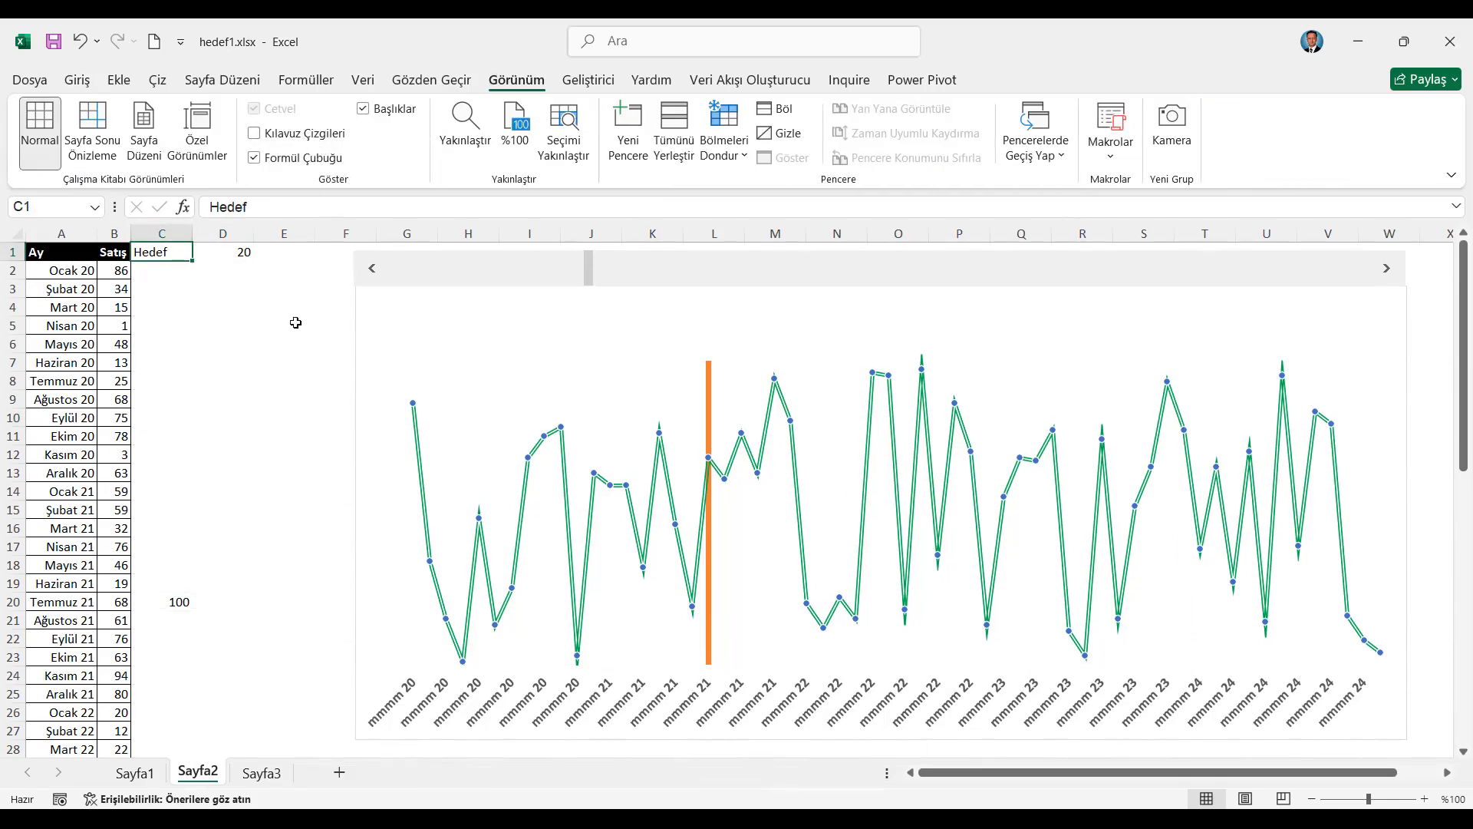
# Nudge the chart into line with the scroll bar and group the two objects together
pyautogui.click(351, 329)
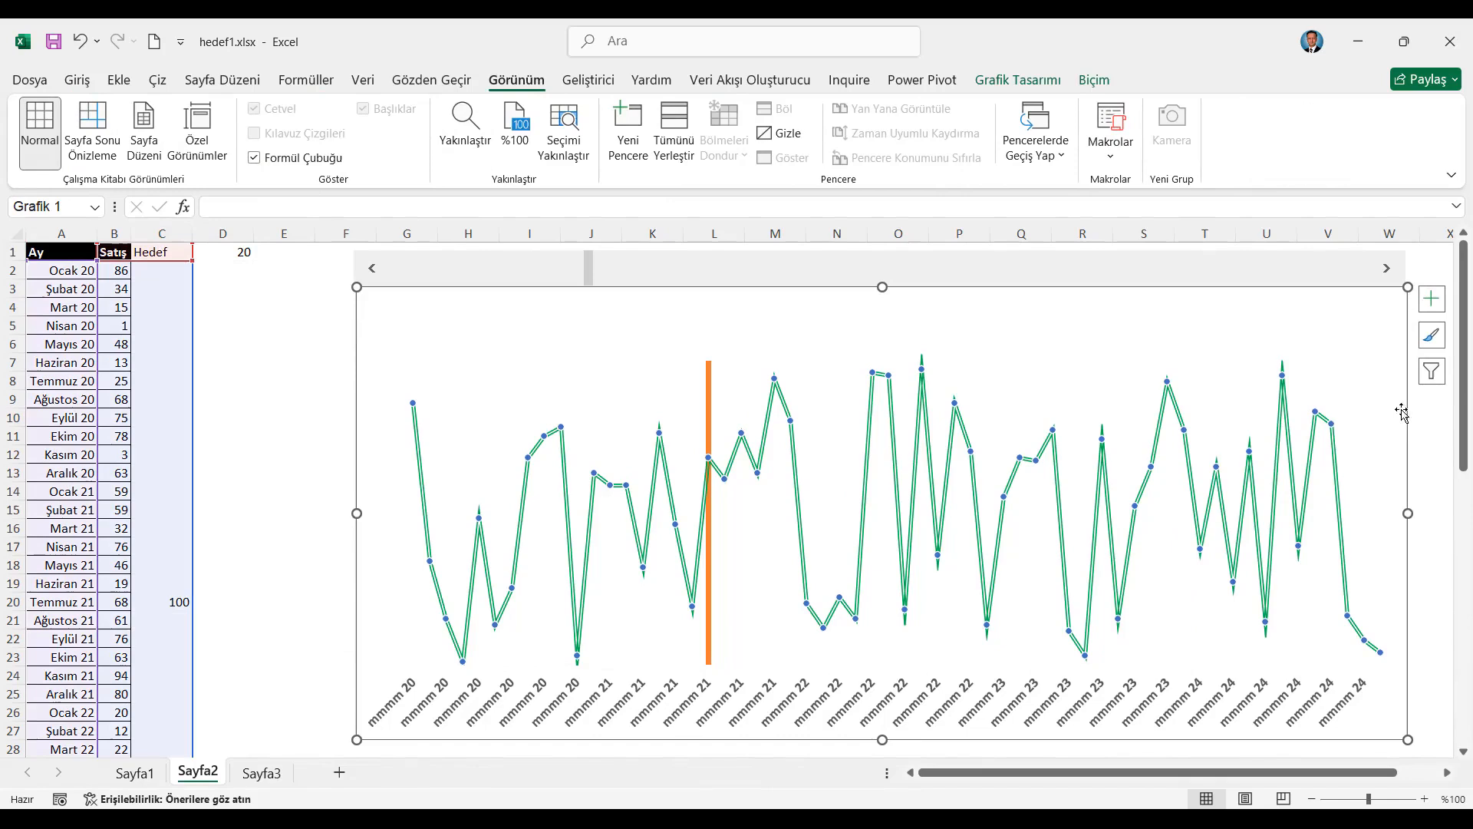
pyautogui.moveTo(1406, 404); pyautogui.dragTo(1404, 404)
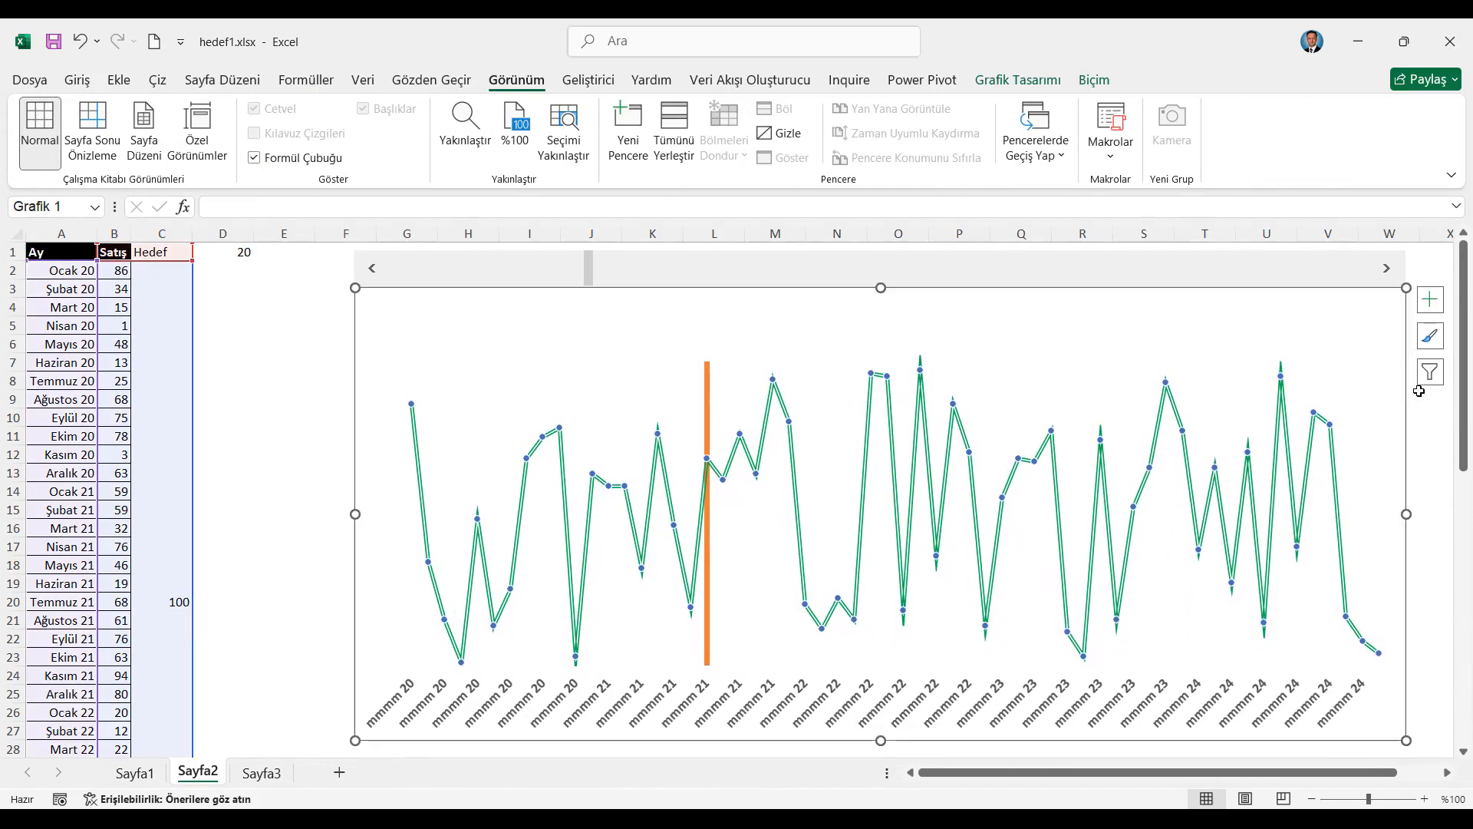
pyautogui.hotkey('ctrl', 'a')
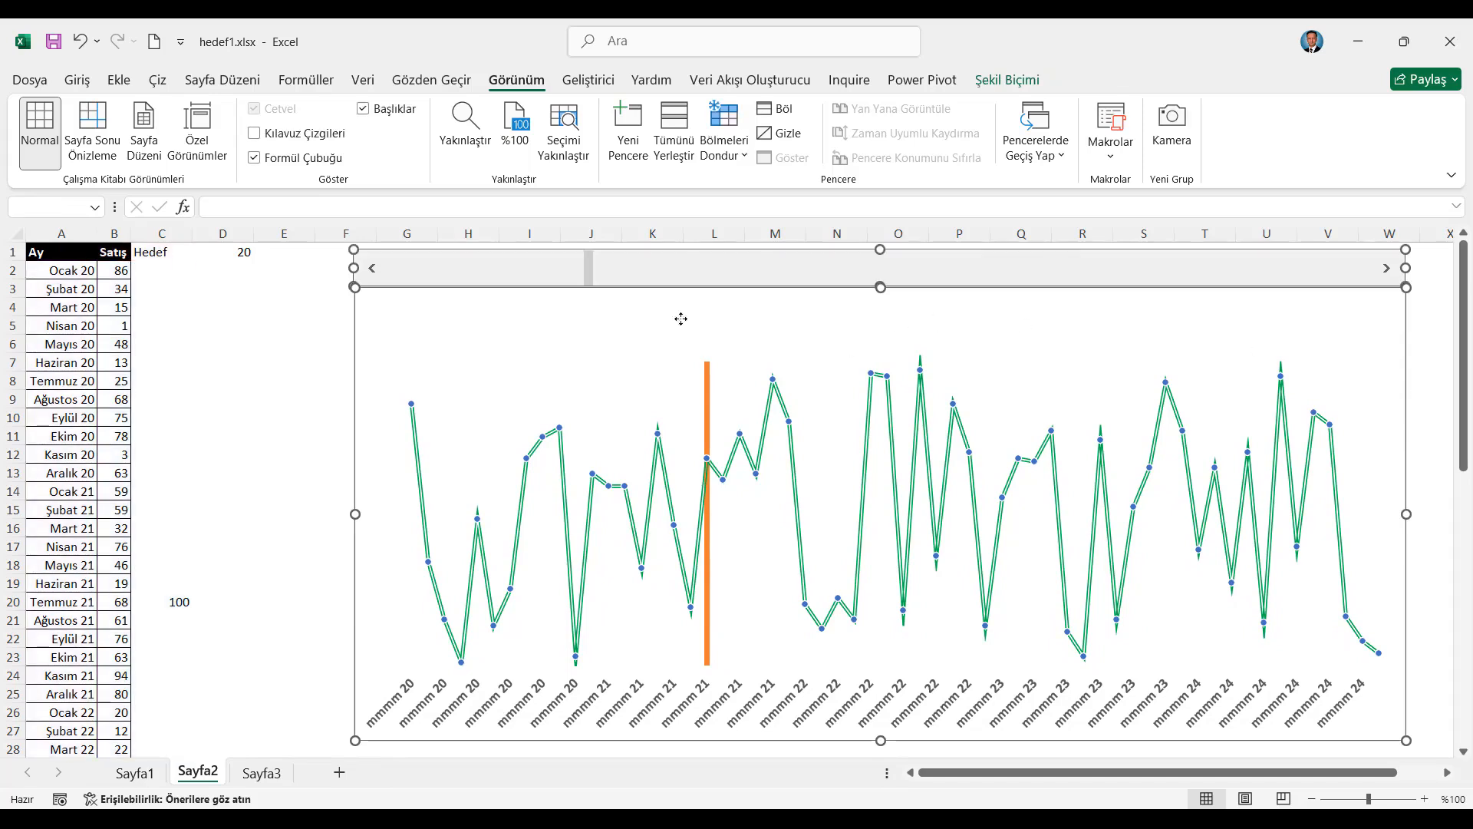
pyautogui.rightClick(515, 255)
pyautogui.moveTo(611, 426)
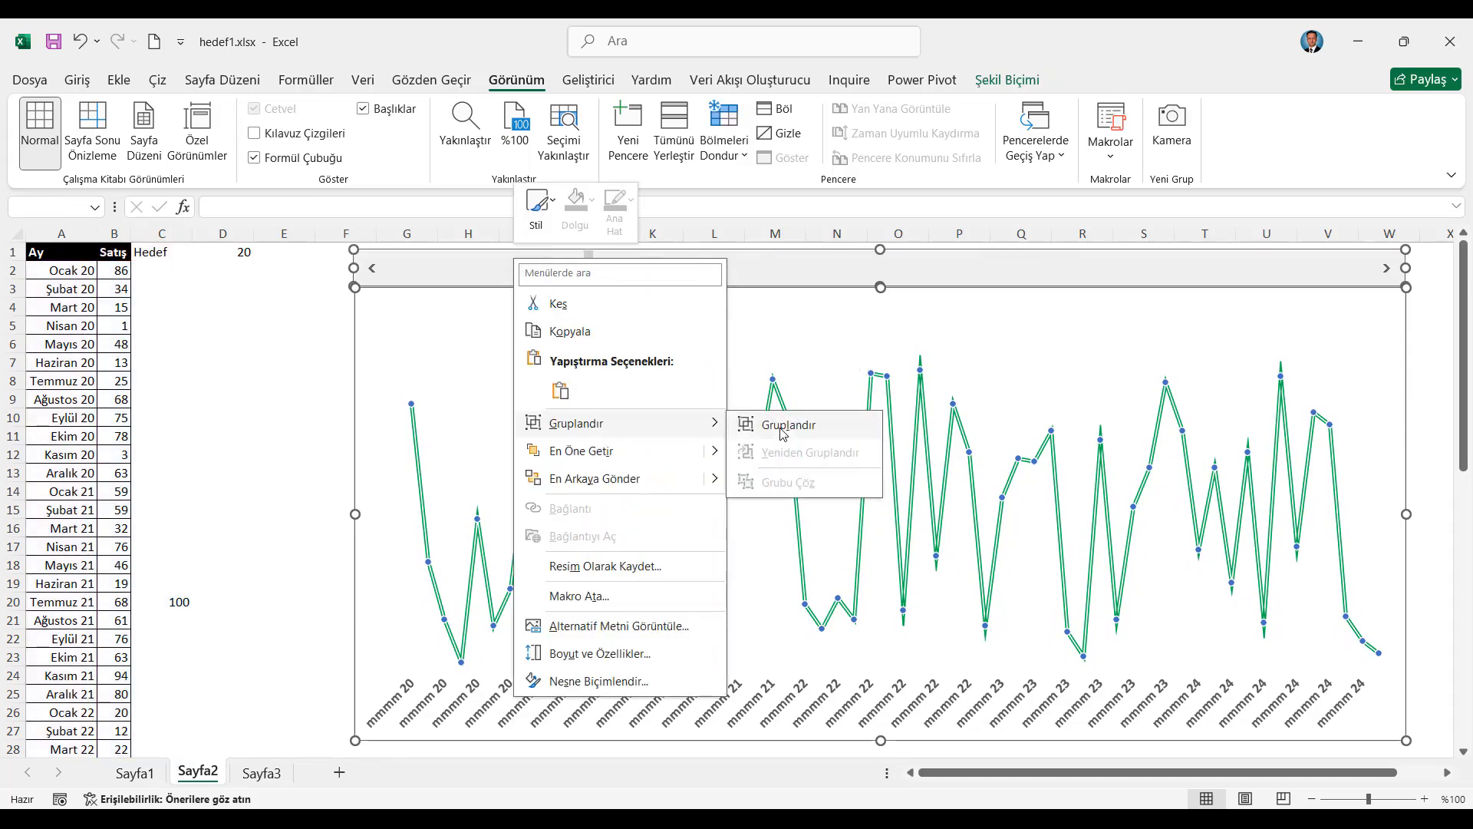
pyautogui.click(783, 434)
# Shift the grouped chart and scroll bar slightly closer to the data columns
pyautogui.click(1438, 401)
pyautogui.click(1418, 379)
pyautogui.click(1402, 359)
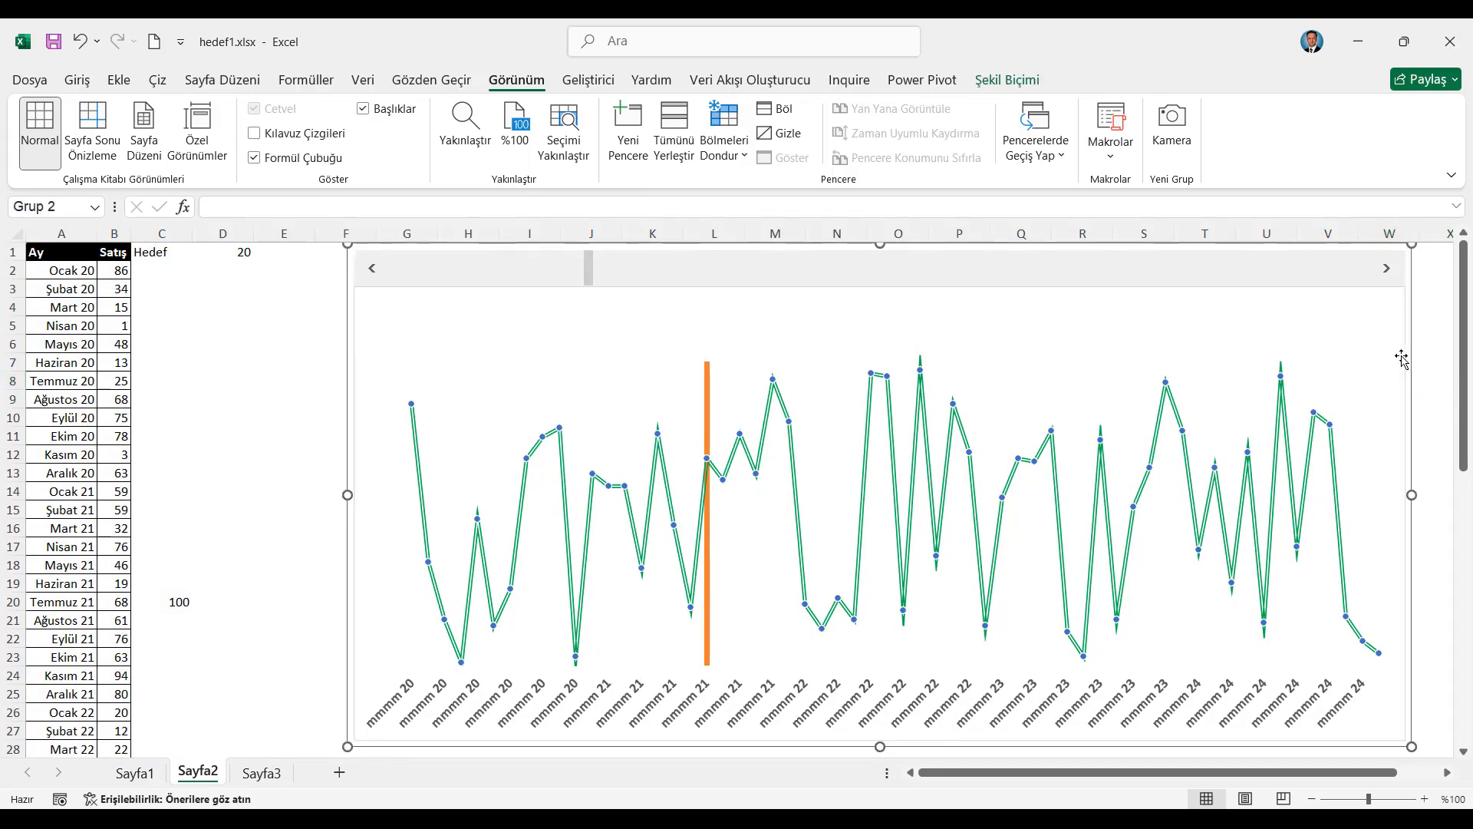
pyautogui.moveTo(1409, 349); pyautogui.dragTo(1396, 353)
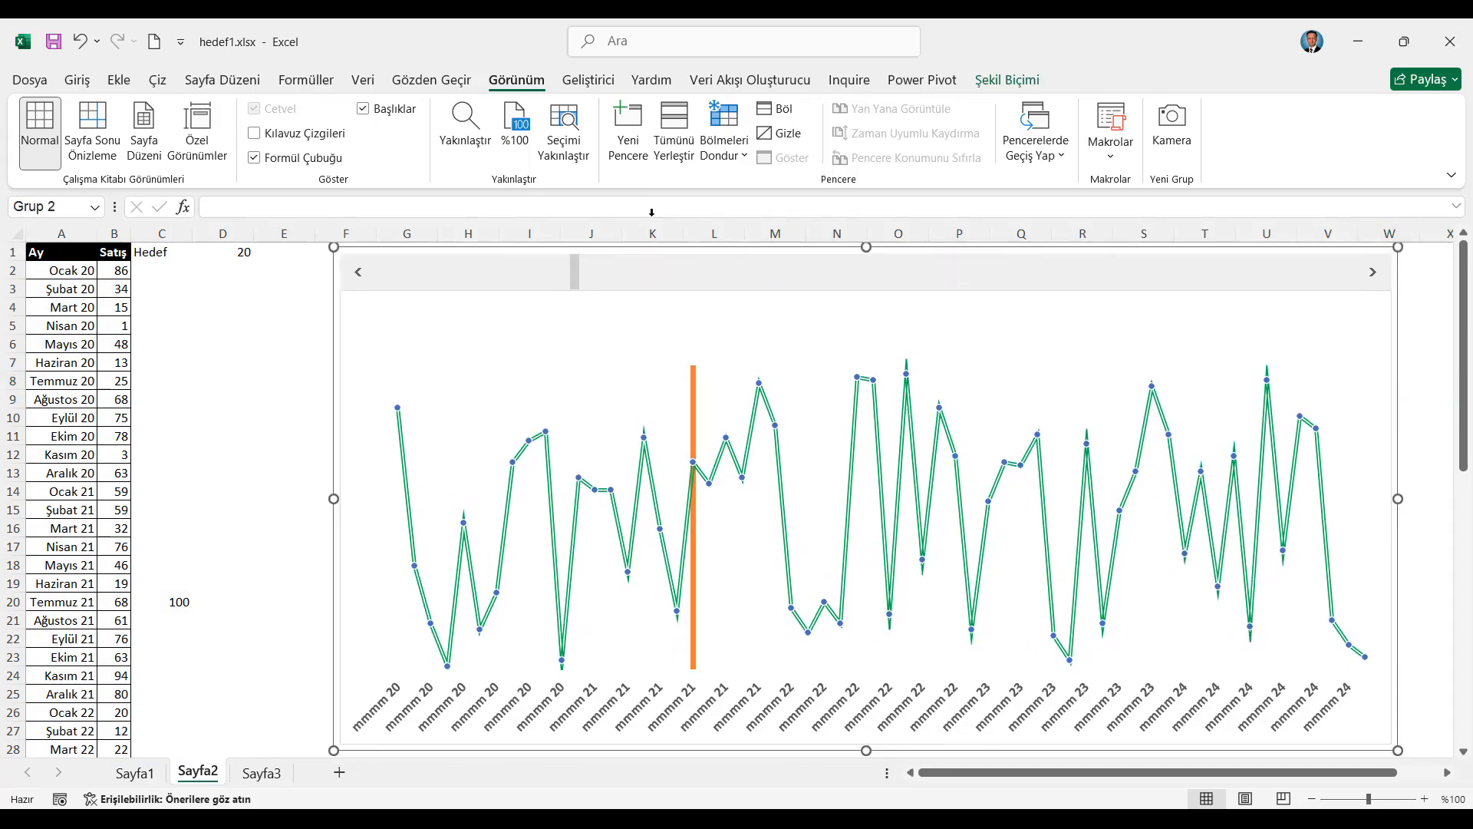
# Set the font colour of columns C and D to white and hide both columns
pyautogui.moveTo(163, 234); pyautogui.dragTo(223, 233)
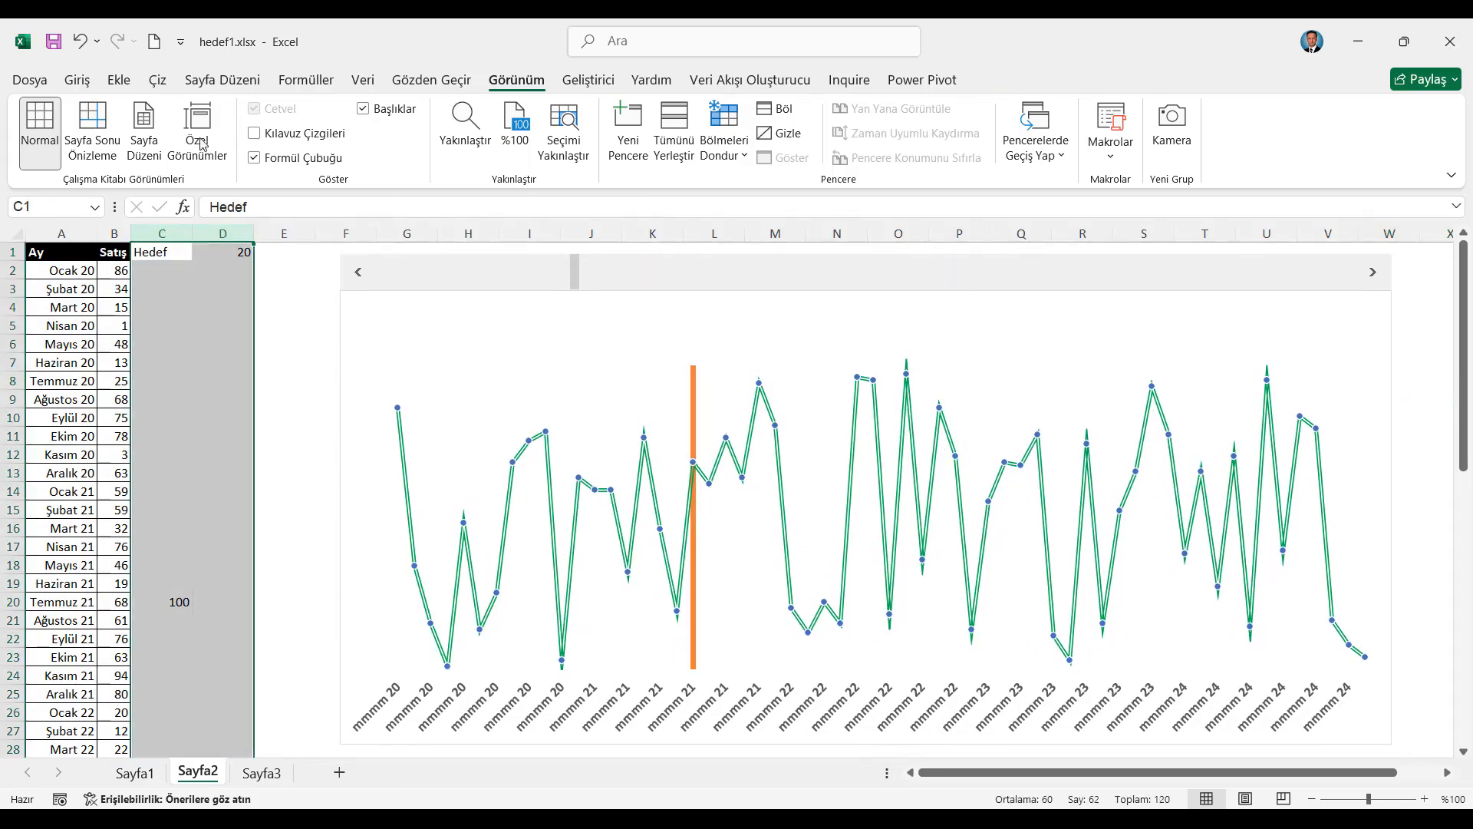
pyautogui.click(77, 80)
pyautogui.click(324, 146)
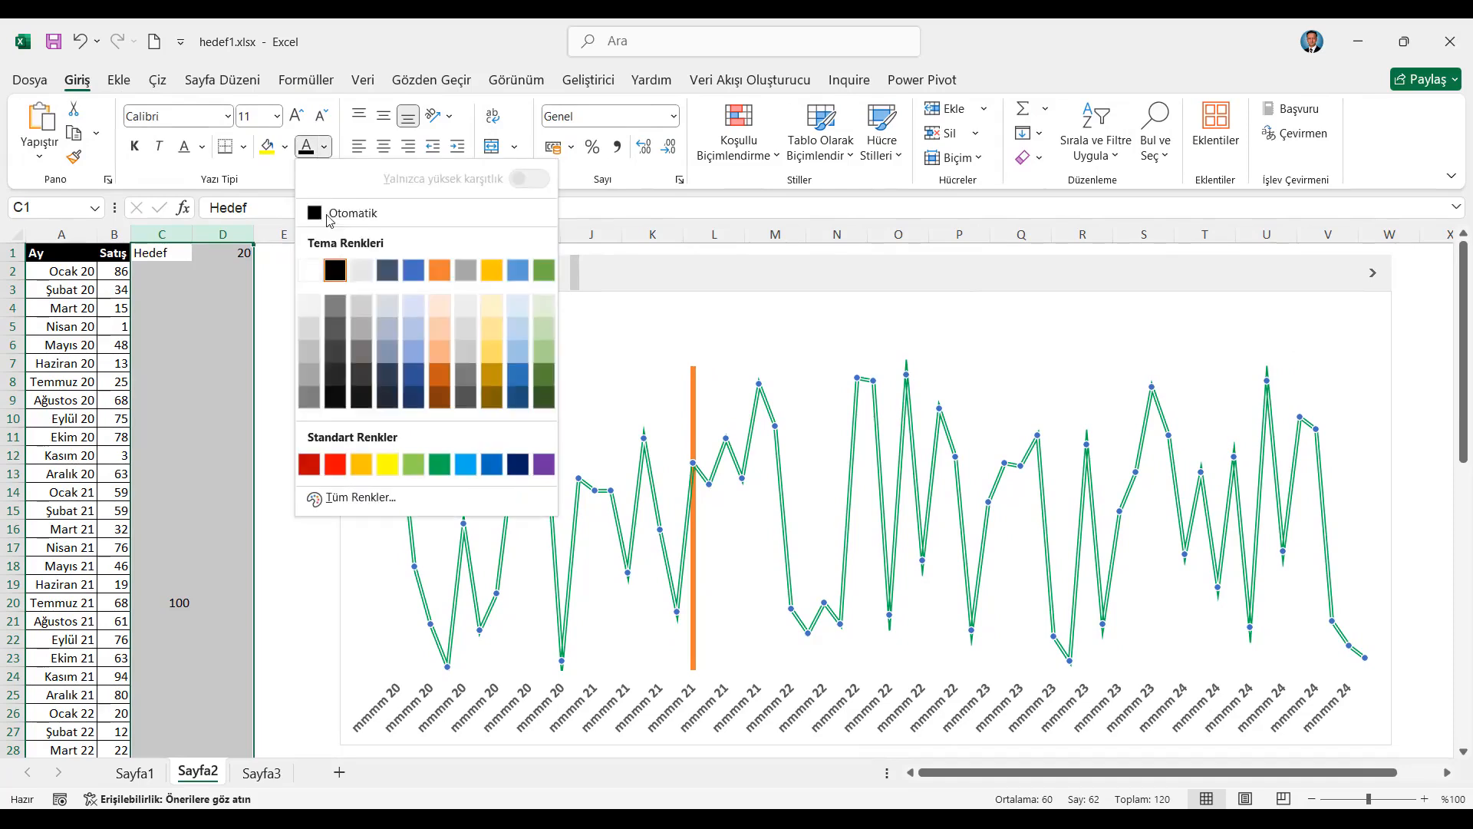
pyautogui.click(310, 271)
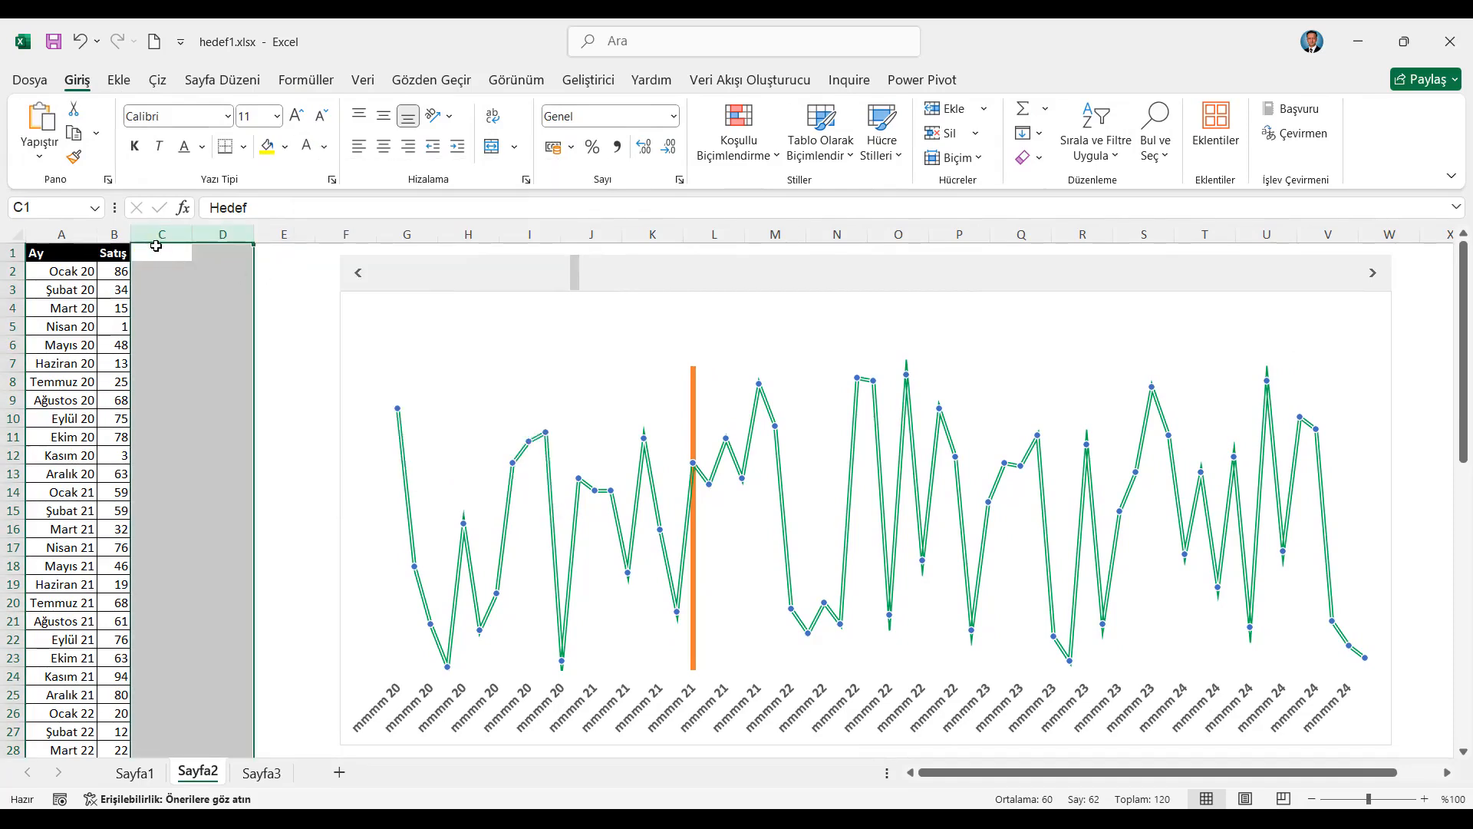
pyautogui.rightClick(170, 231)
pyautogui.click(253, 554)
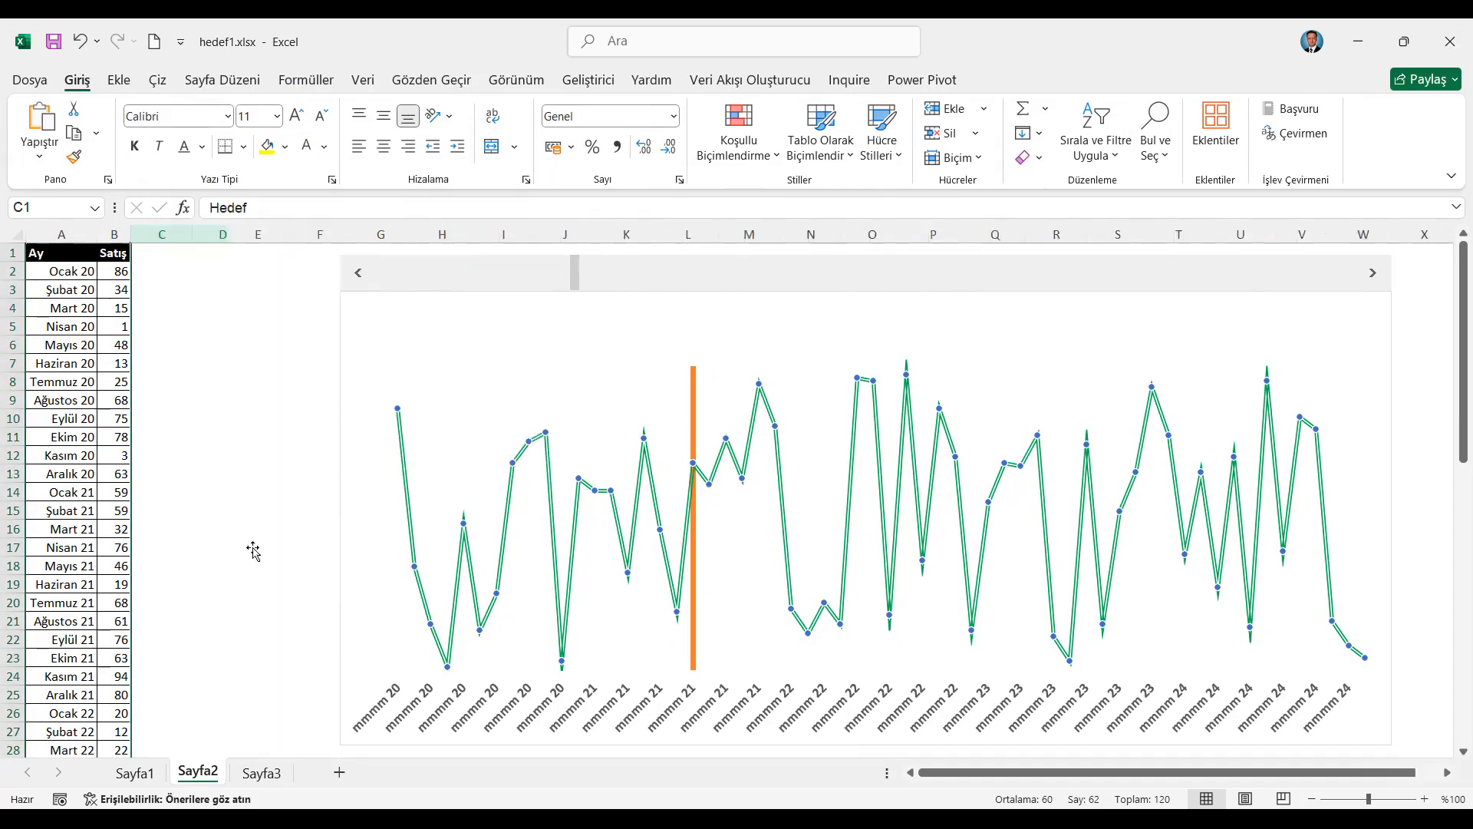
# Set the chart's hidden and empty cell options to show data from hidden rows and columns
pyautogui.click(441, 371)
pyautogui.rightClick(442, 370)
pyautogui.click(524, 498)
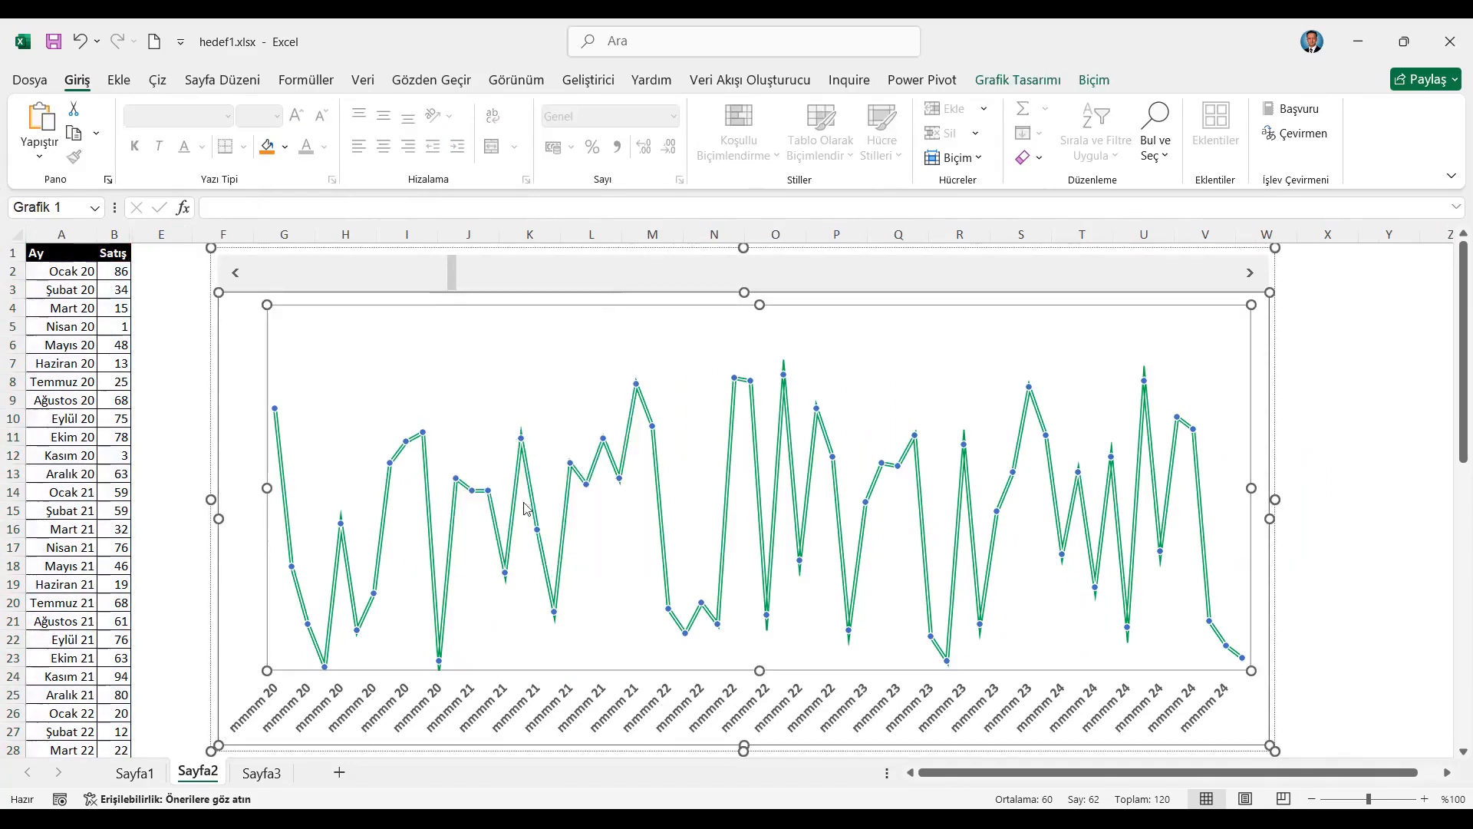
pyautogui.click(579, 698)
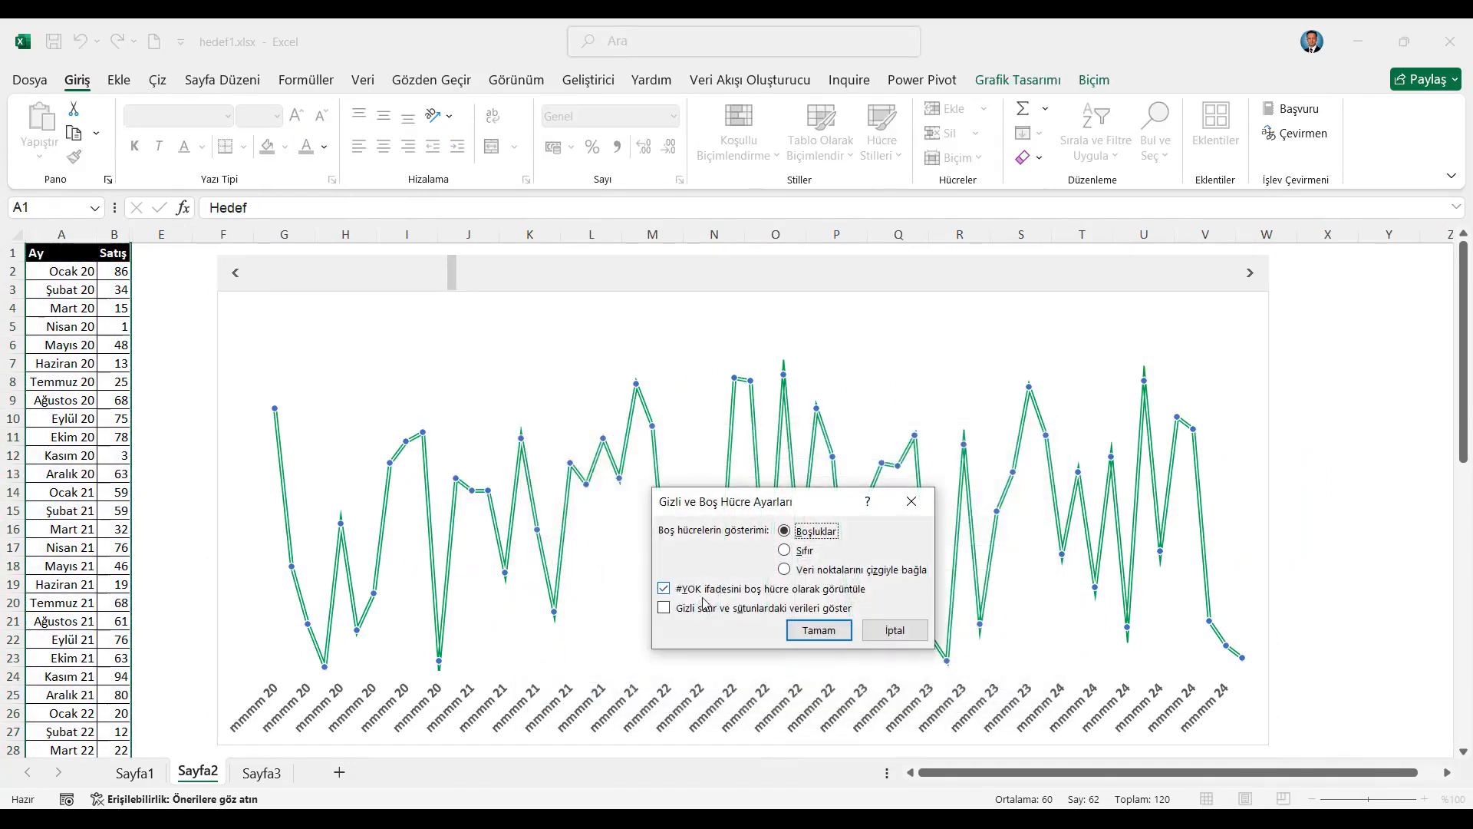
pyautogui.click(664, 609)
pyautogui.click(819, 630)
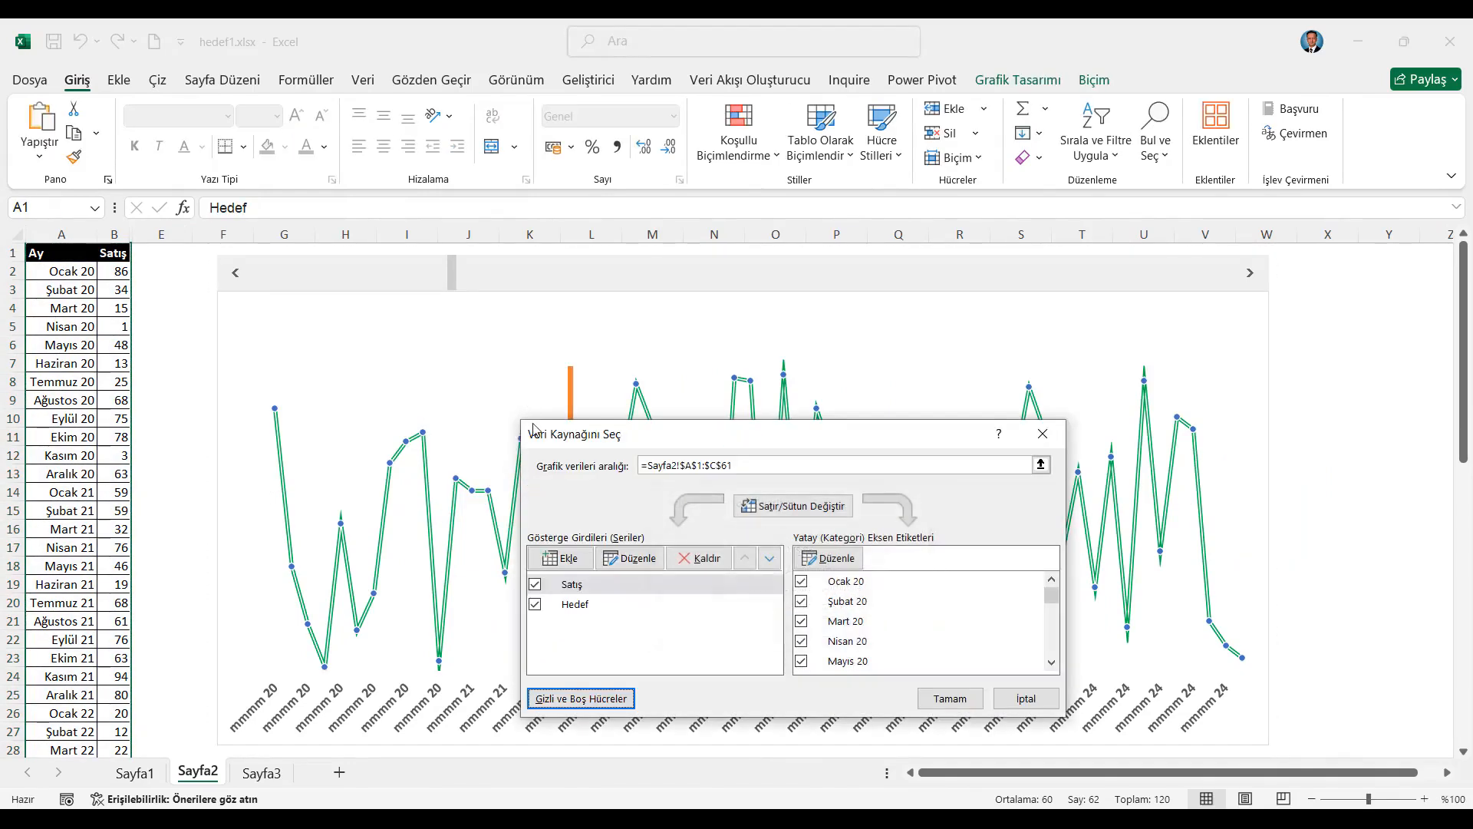
pyautogui.click(950, 697)
# Test the scroll bar by advancing the Hedef column along the chart
pyautogui.click(1350, 437)
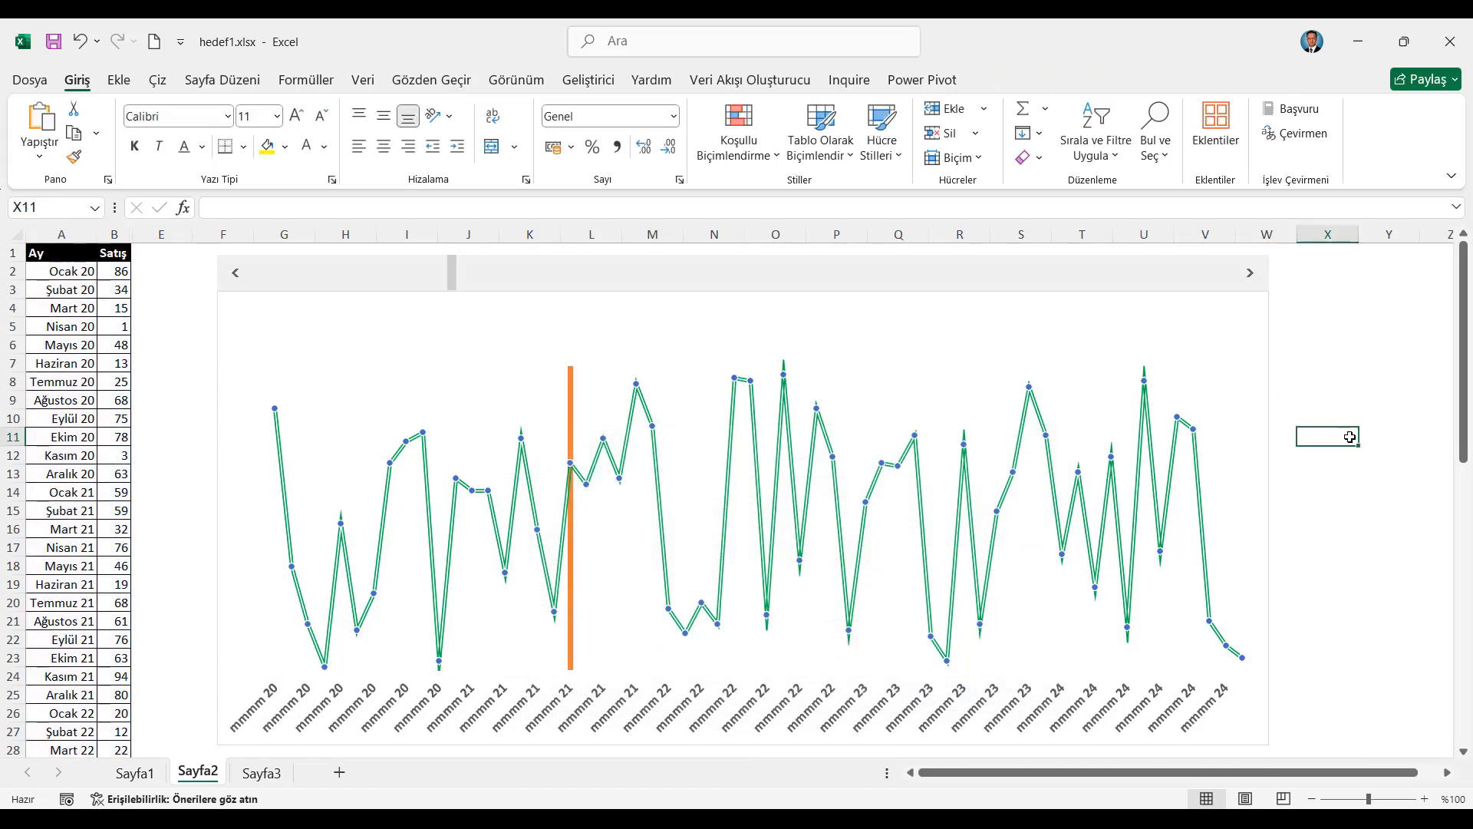
pyautogui.click(1251, 274)
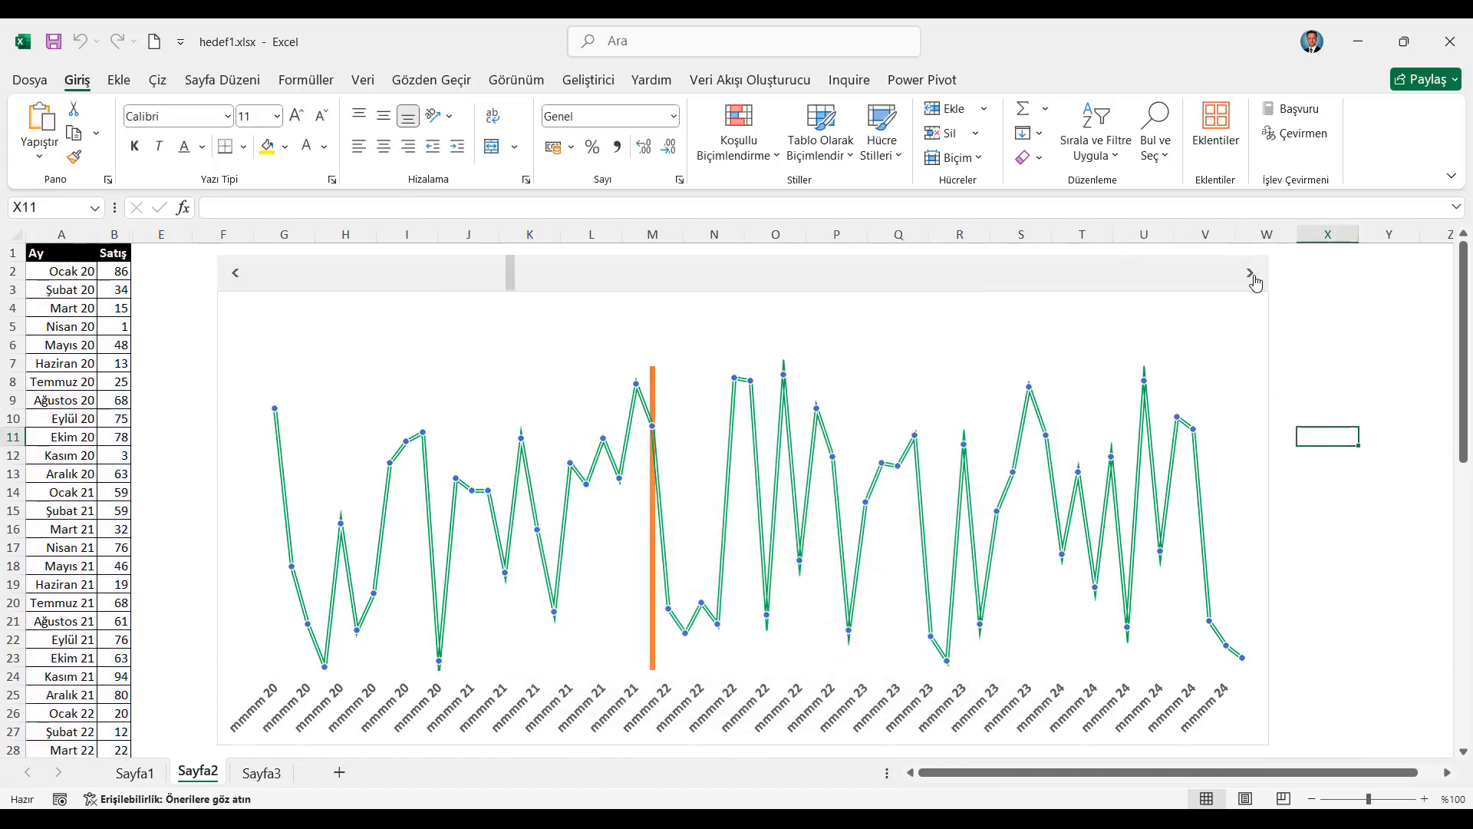
pyautogui.click(1341, 281)
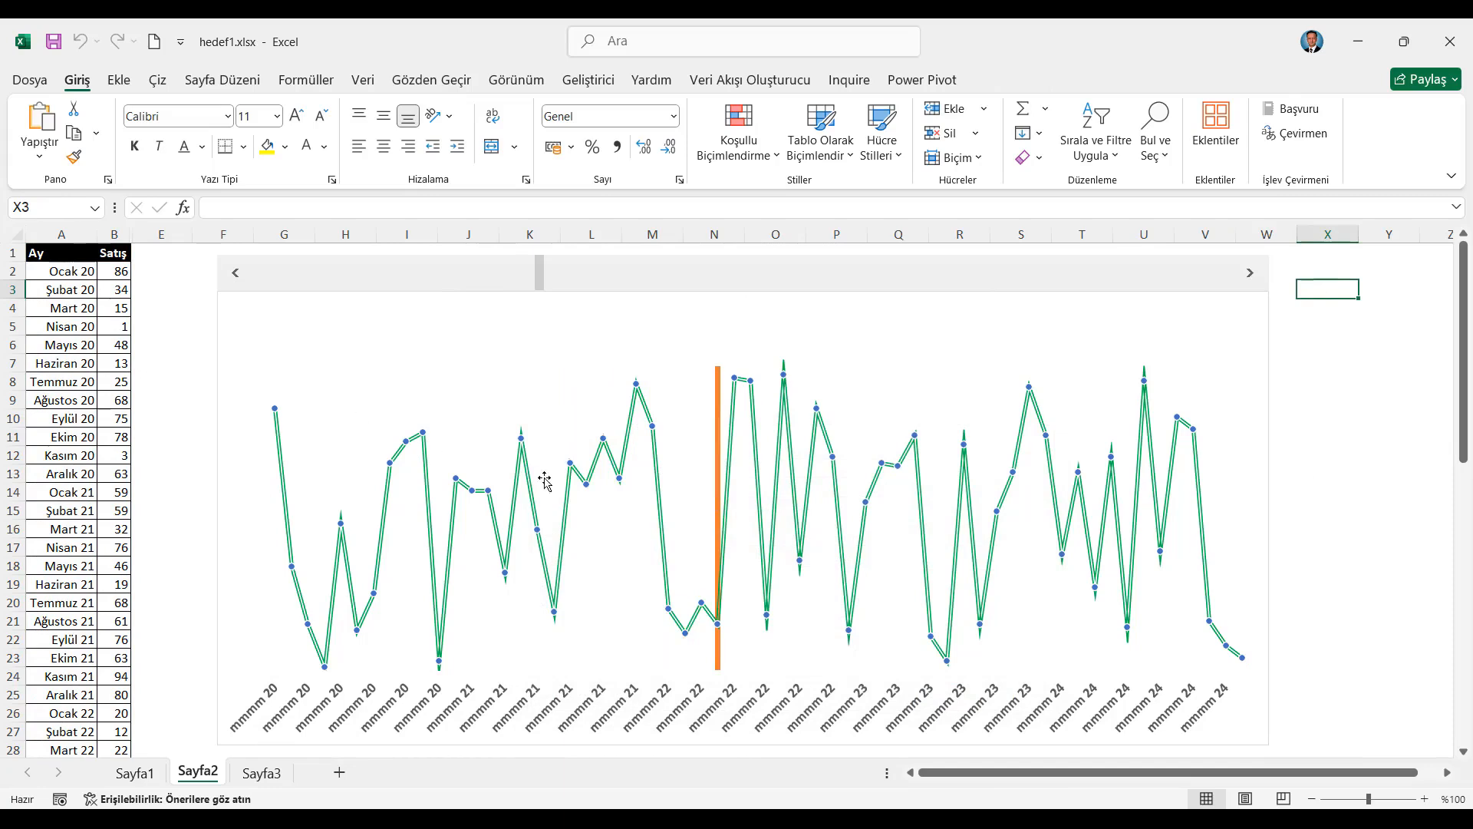
# Remove the markers from the Satış line by setting its marker option to Yok
pyautogui.click(522, 444)
pyautogui.rightClick(522, 443)
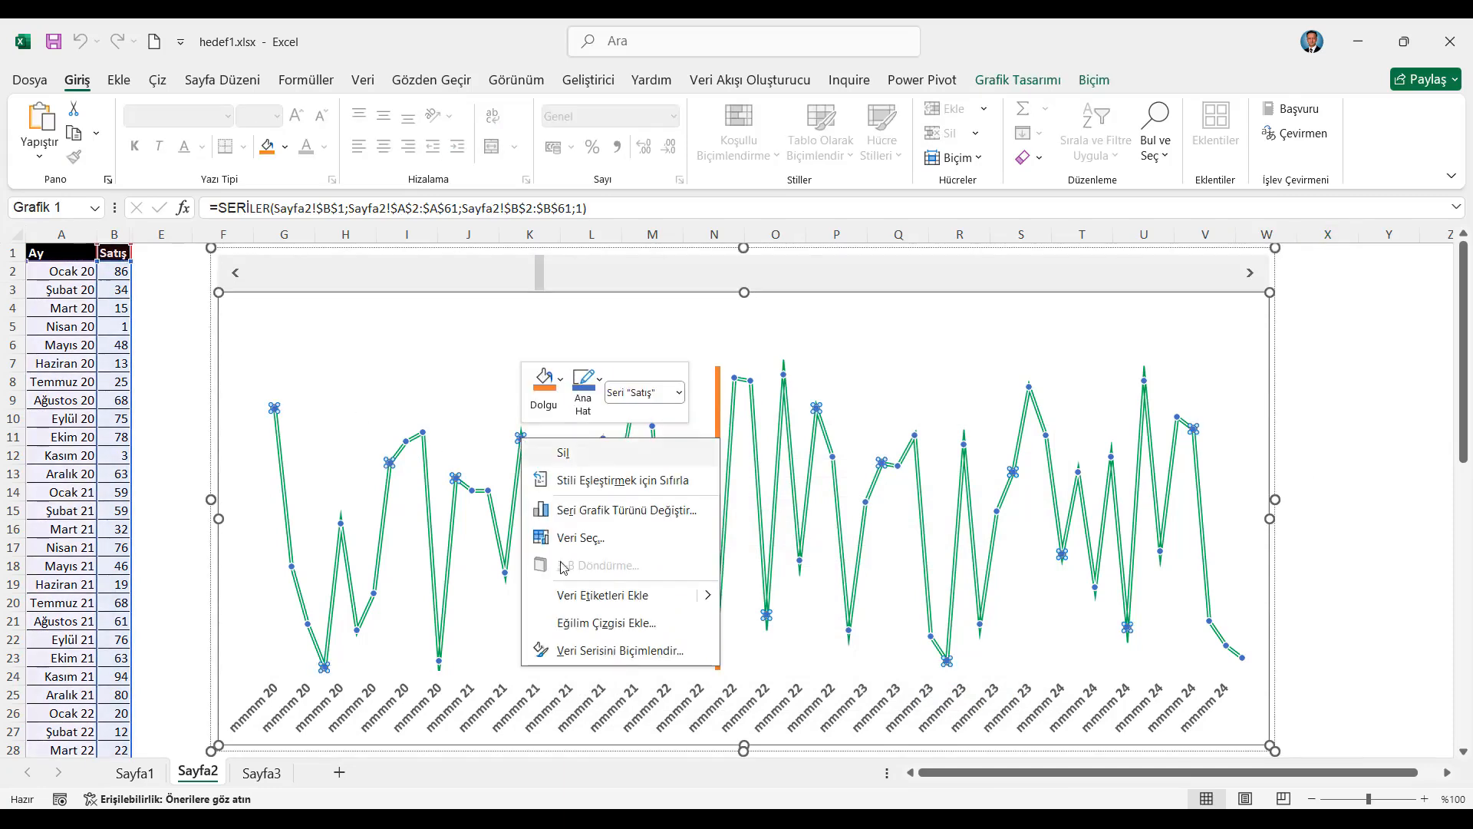
pyautogui.click(629, 649)
pyautogui.click(1165, 327)
pyautogui.click(1245, 372)
pyautogui.click(1224, 400)
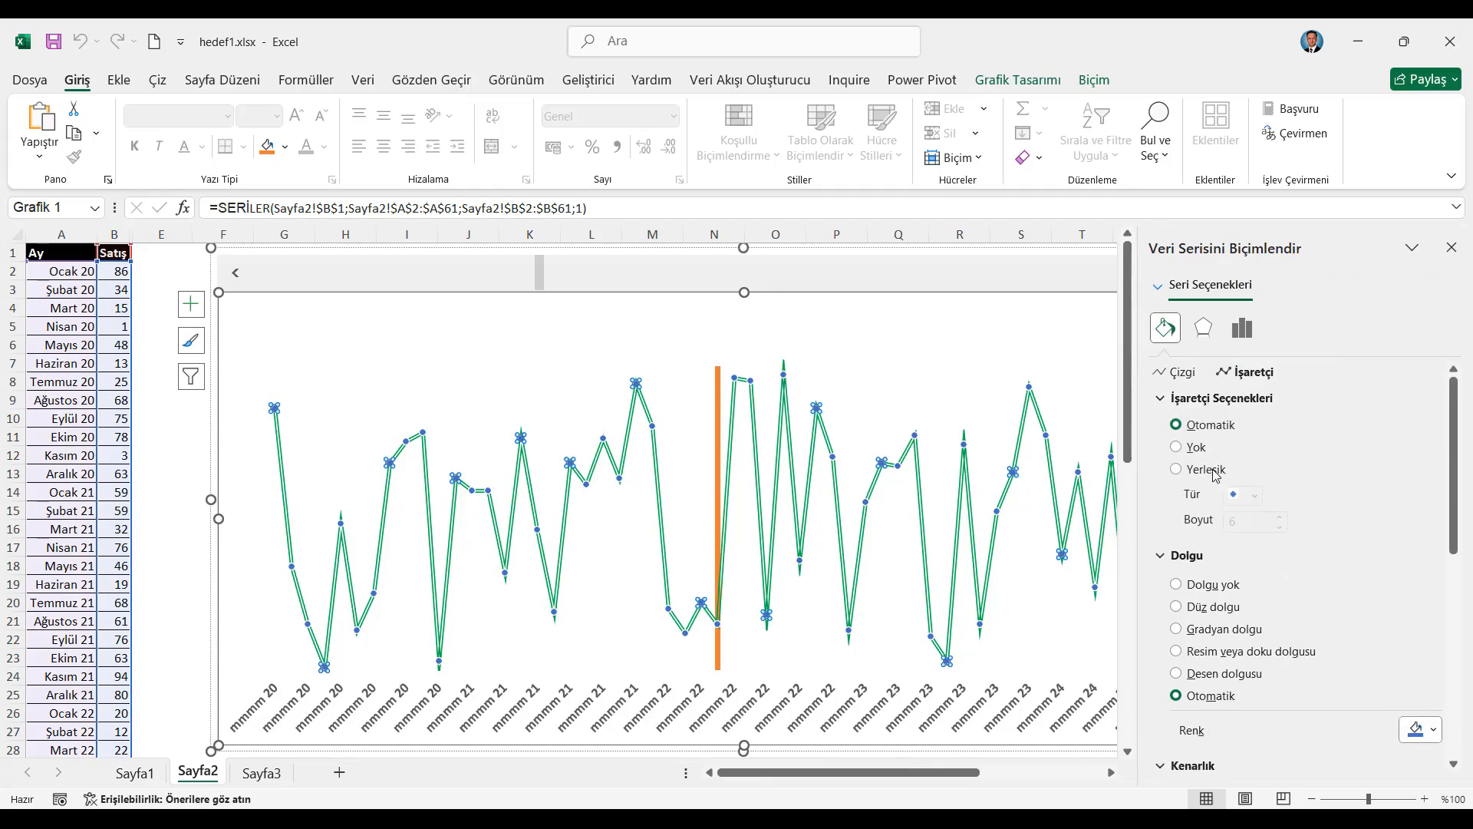
pyautogui.click(1452, 247)
pyautogui.click(192, 329)
pyautogui.hotkey('ctrl', 'Home')
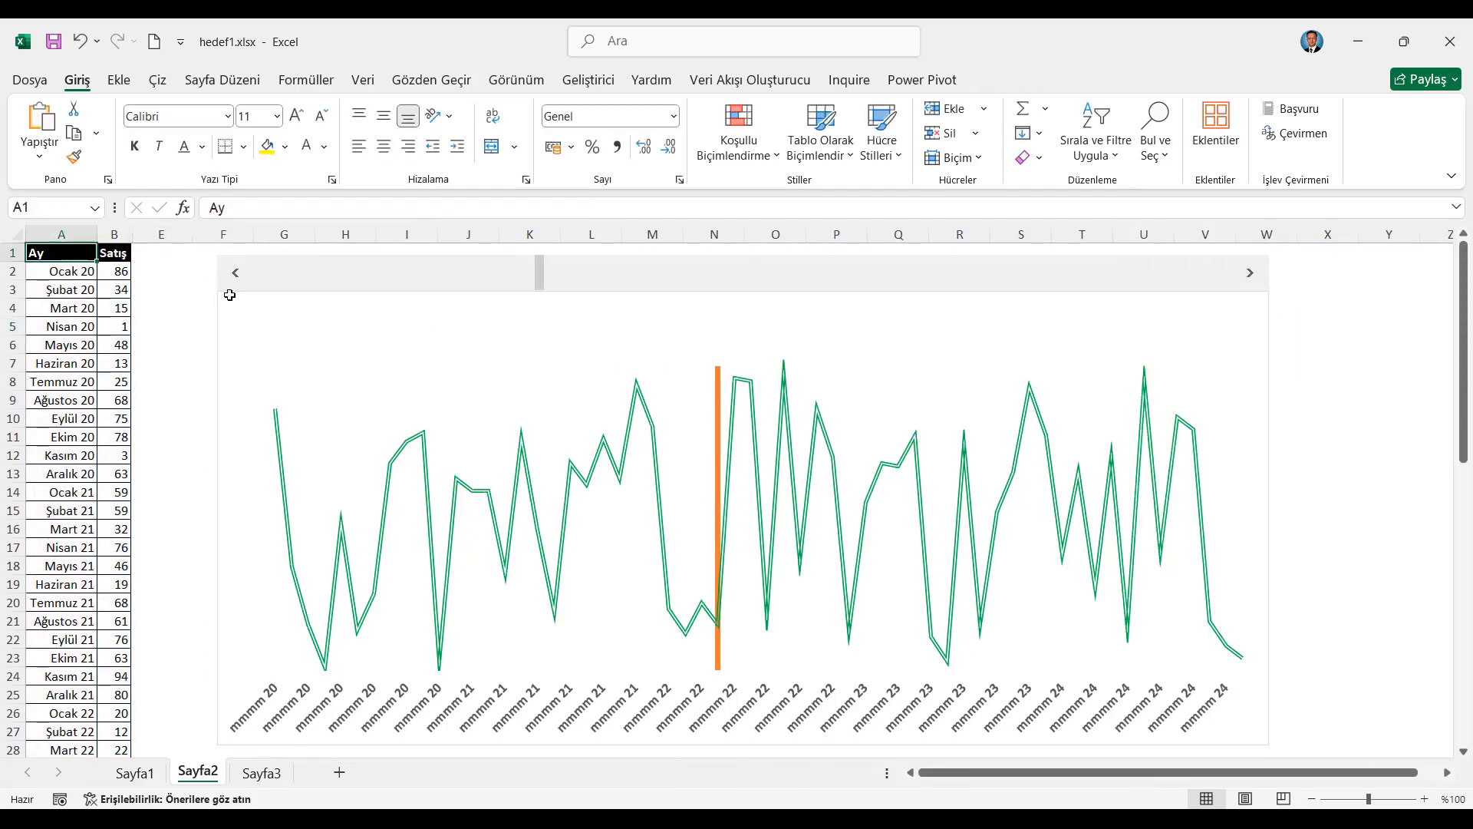
# Advance the Hedef column to Ocak 23 with the scroll bar and fill the Hedef series with solid red
pyautogui.click(1247, 278)
pyautogui.moveTo(1249, 280); pyautogui.dragTo(1248, 280)
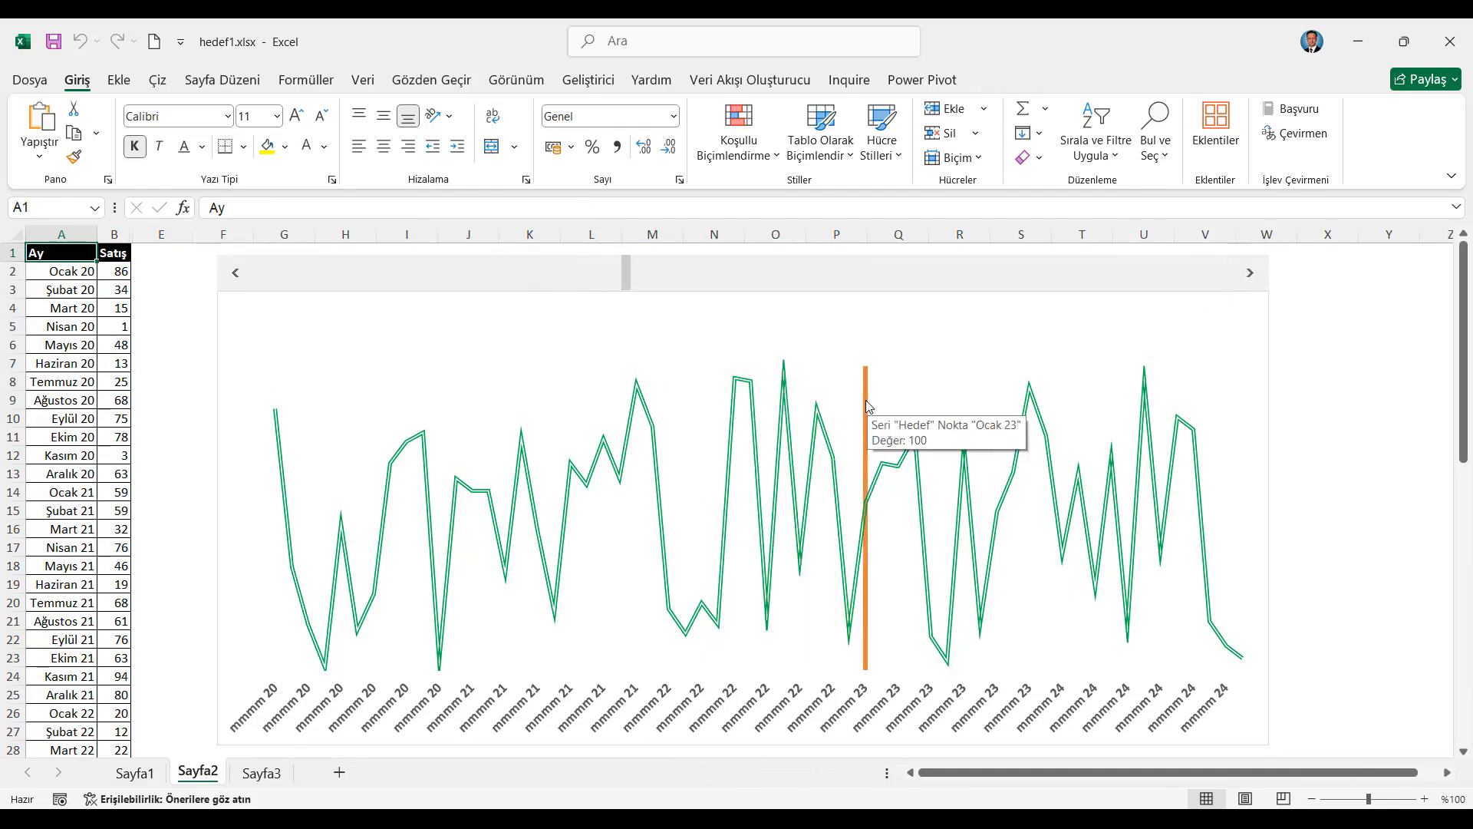
pyautogui.click(866, 399)
pyautogui.rightClick(865, 399)
pyautogui.click(939, 614)
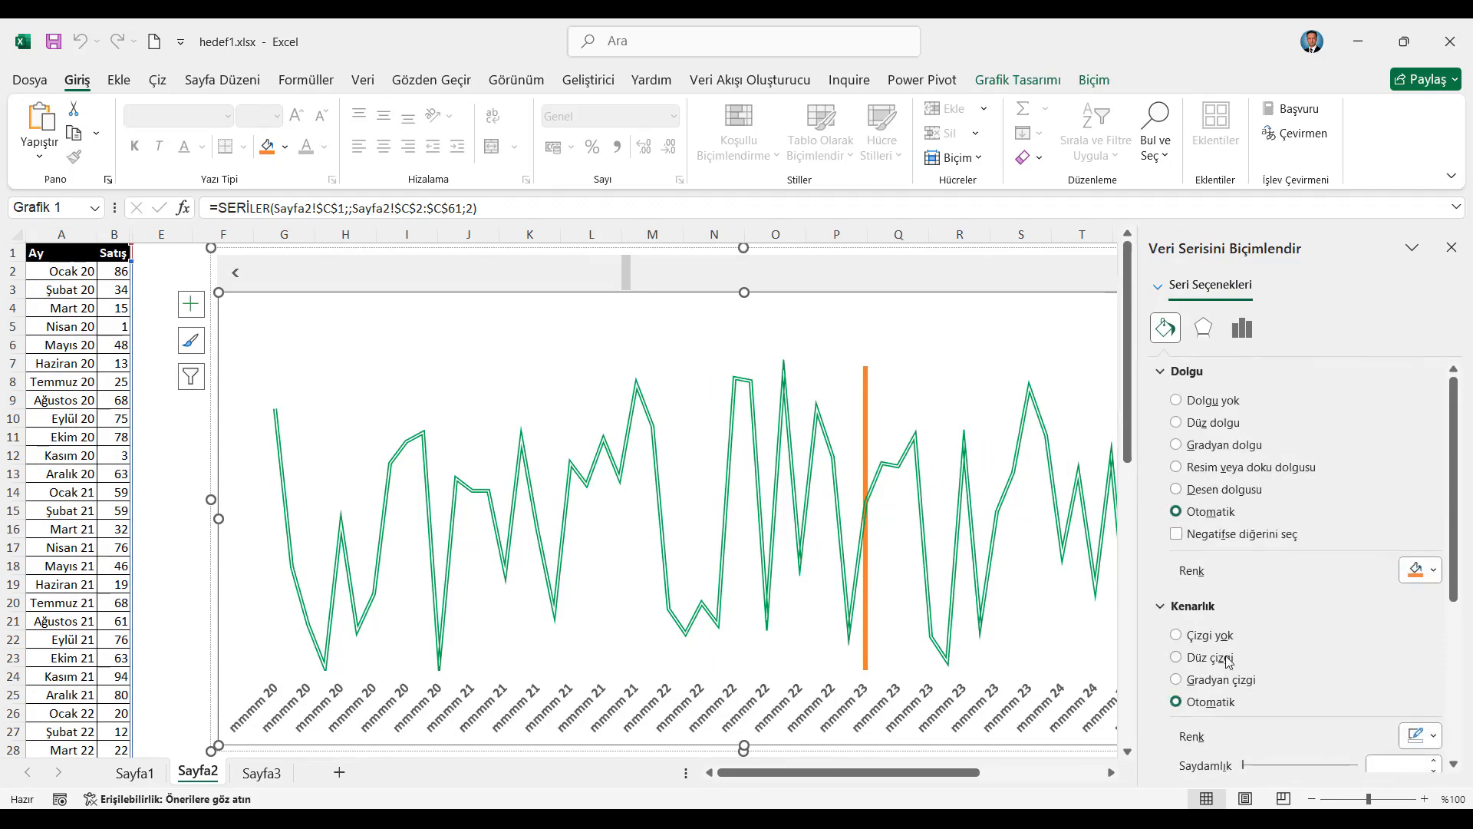
pyautogui.click(1421, 570)
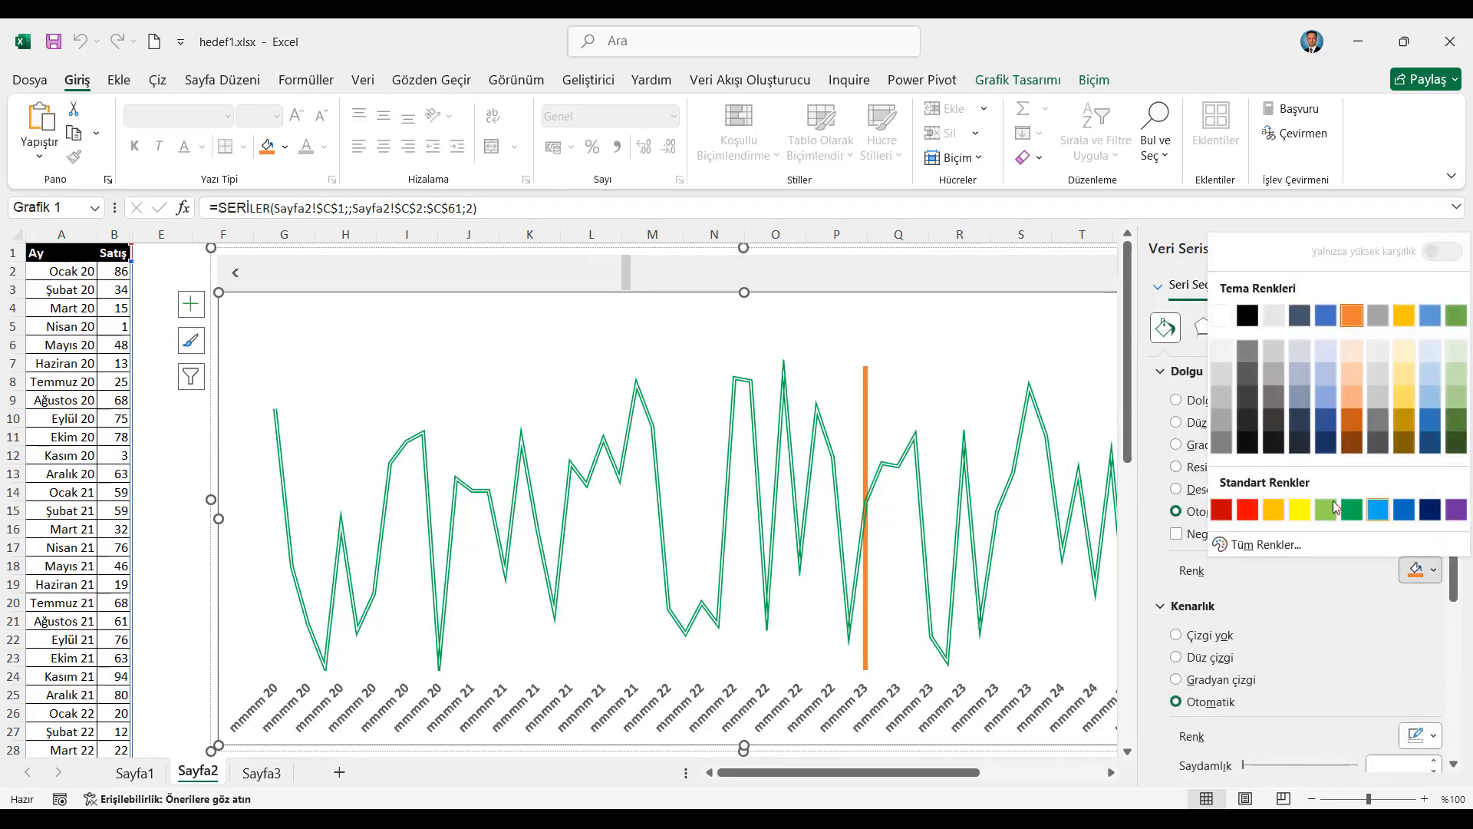
pyautogui.click(1247, 511)
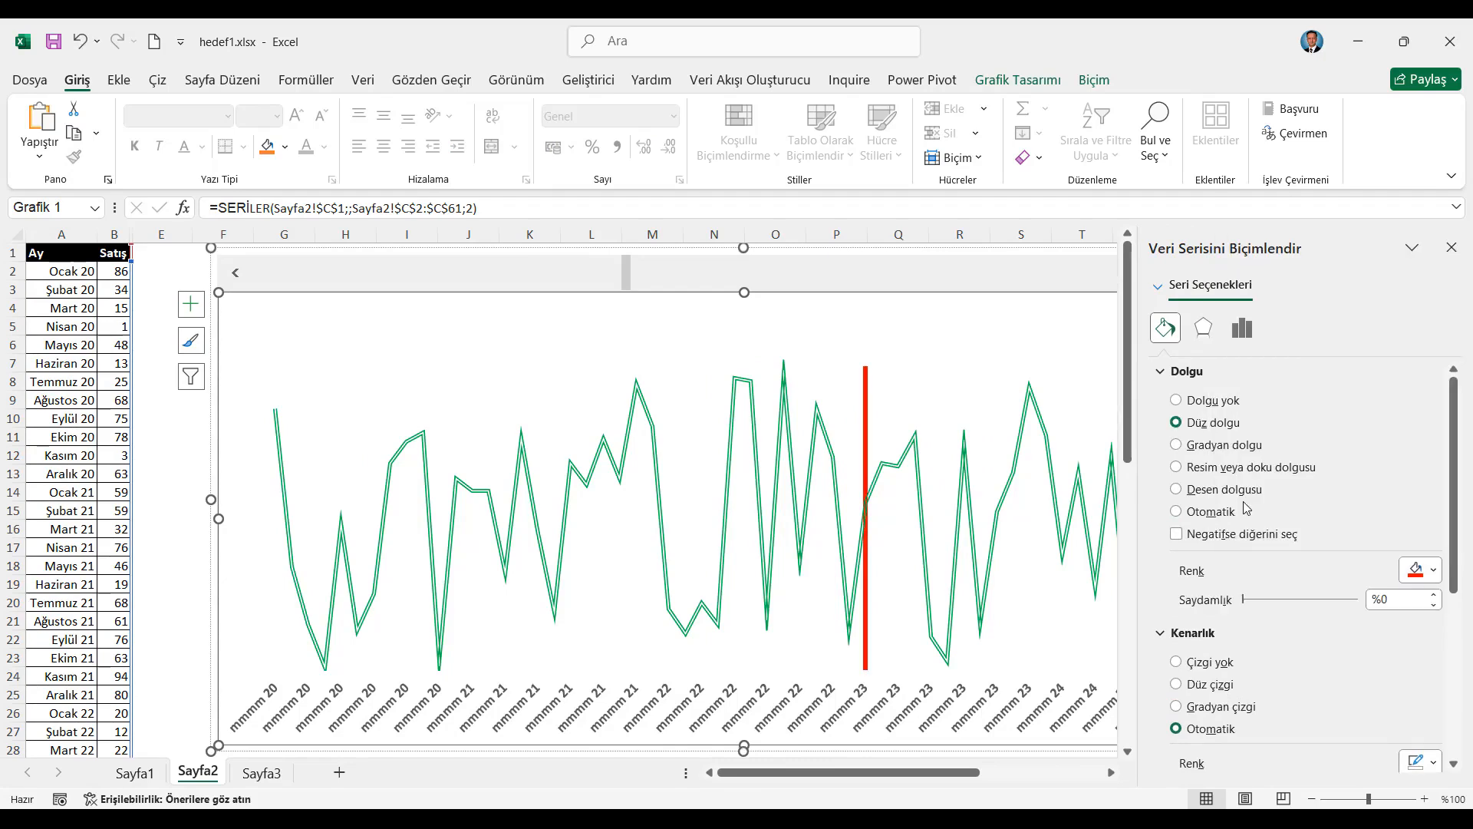
pyautogui.click(1453, 248)
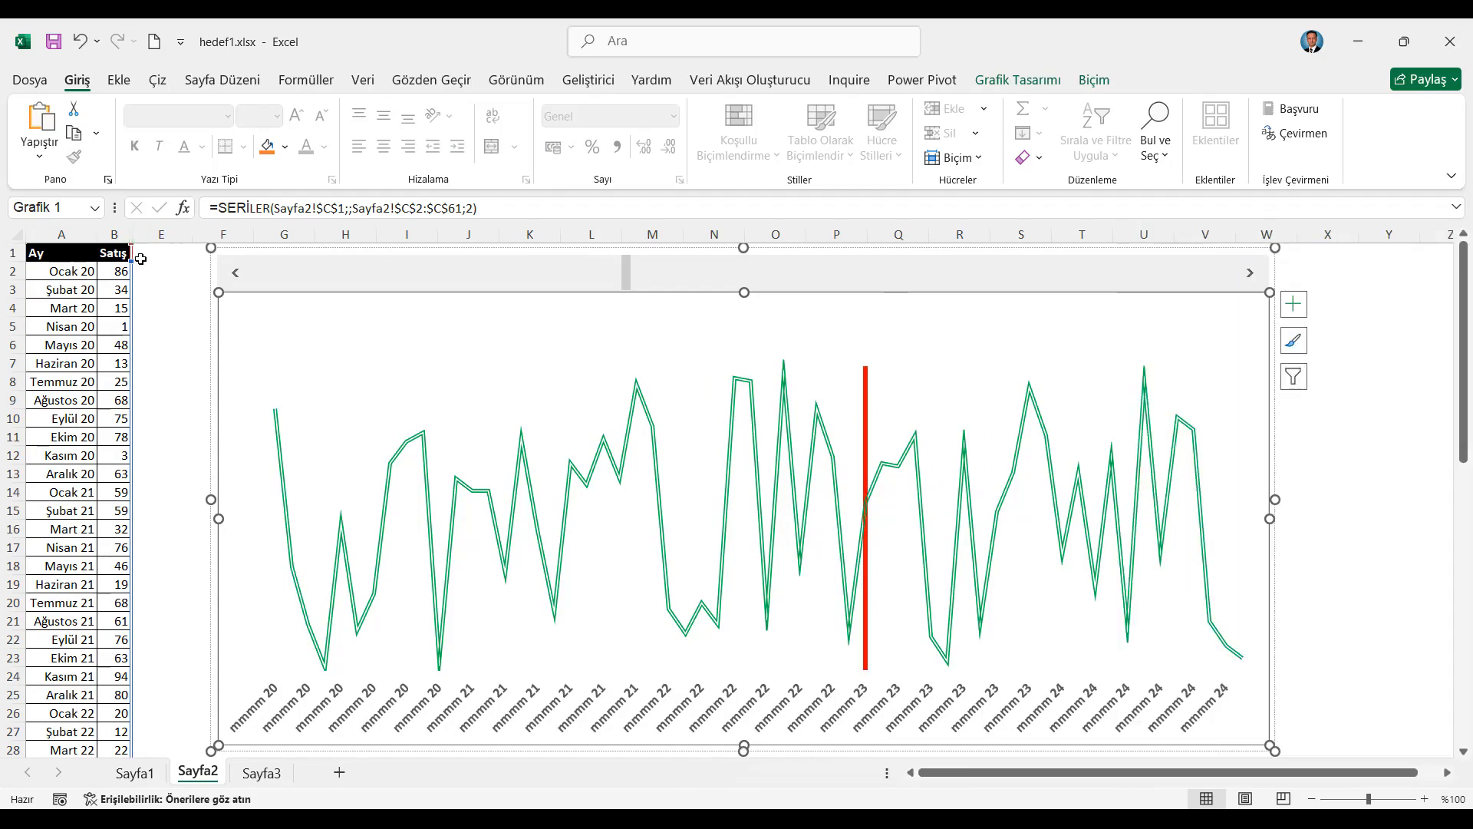
pyautogui.press('Escape')
# Step the red Hedef column forward towards the last months to test the scroll bar
pyautogui.click(1248, 276)
pyautogui.click(1248, 277)
pyautogui.click(1249, 277)
pyautogui.click(1251, 278)
pyautogui.click(1251, 277)
pyautogui.click(1250, 277)
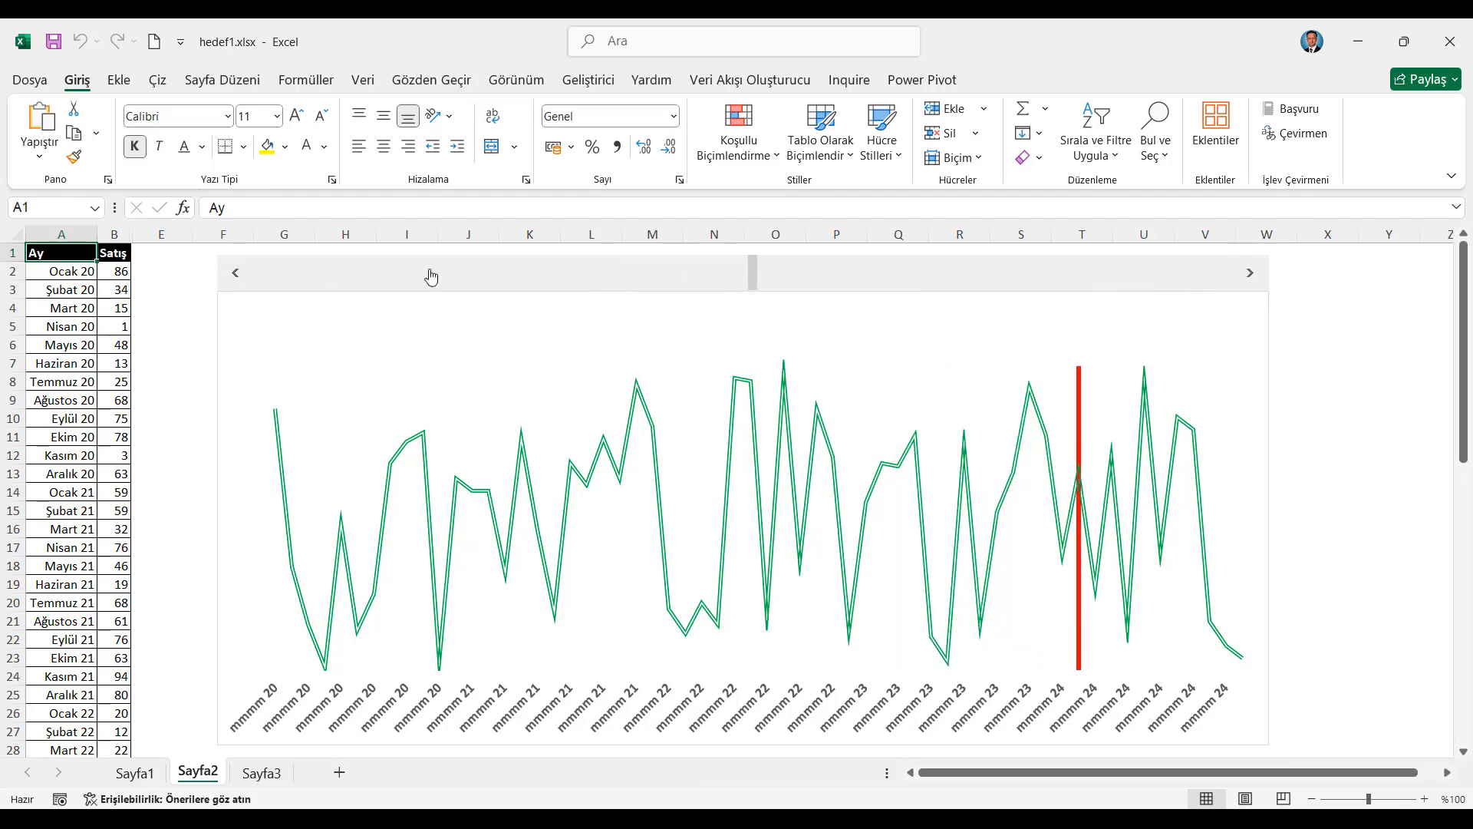
# Set the scroll bar's minimum value to 2 and its maximum value to 61 in its control format
pyautogui.rightClick(581, 278)
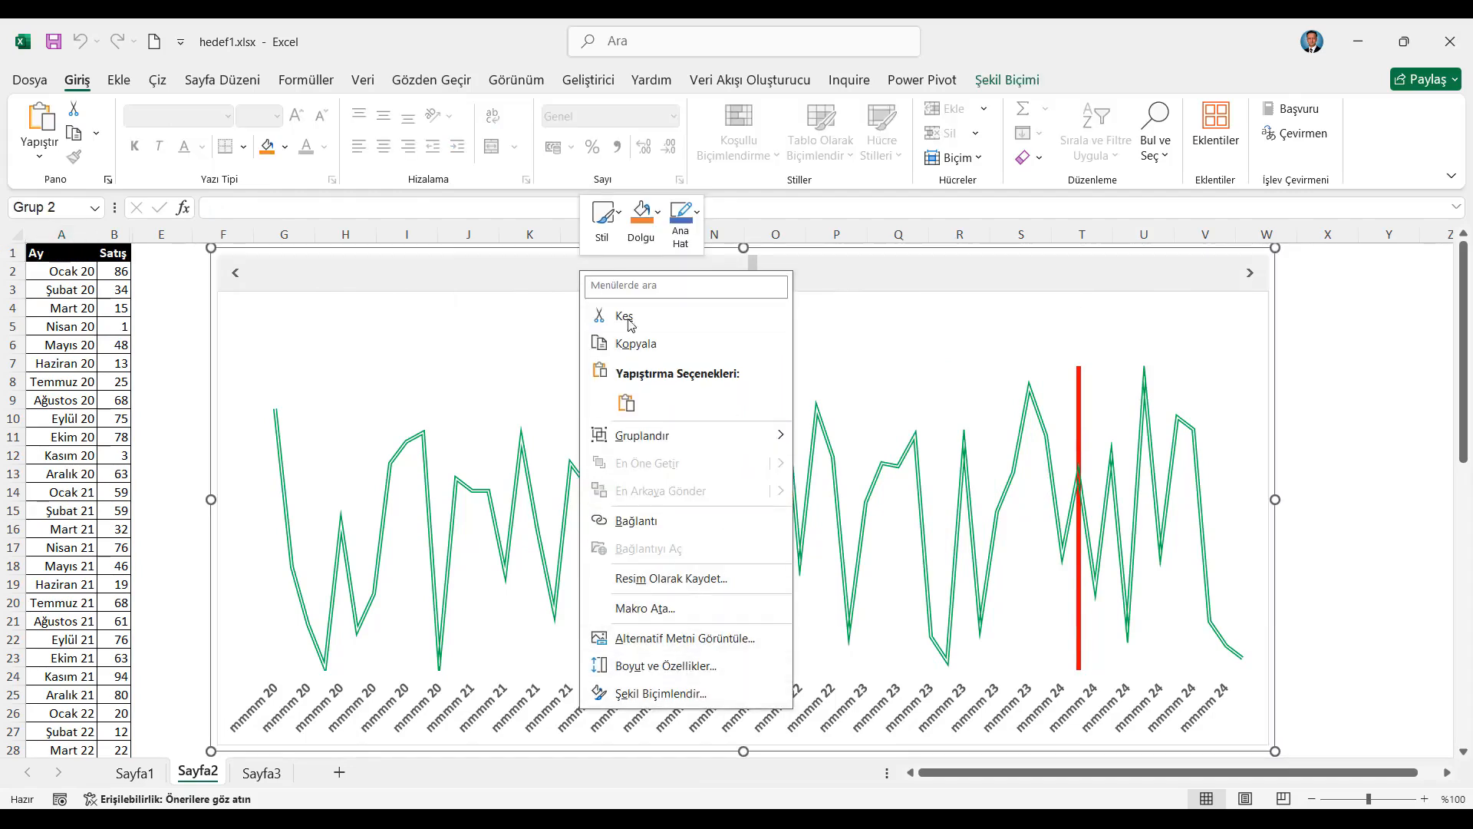
pyautogui.click(497, 284)
pyautogui.click(480, 277)
pyautogui.click(461, 279)
pyautogui.rightClick(461, 279)
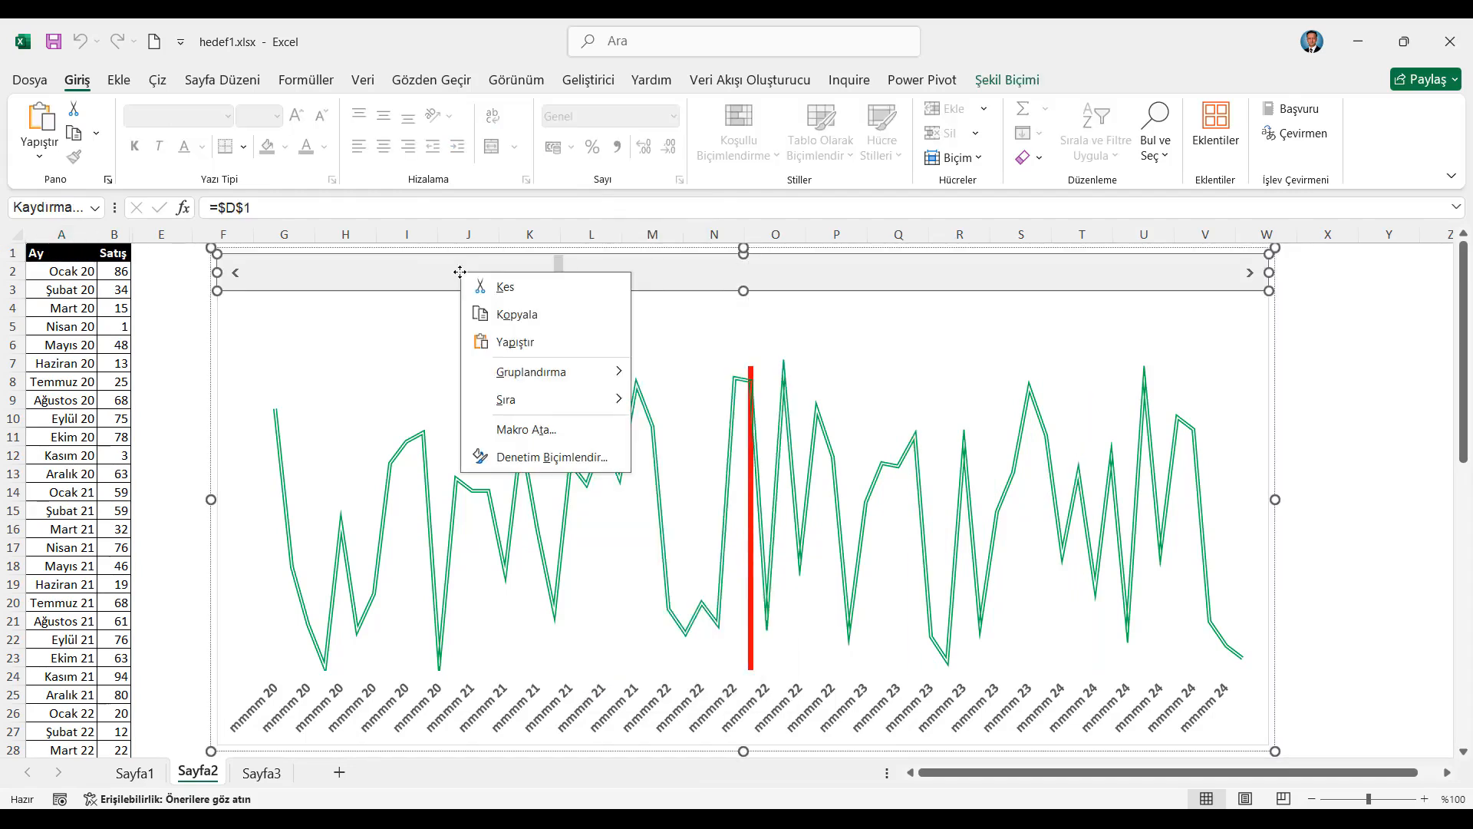
pyautogui.click(521, 466)
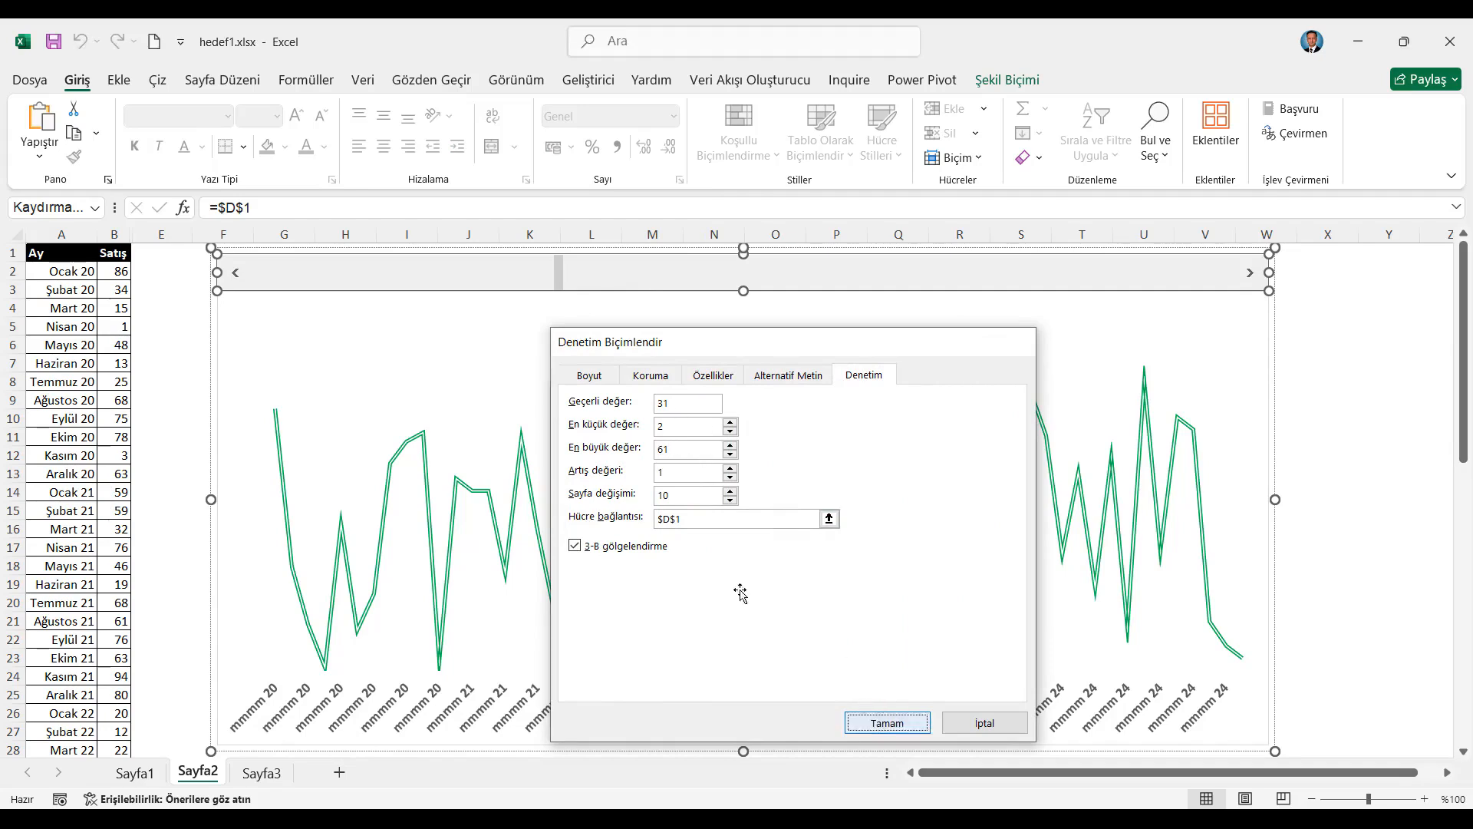
pyautogui.click(887, 723)
# Check the last row of the monthly sales data and run the Hedef column across the chart with the scroll bar
pyautogui.click(154, 470)
pyautogui.scroll(-11, 154, 476)
pyautogui.scroll(-5, 152, 624)
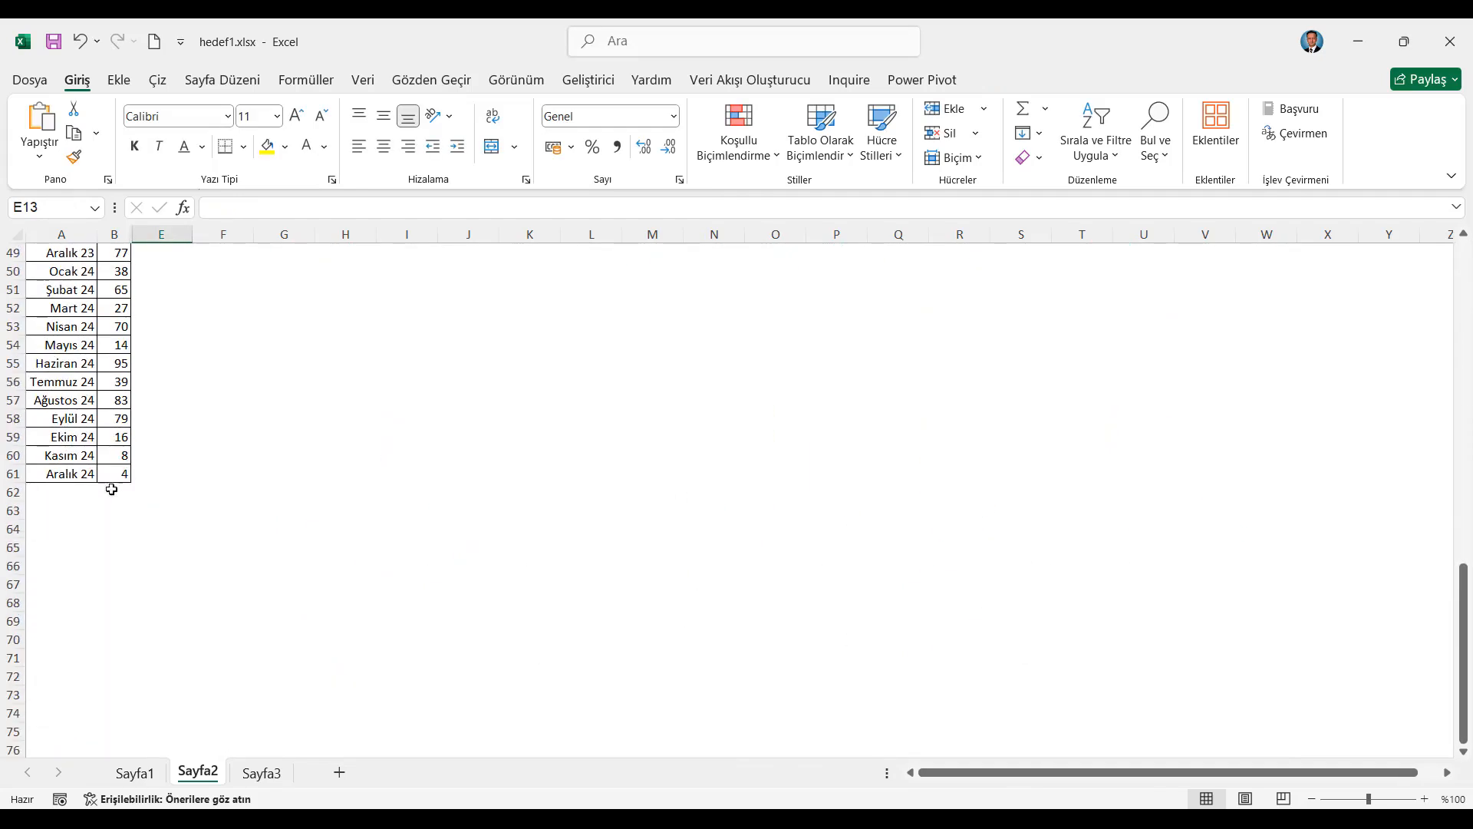
pyautogui.moveTo(108, 479); pyautogui.dragTo(42, 473)
pyautogui.scroll(16, 279, 451)
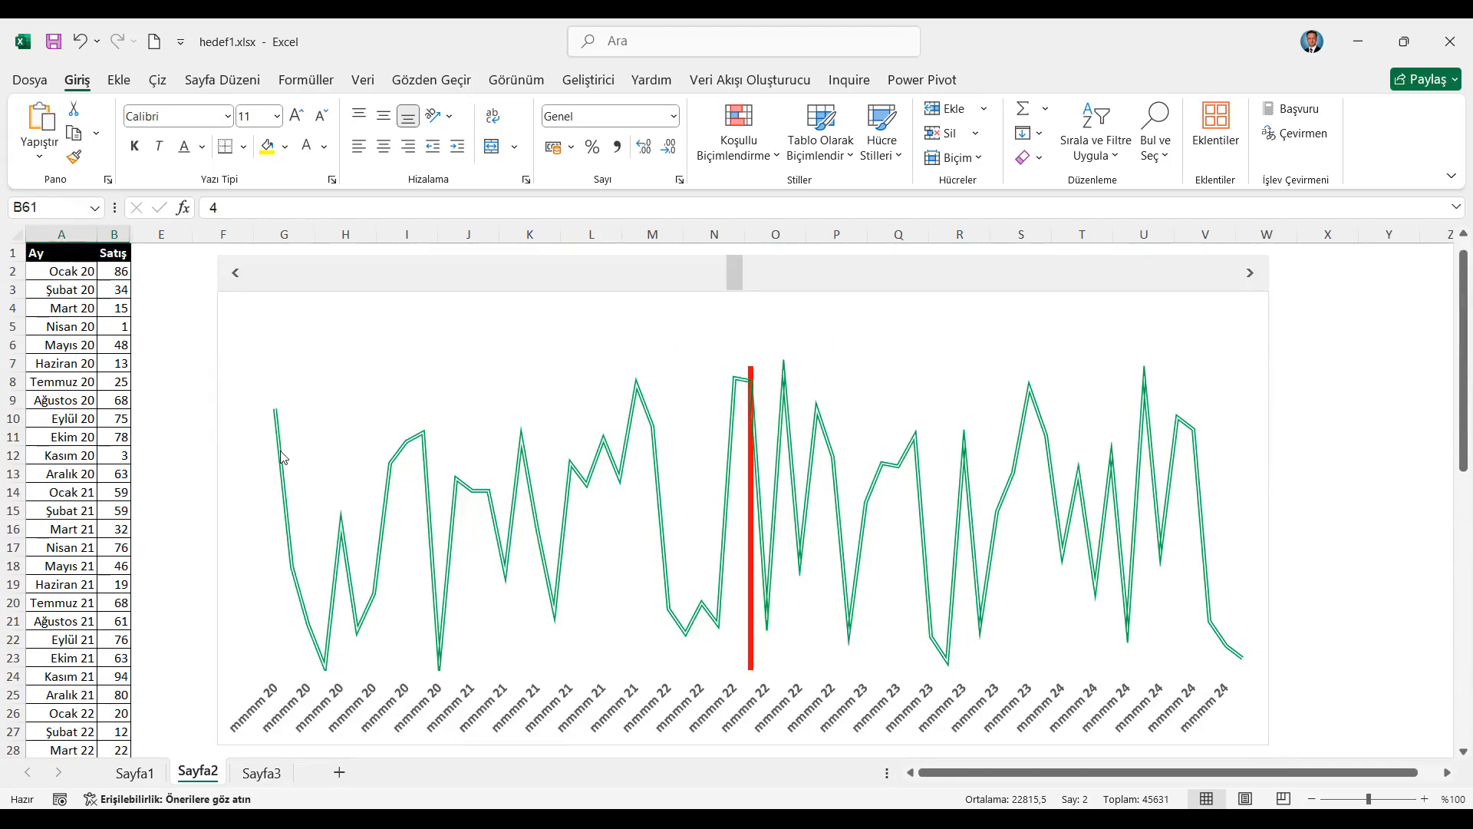
pyautogui.hotkey('ctrl', 'Home')
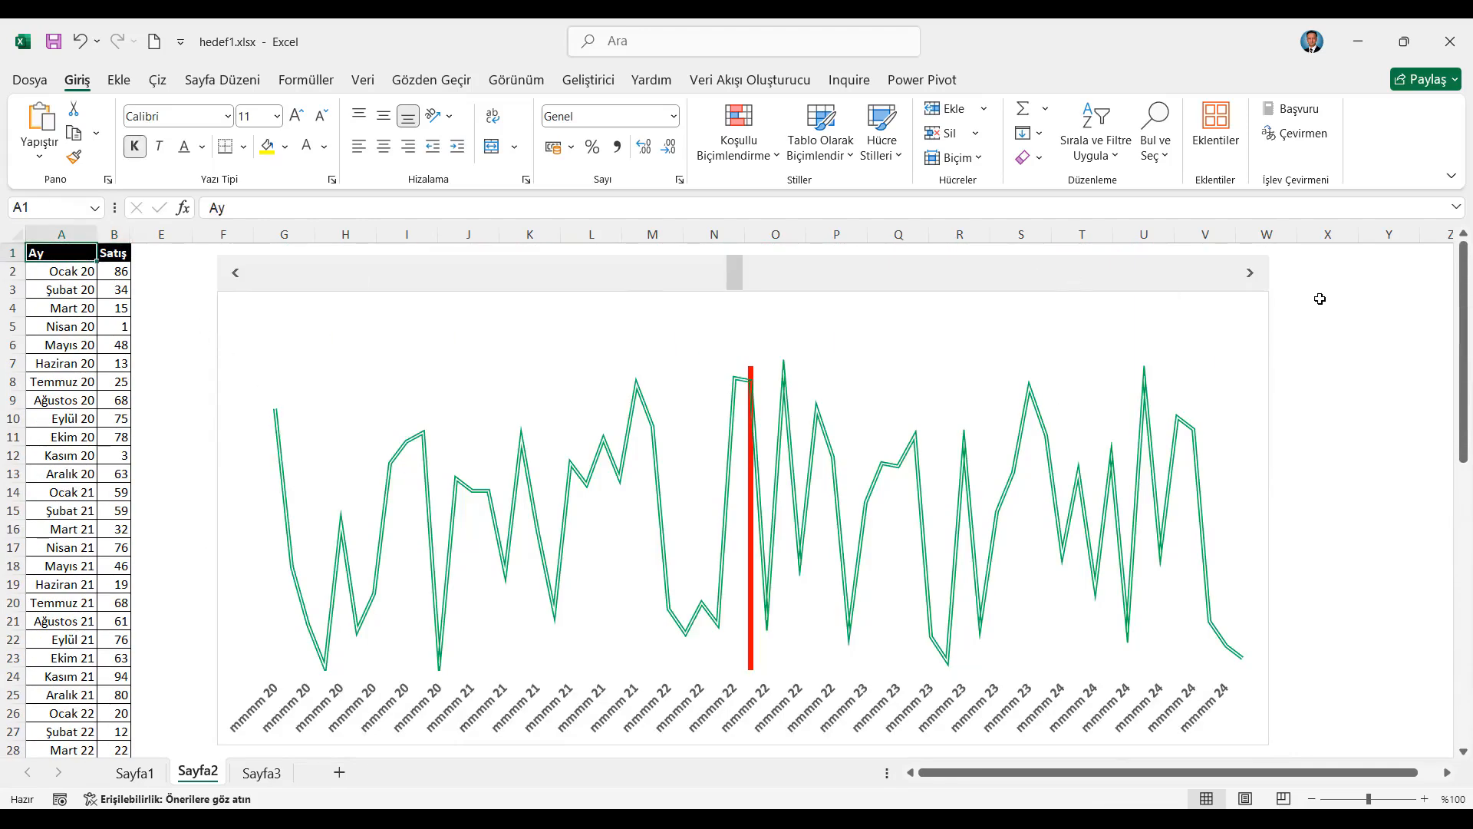
pyautogui.moveTo(1250, 275)
pyautogui.mouseDown()
pyautogui.moveTo(1022, 325)
pyautogui.moveTo(457, 278)
pyautogui.mouseUp()
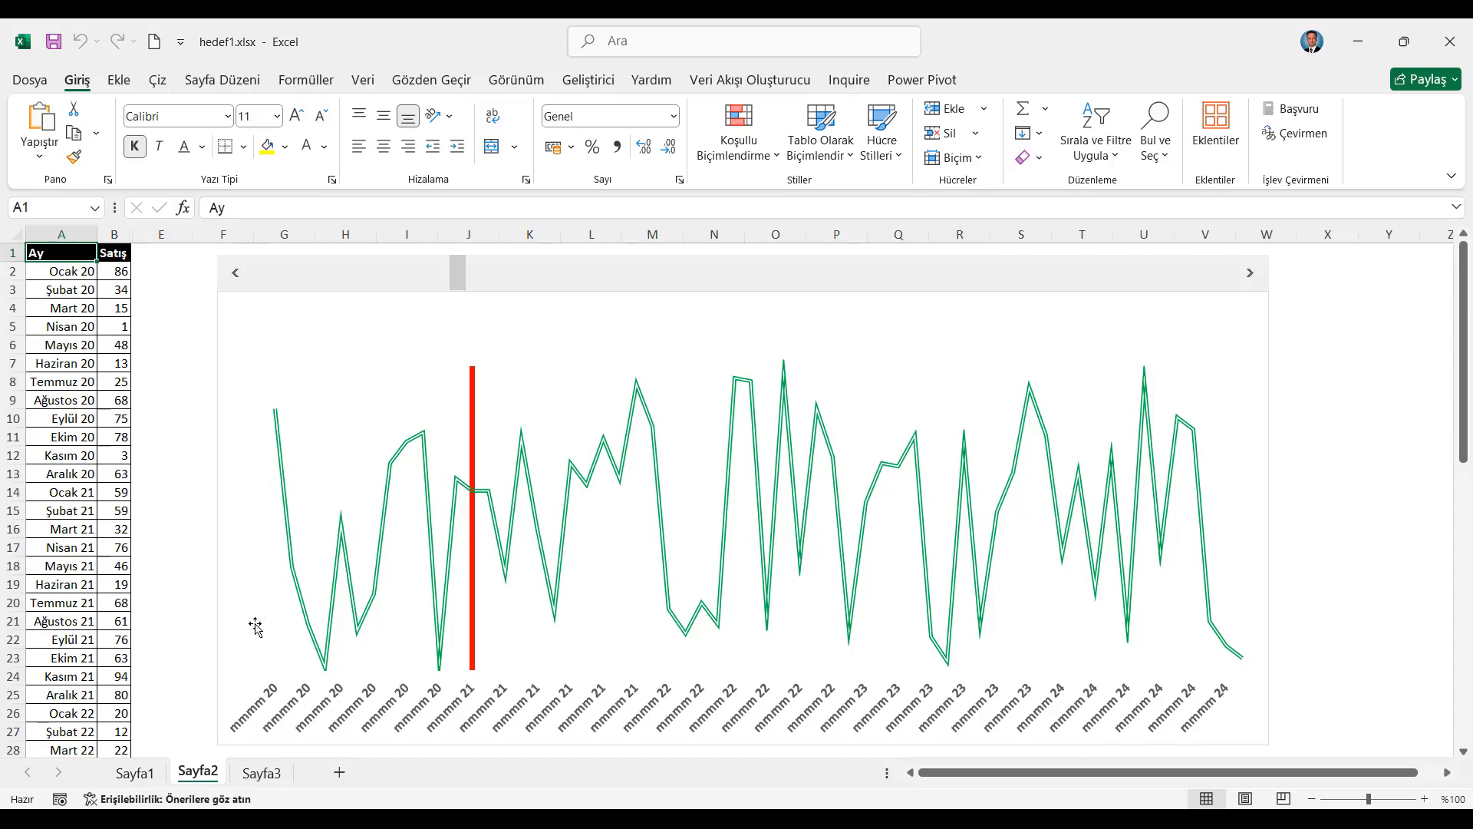
# Change the chart's horizontal axis type to Metin ekseni (text axis)
pyautogui.click(421, 721)
pyautogui.click(421, 722)
pyautogui.rightClick(420, 721)
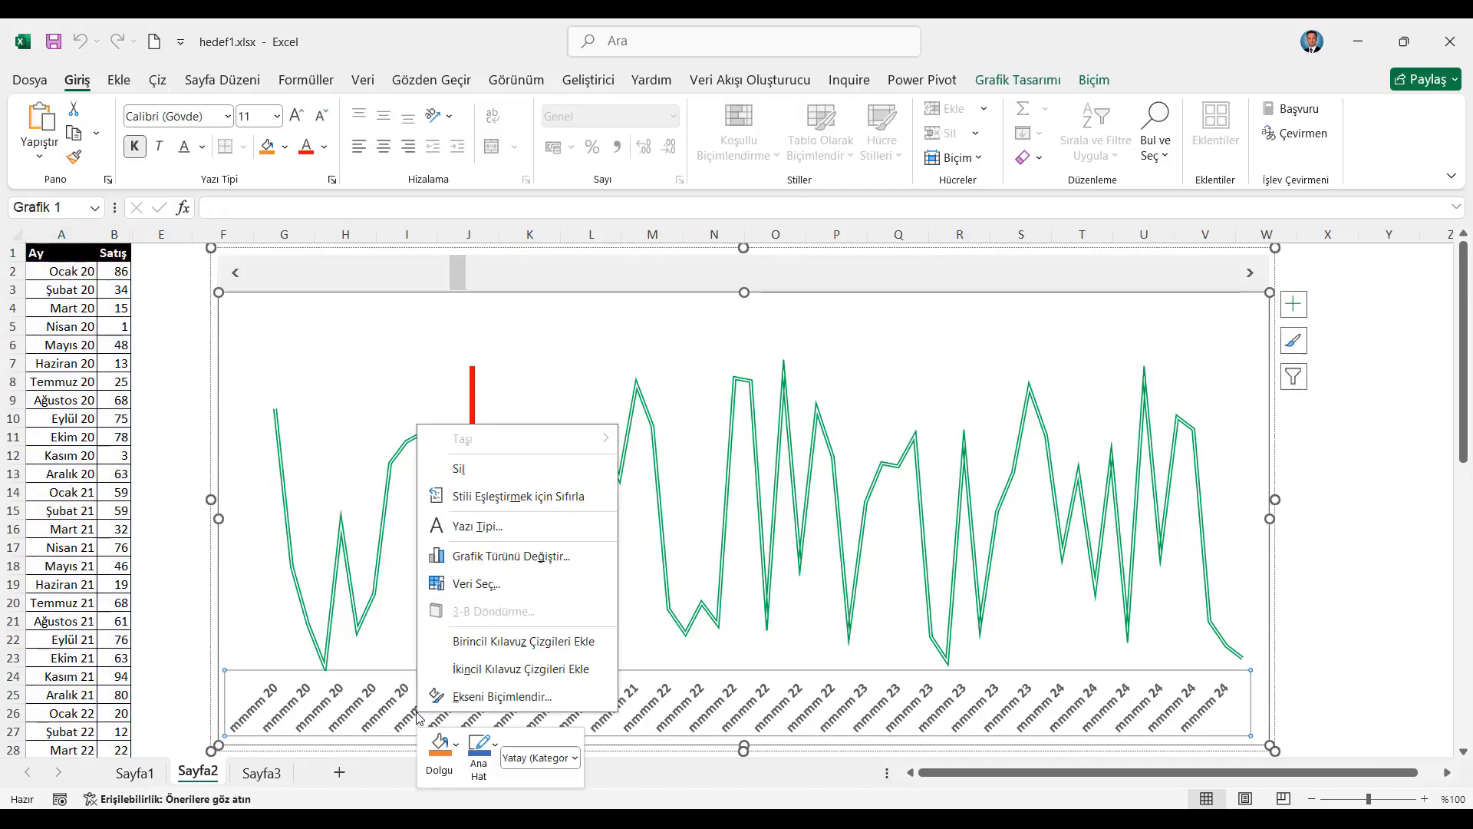
pyautogui.click(522, 696)
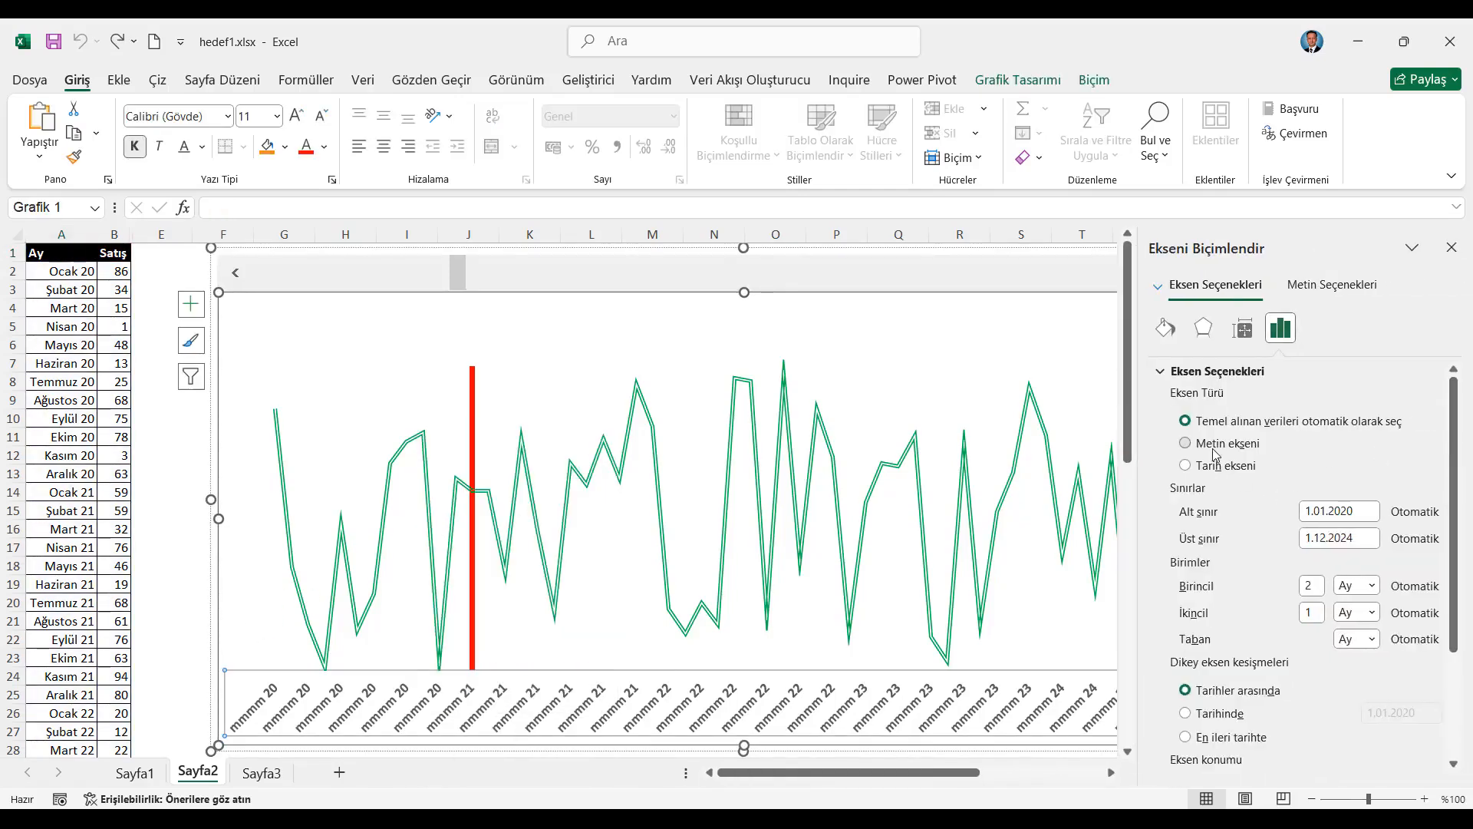
pyautogui.click(1213, 450)
pyautogui.click(1452, 248)
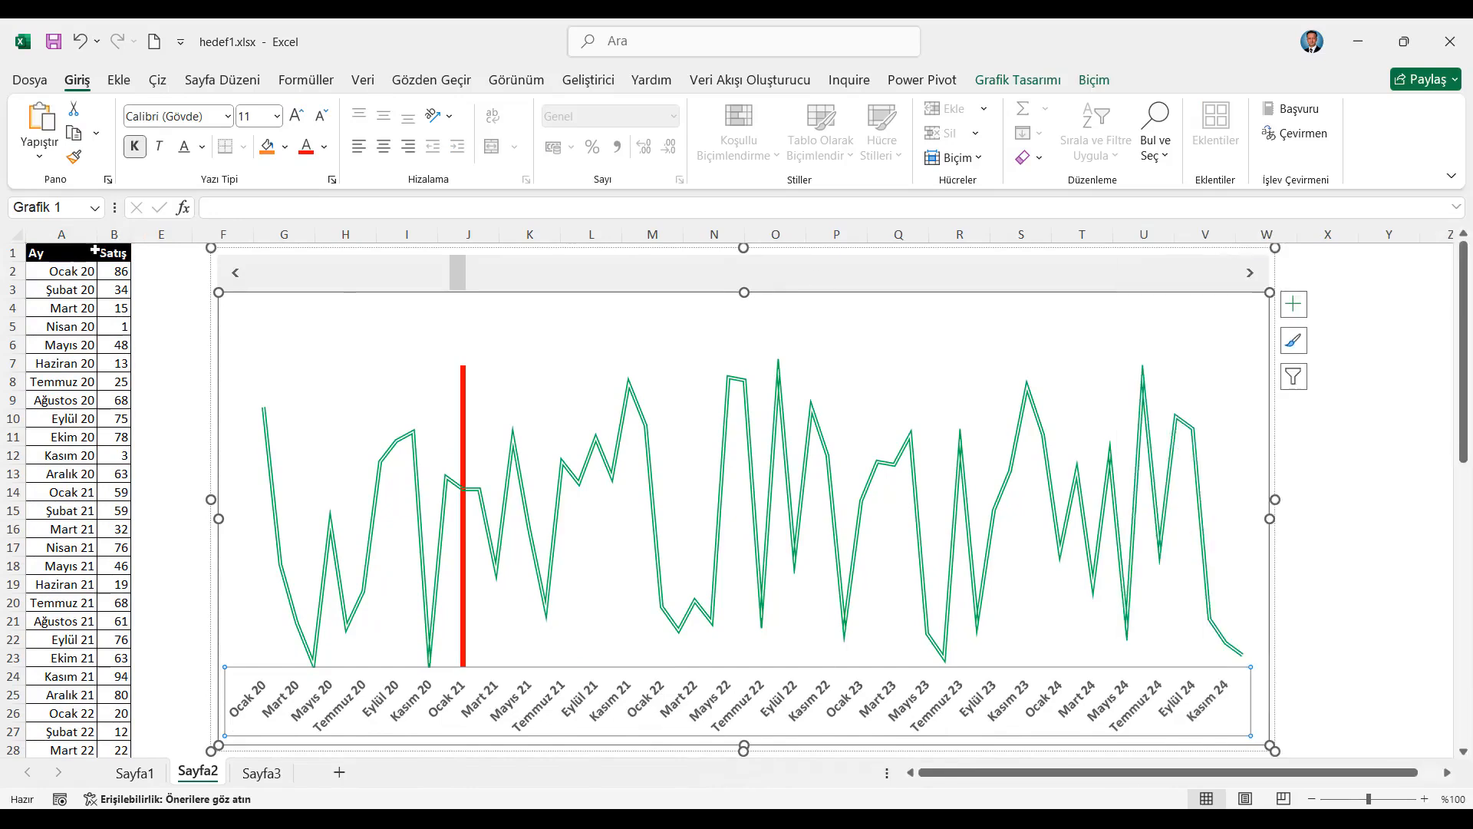
pyautogui.click(94, 251)
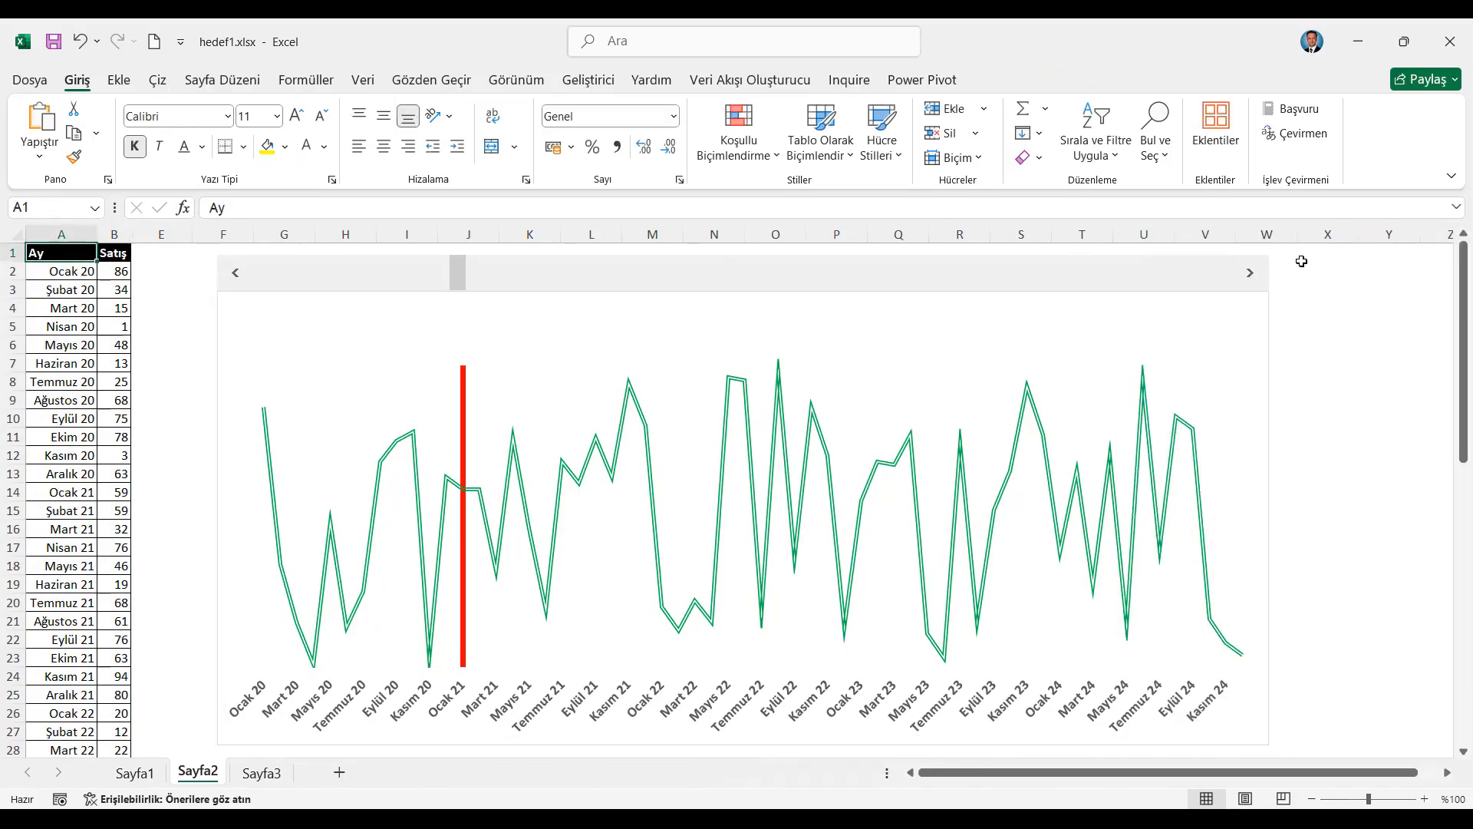
# Try the scroll bar once more and shift the grouped chart and scroll bar slightly away from the data columns
pyautogui.moveTo(1251, 273); pyautogui.dragTo(1250, 274)
pyautogui.moveTo(219, 329); pyautogui.dragTo(289, 328)
pyautogui.press('Escape')
# Move the Hedef column to Temmuz 21 with the scroll bar and minimise the Excel window to show the YouTube page
pyautogui.moveTo(1320, 285); pyautogui.dragTo(1320, 286)
pyautogui.moveTo(305, 279); pyautogui.dragTo(305, 280)
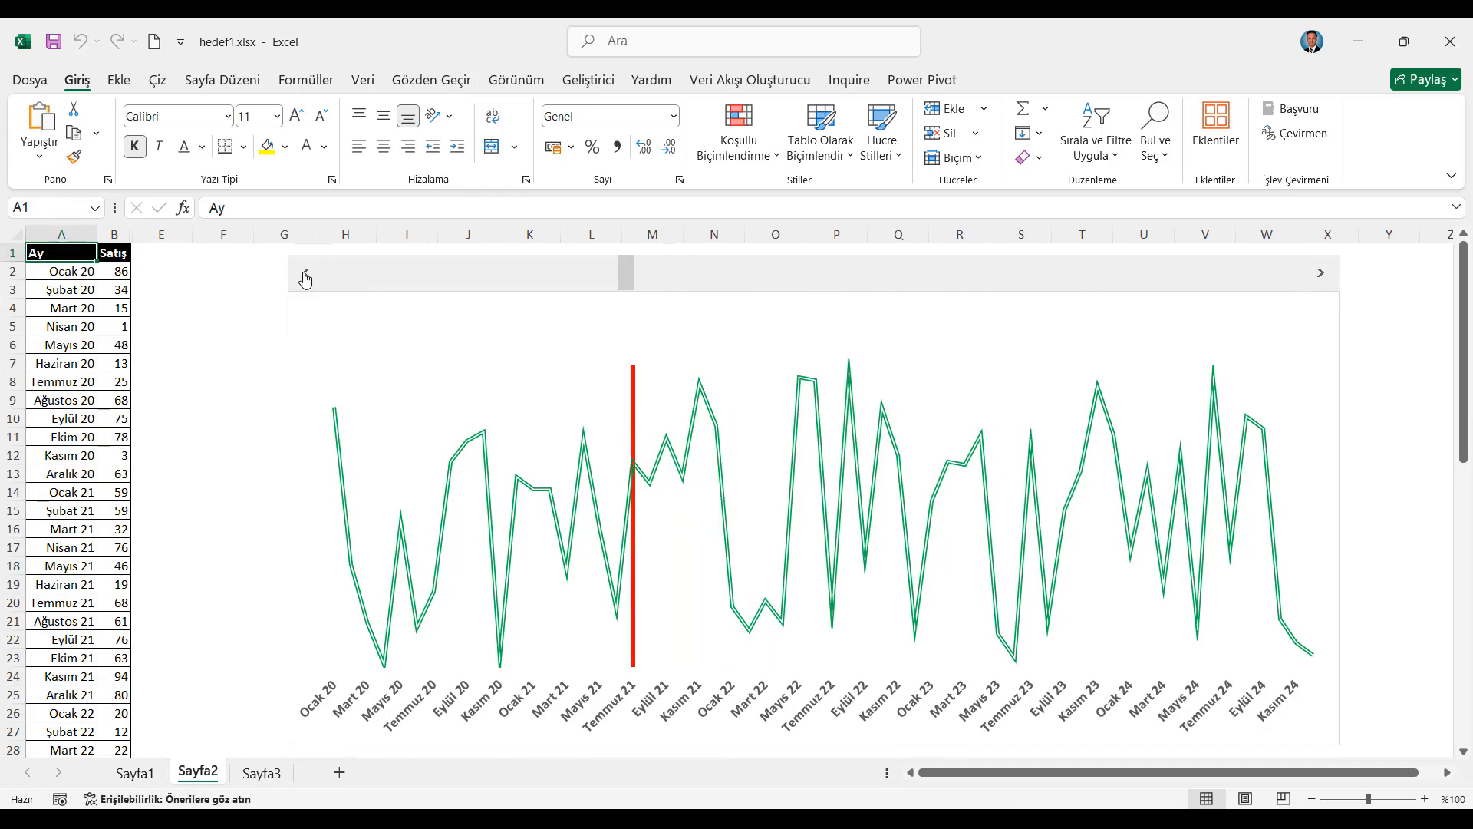
pyautogui.click(1355, 33)
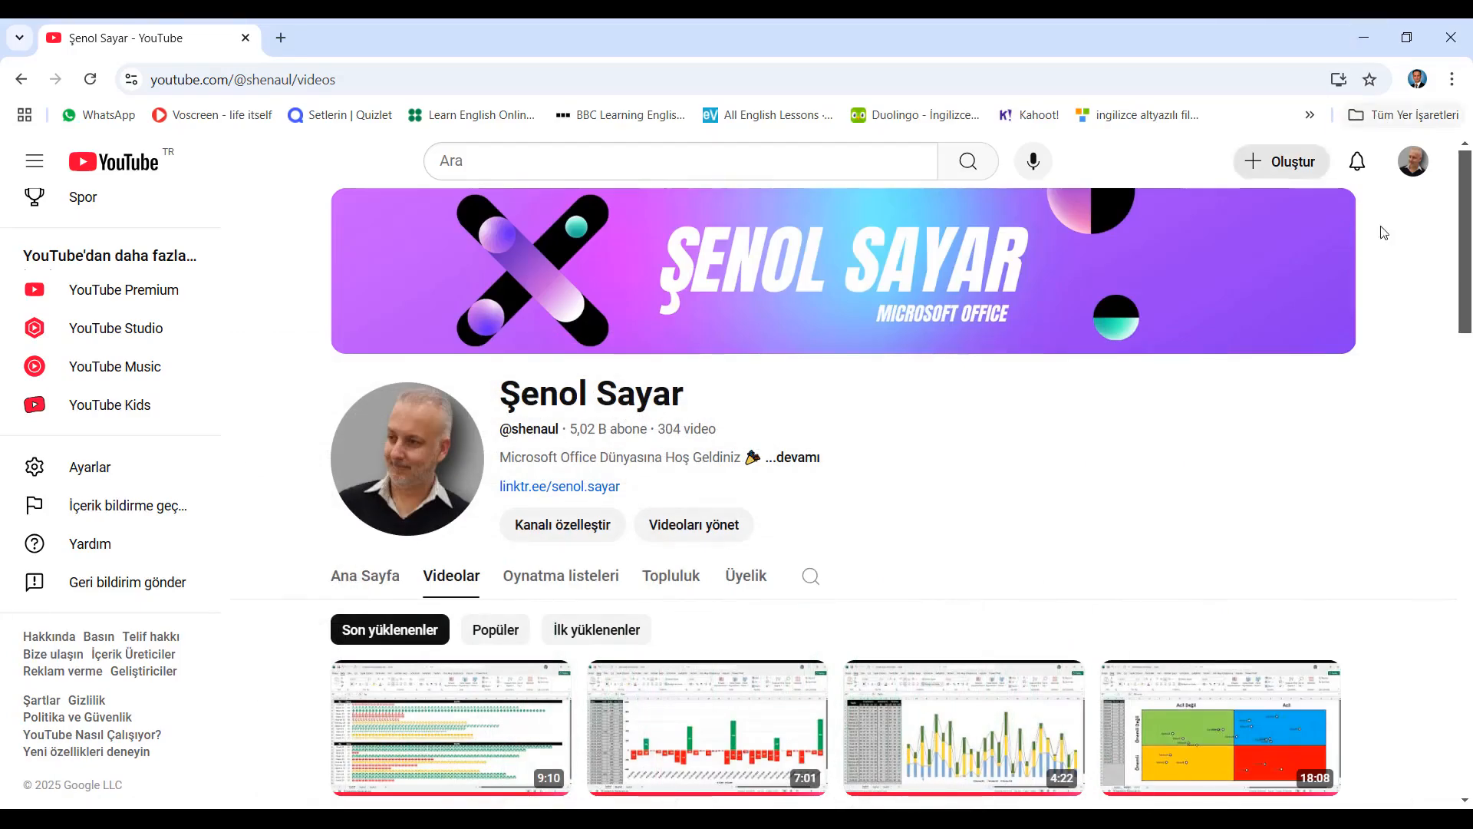